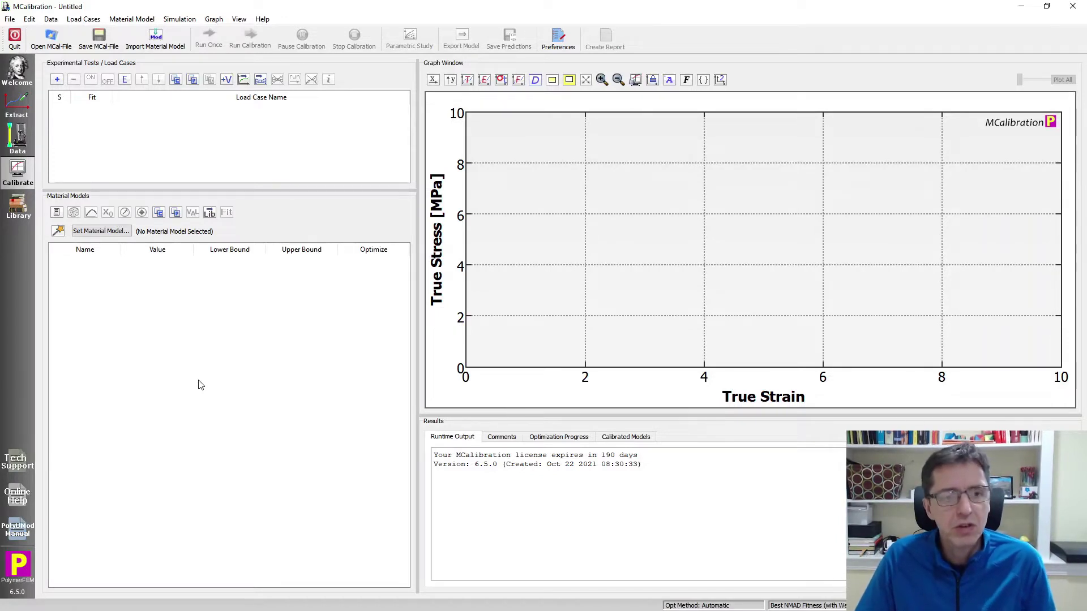
Set the material model to Abaqus-Hyperelastic-Viscoelastic with Neo Hook model parameters and accept the selection.
click(101, 231)
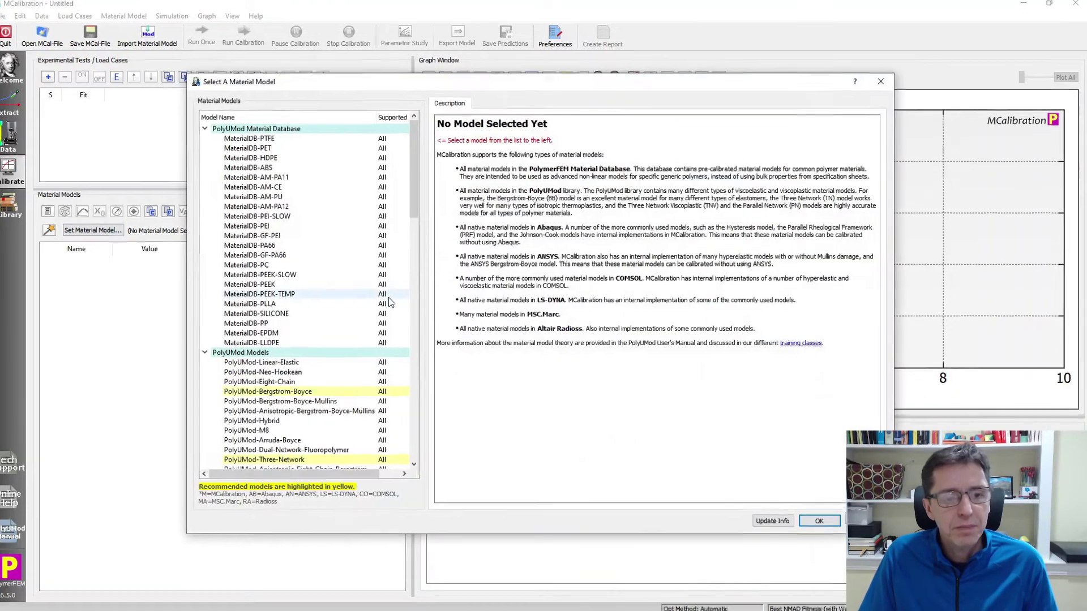
scroll(306, 309, down, 20)
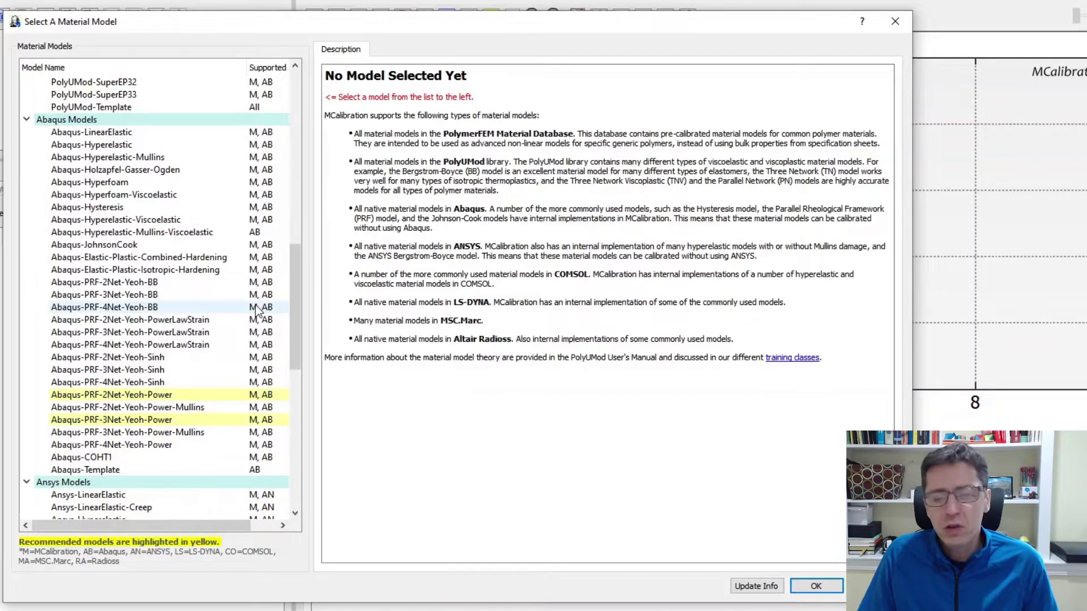
click(113, 220)
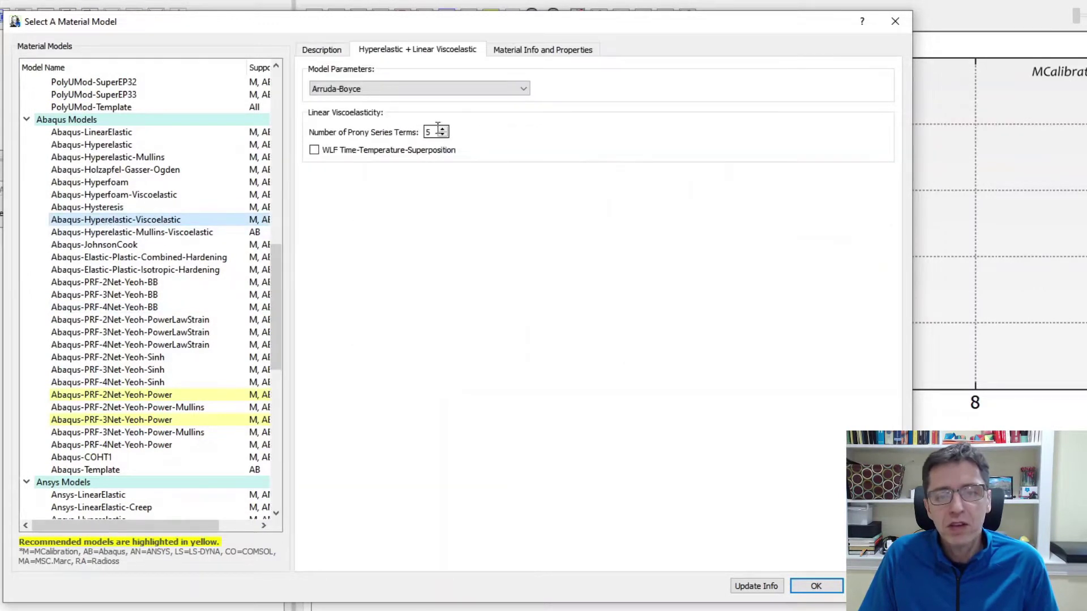
click(420, 93)
click(386, 121)
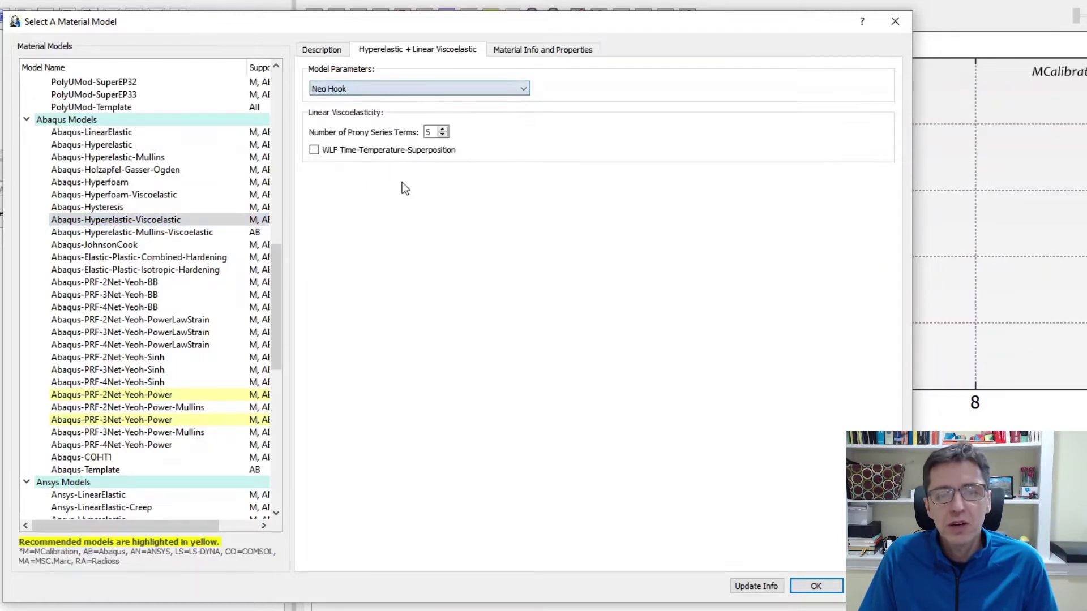
click(816, 586)
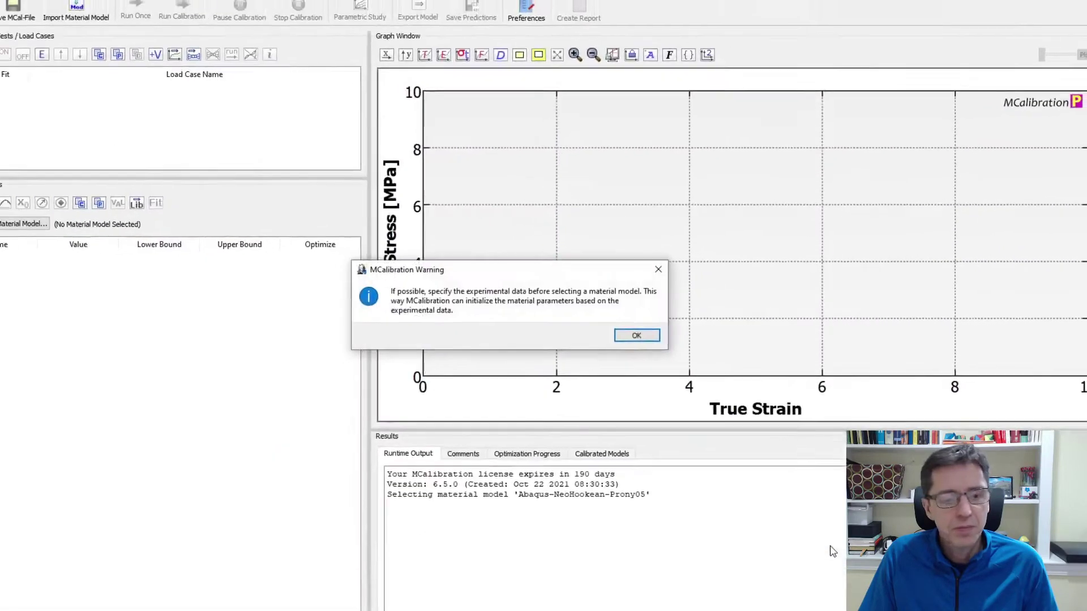
click(657, 332)
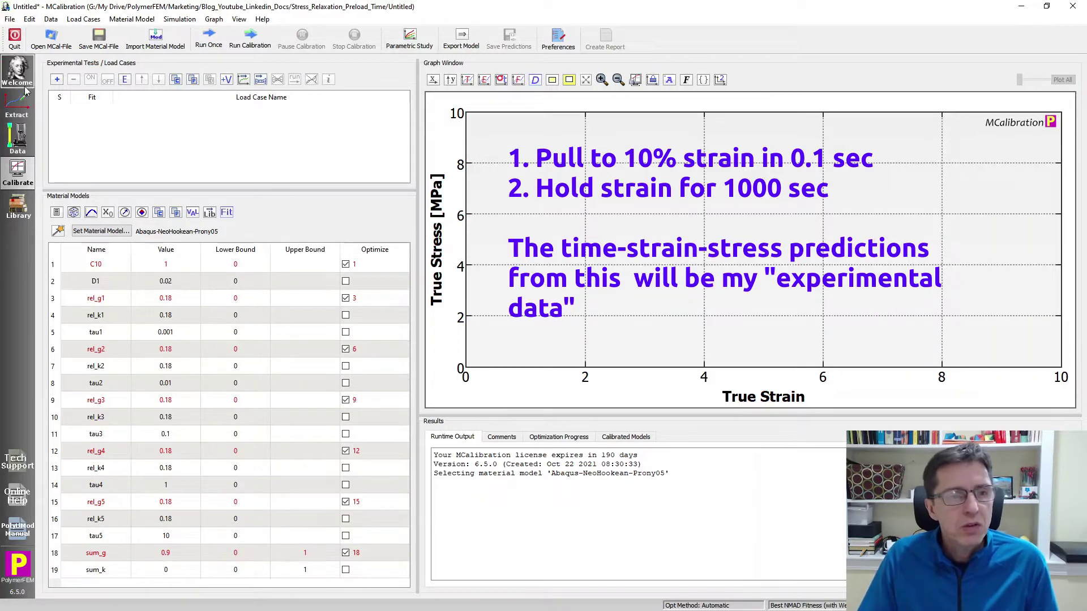
Create a new load case of type Virtual Experiment (Segments).
click(55, 82)
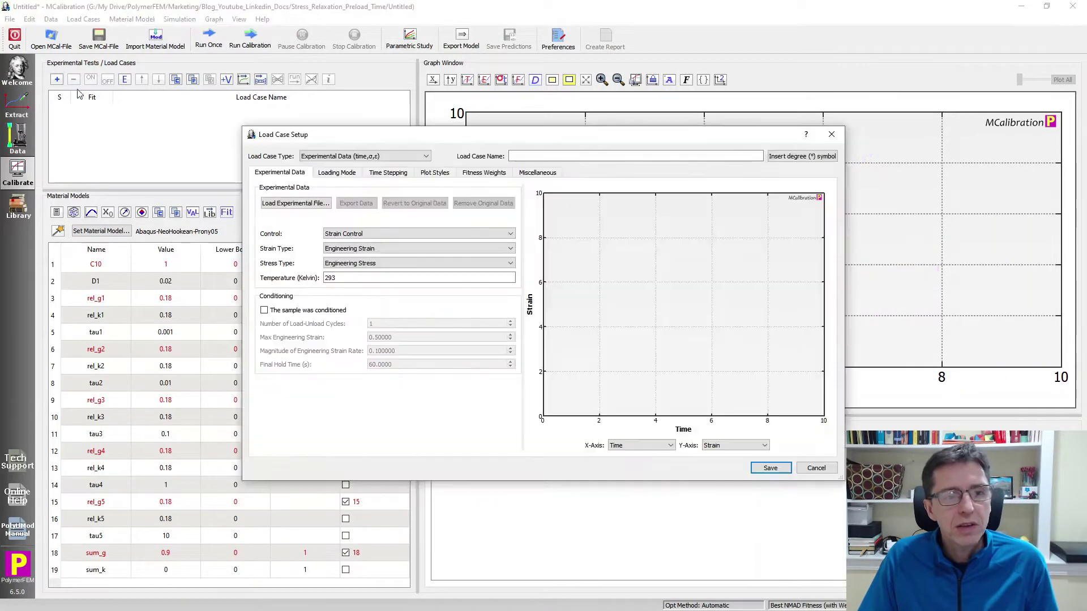
click(319, 158)
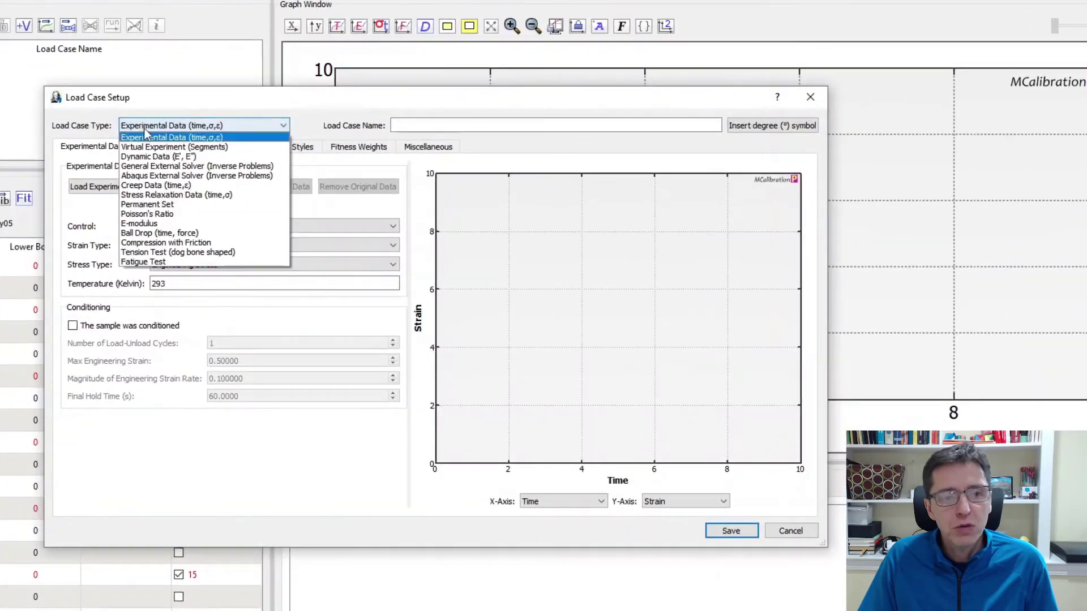
click(144, 145)
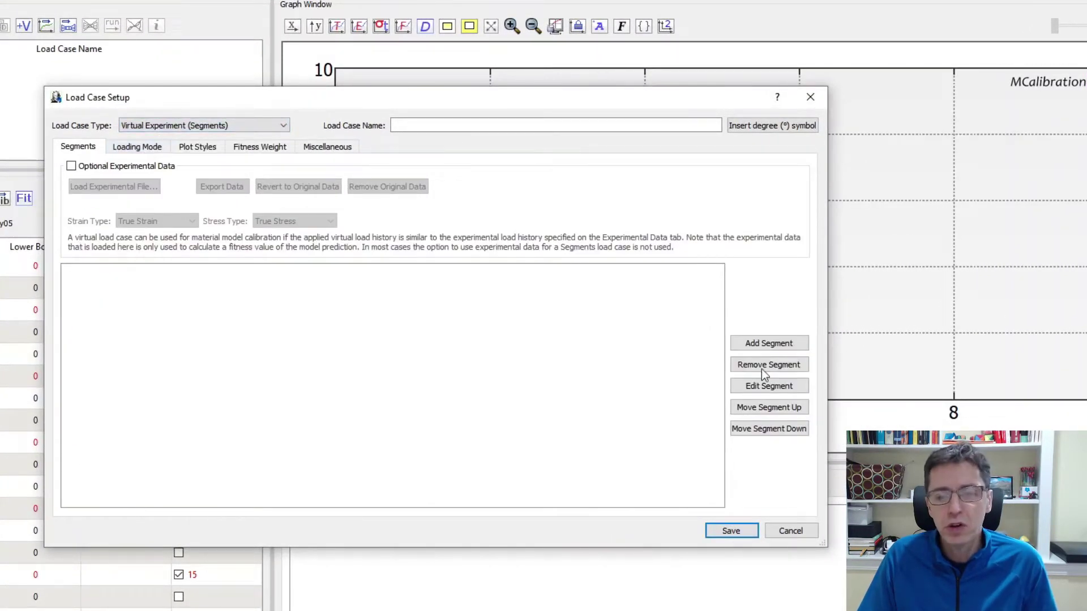
Add a loading segment that runs at an engineering strain rate of 1 until an engineering strain of 0.1.
click(803, 343)
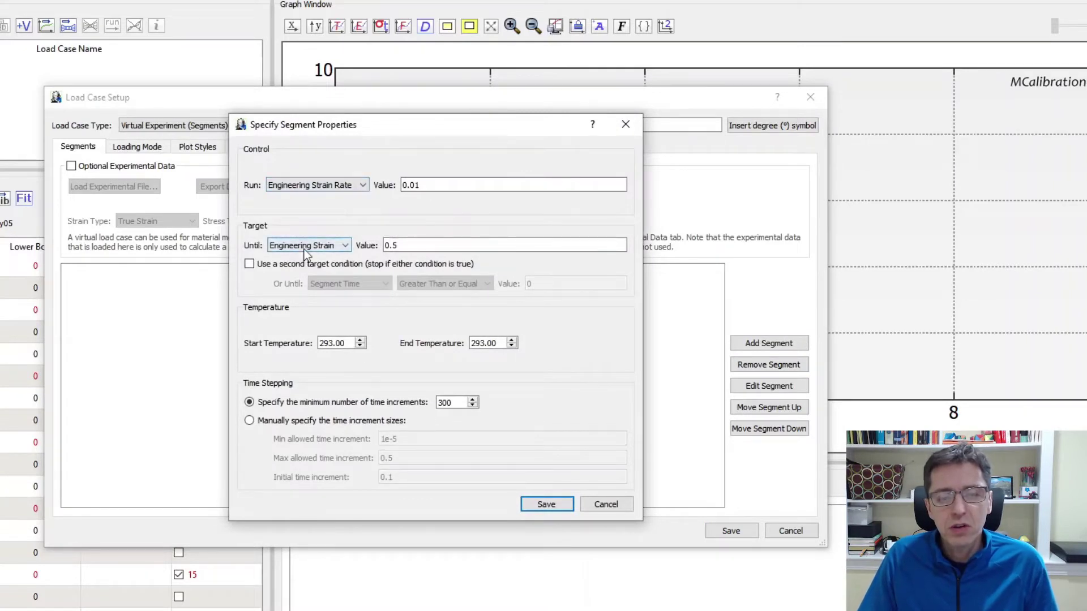
click(407, 247)
key(BackSpace)
text(1)
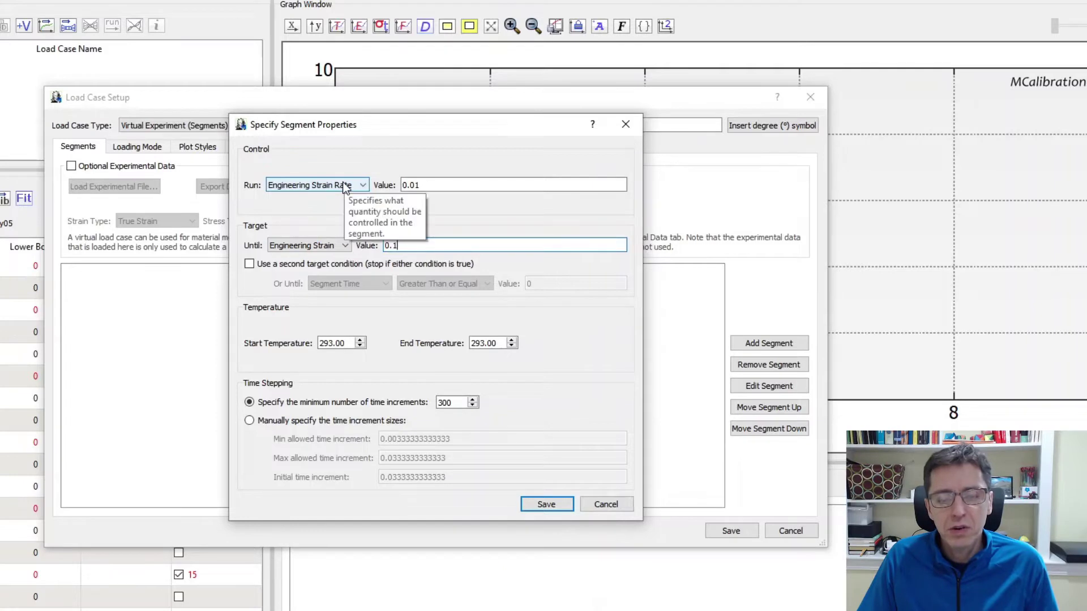
click(445, 184)
key(BackSpace)
key(BackSpace)
key(BackSpace)
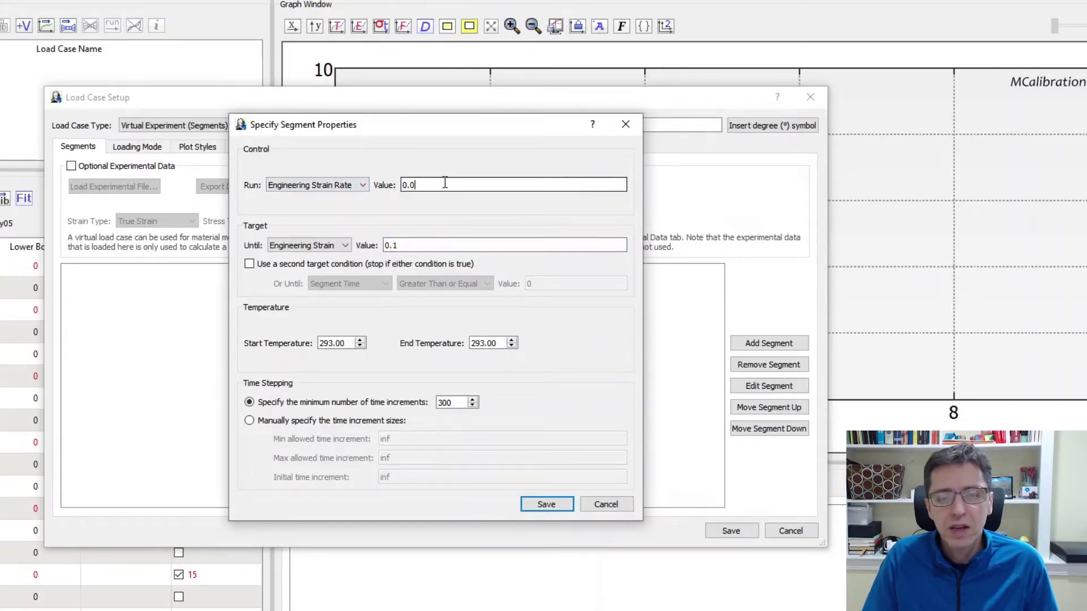
key(BackSpace)
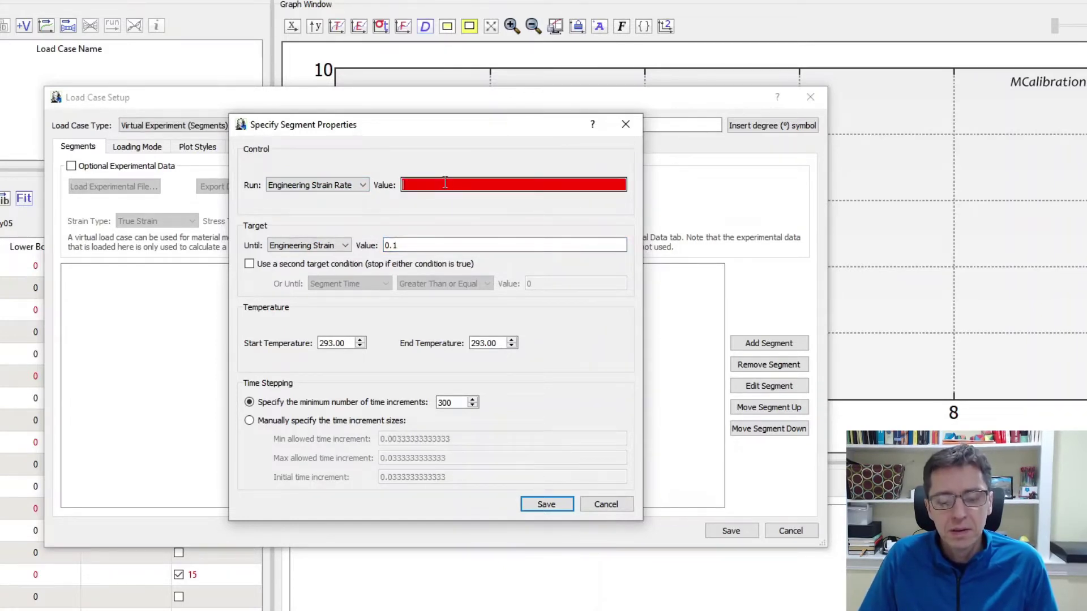
text(1)
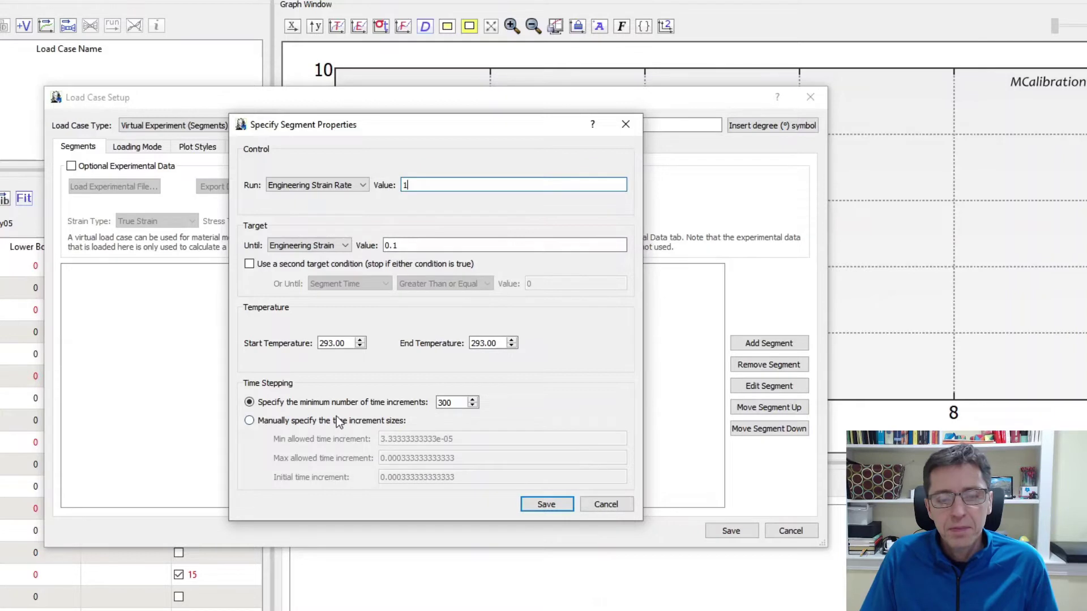
click(546, 506)
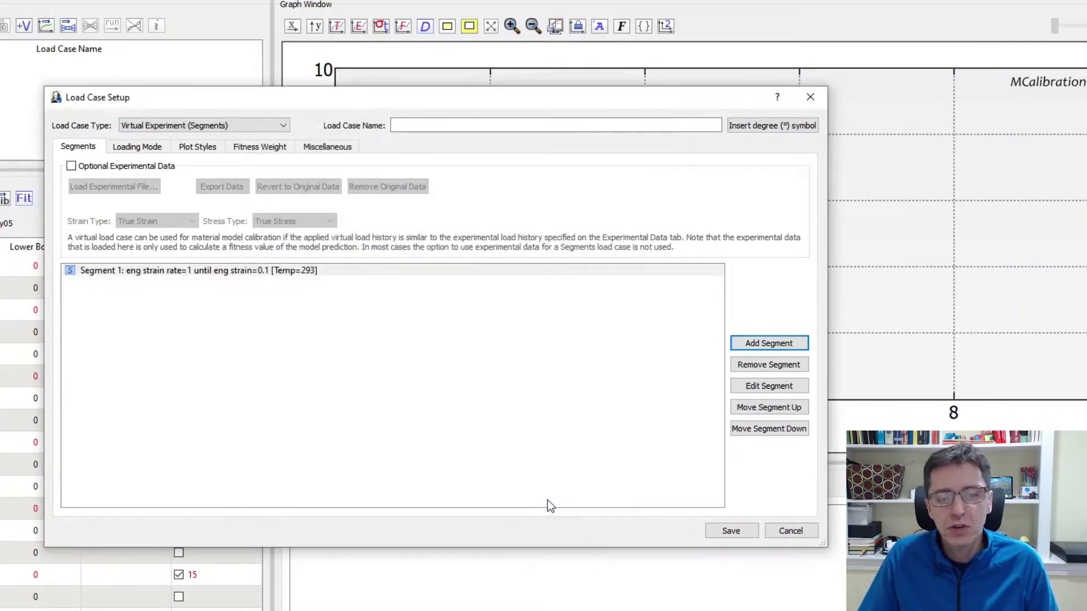
Add a hold segment with an engineering strain rate of 0.0 that runs until a segment time of 1000.
click(749, 346)
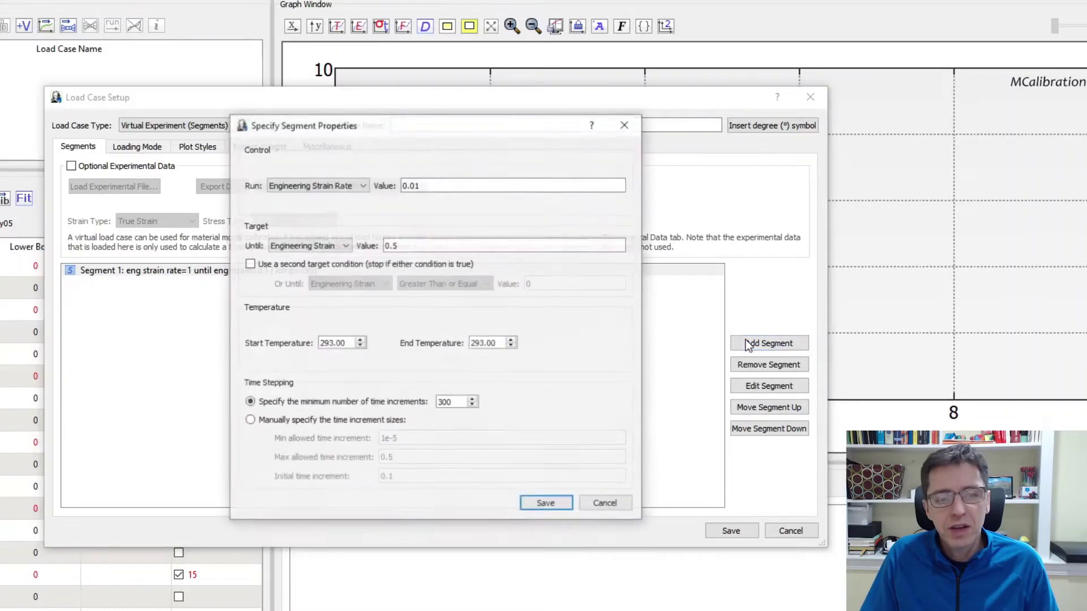
click(327, 185)
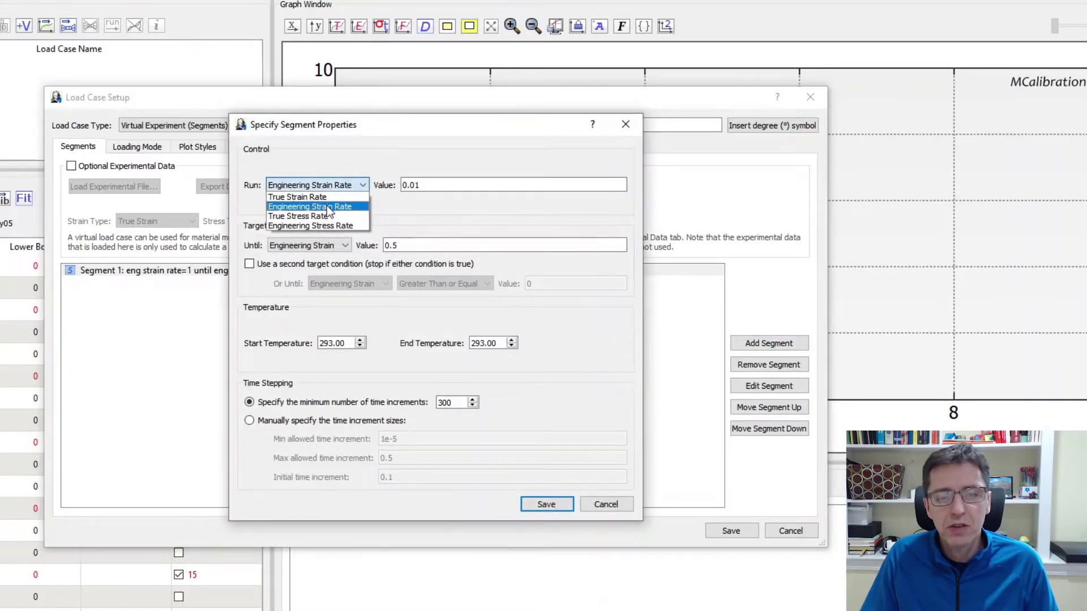
click(328, 206)
click(440, 187)
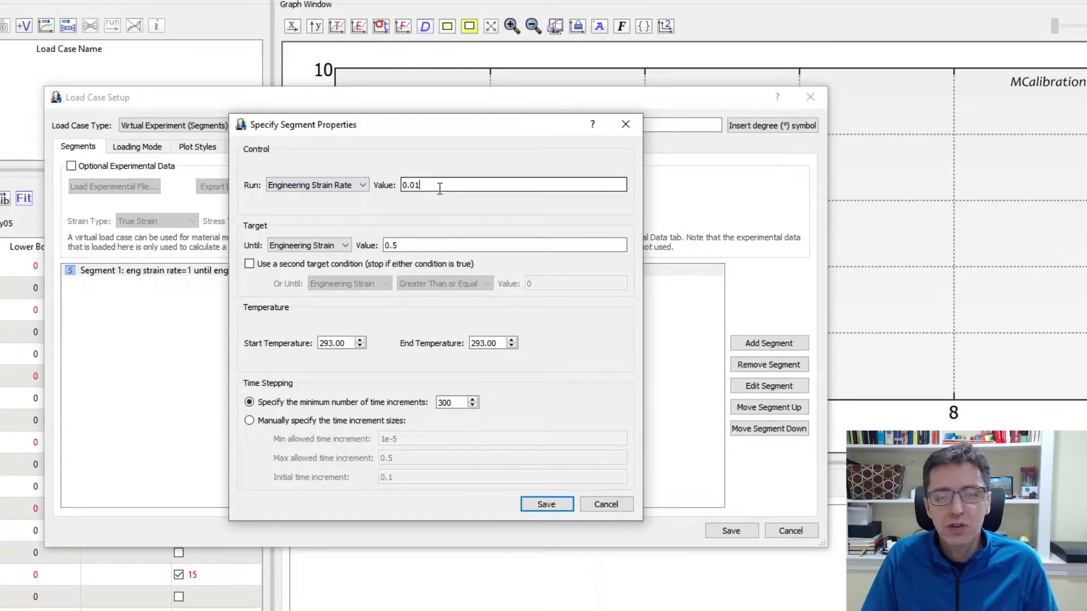
key(BackSpace)
click(315, 245)
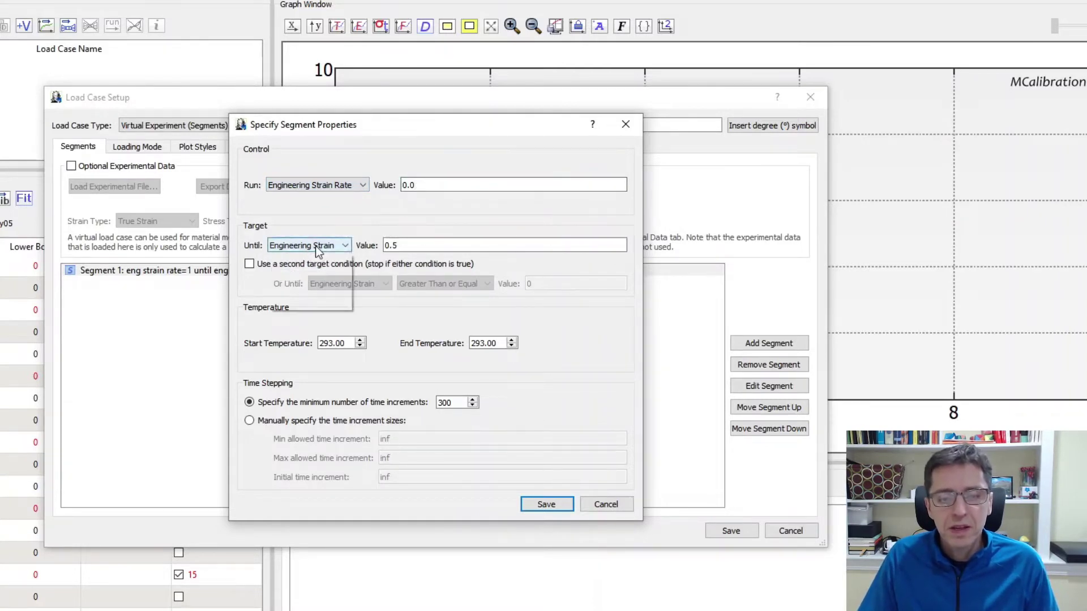
click(311, 257)
double_click(434, 242)
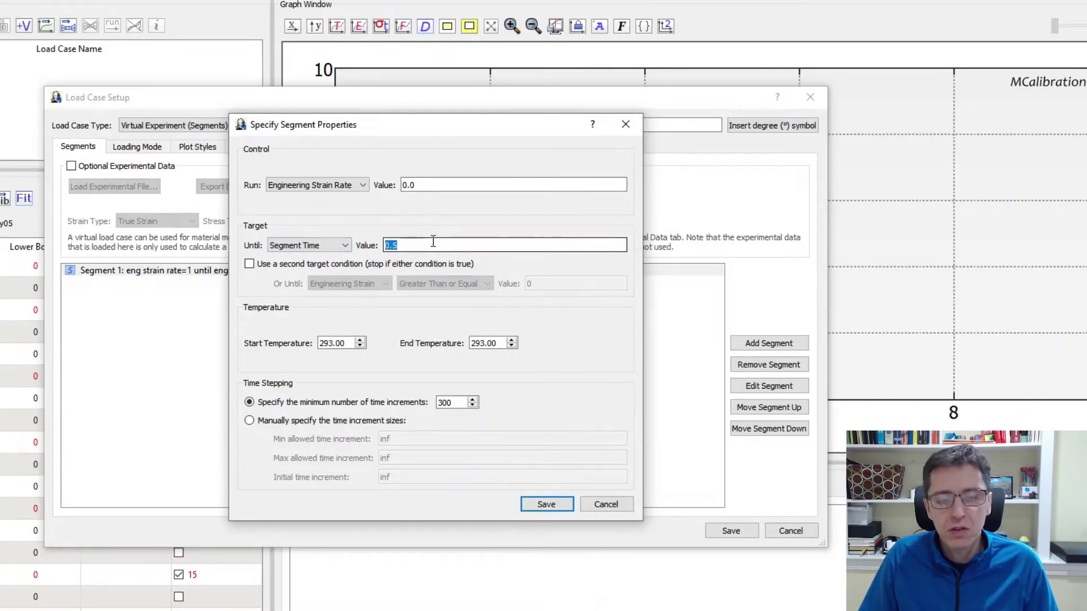
text(1000)
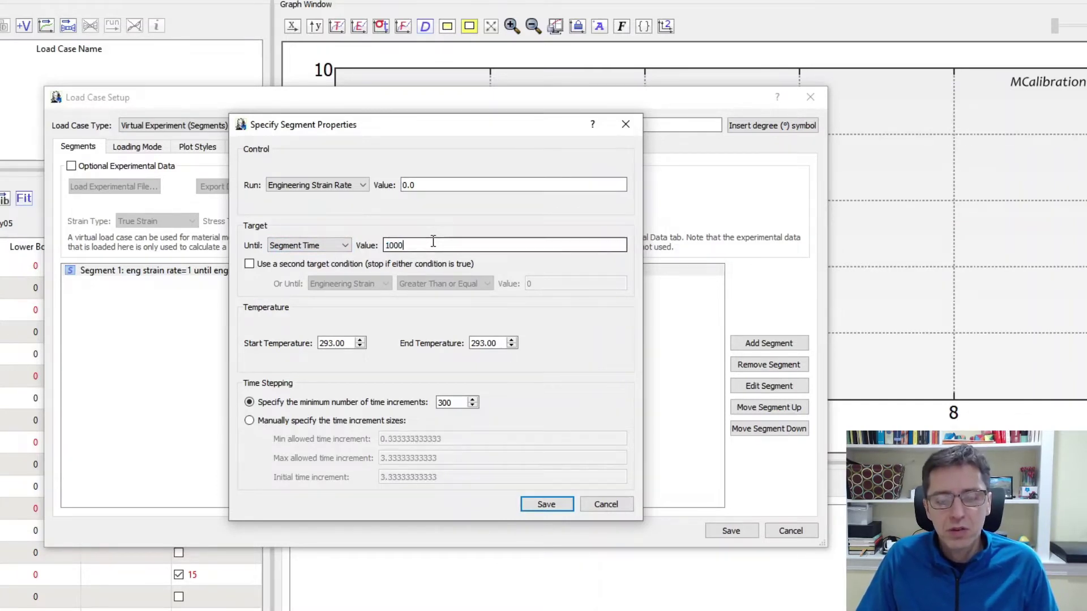
Specify the hold segment's time increments manually as minimum 1e-5, maximum 1 and initial 1e-3, and save the segment.
click(364, 425)
double_click(477, 441)
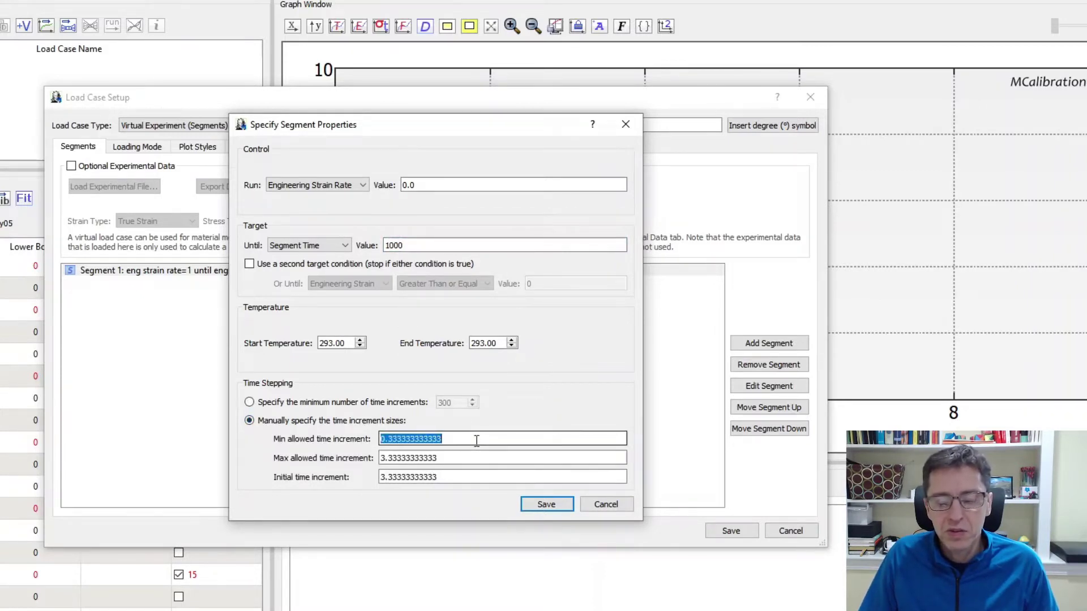
text(1)
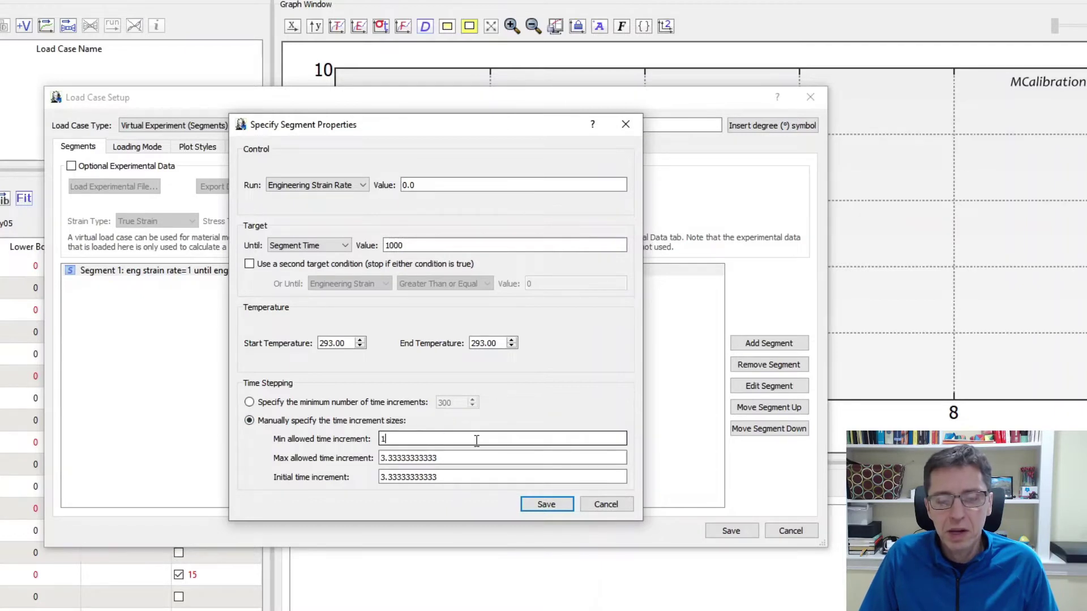
click(476, 458)
double_click(476, 459)
text(1)
click(475, 478)
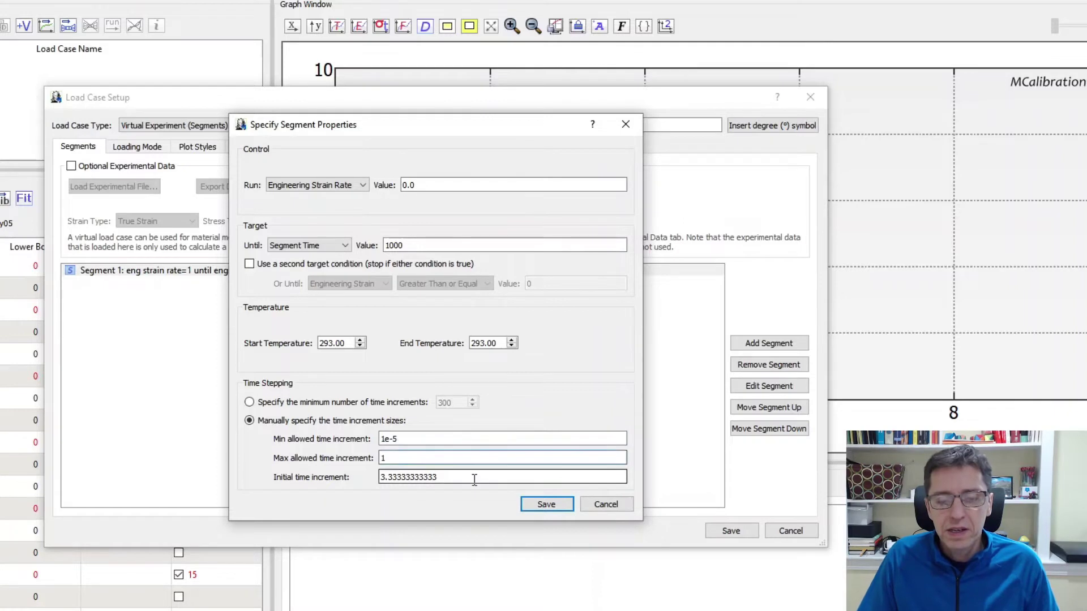
double_click(474, 479)
text(1e-3)
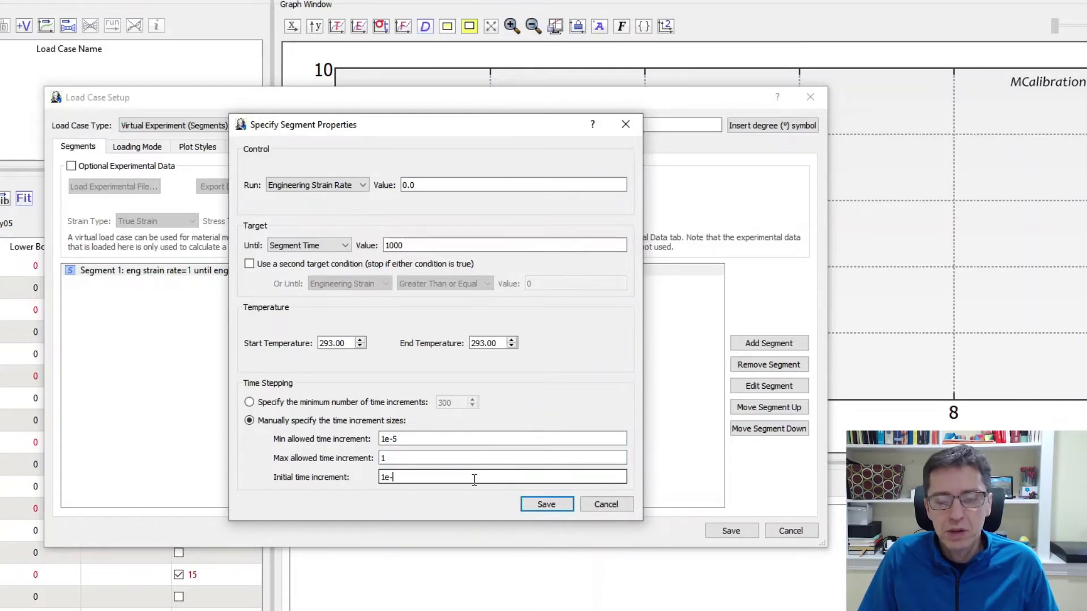
click(543, 504)
Name the load case "Stress Relax Segments", save it, and run the simulation once.
click(494, 123)
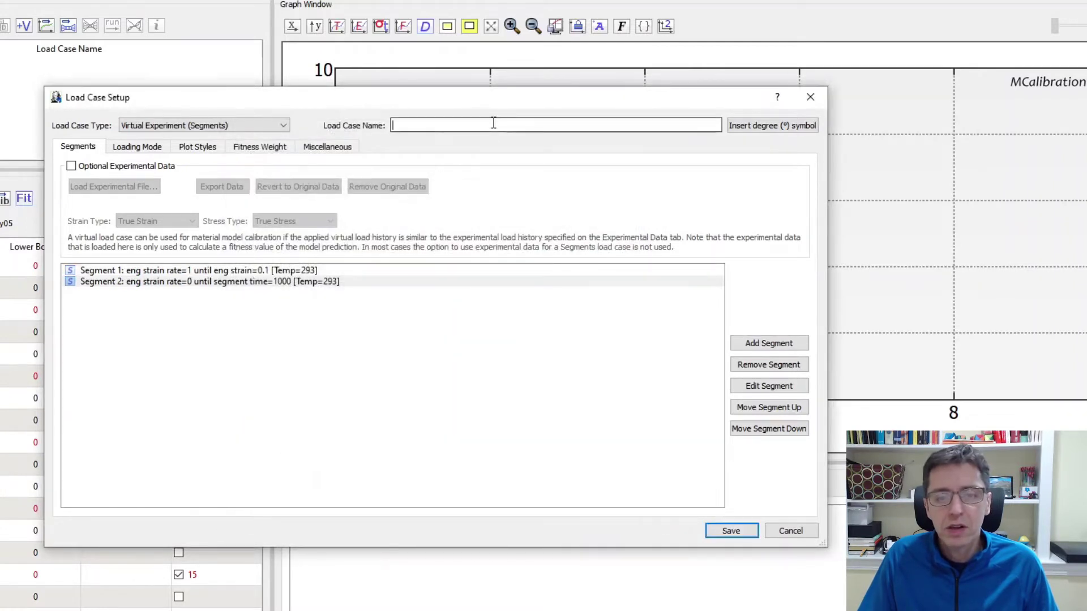
text(S)
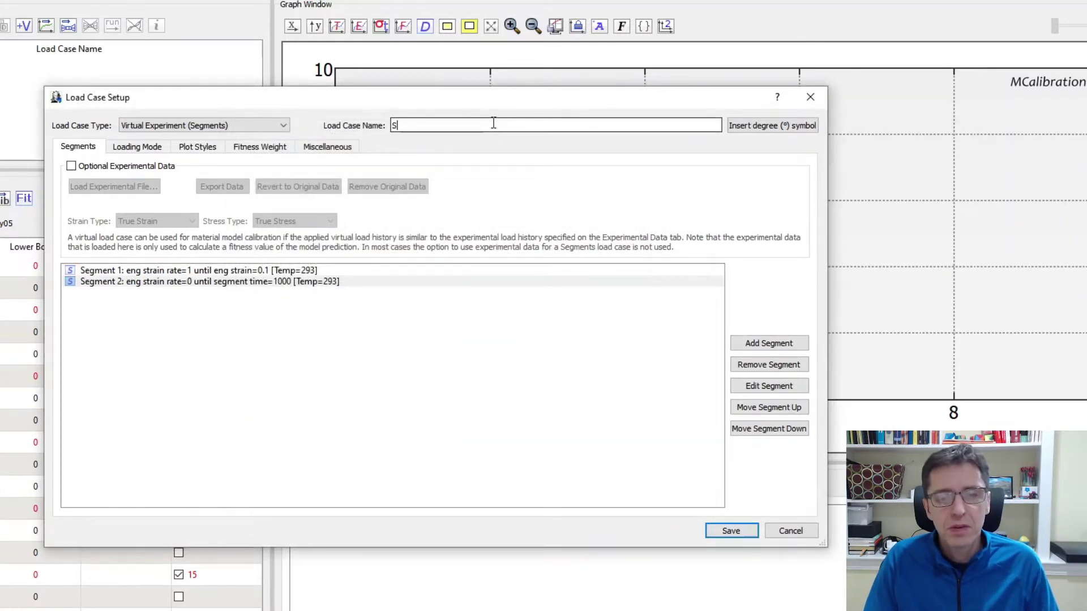
text(tress RE)
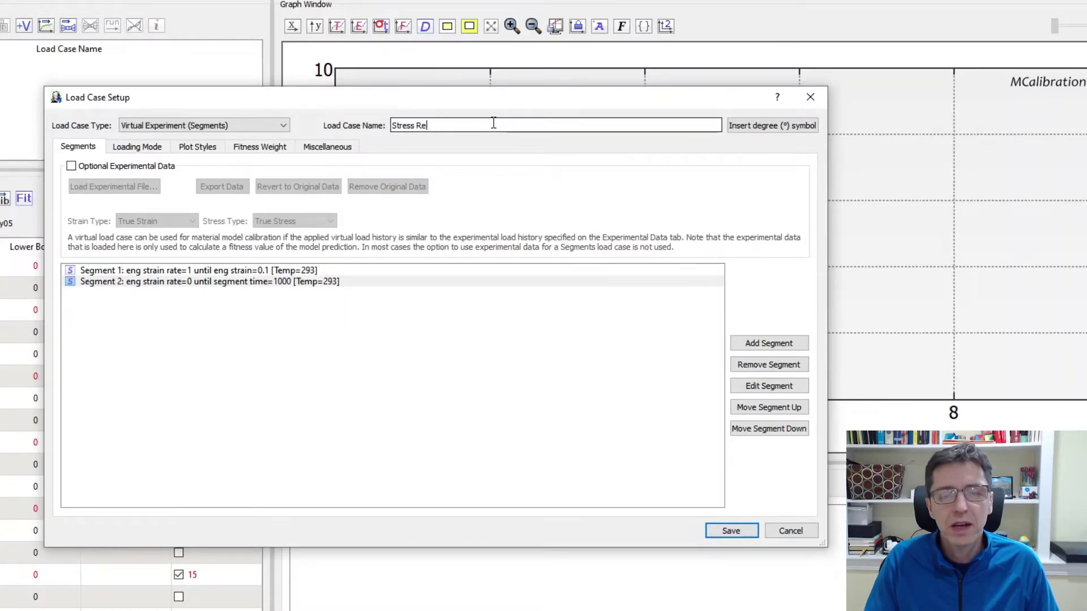
text(lax Segments)
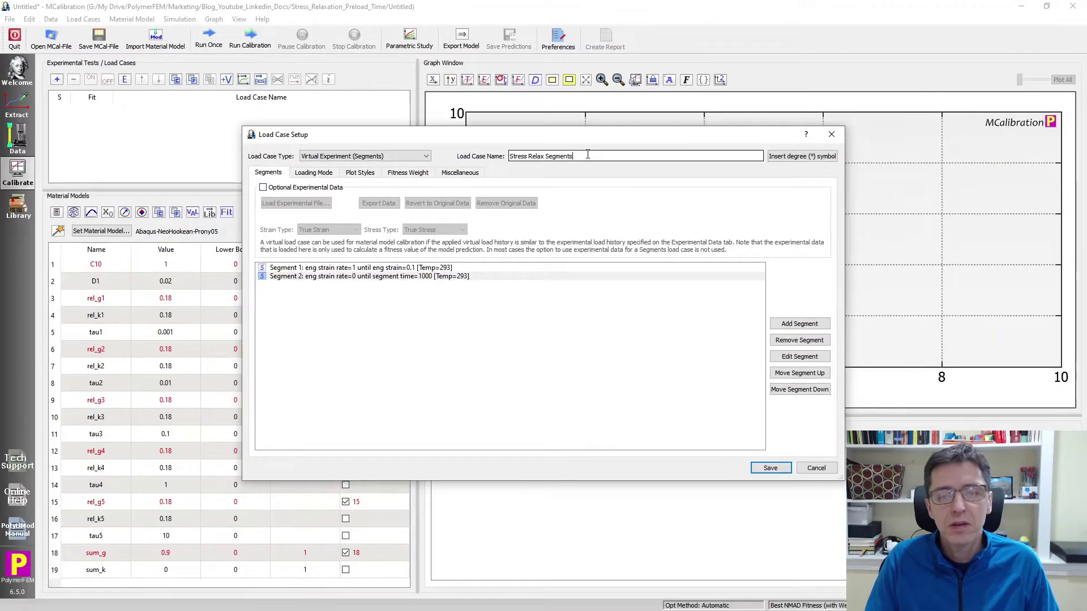
key(Return)
click(207, 39)
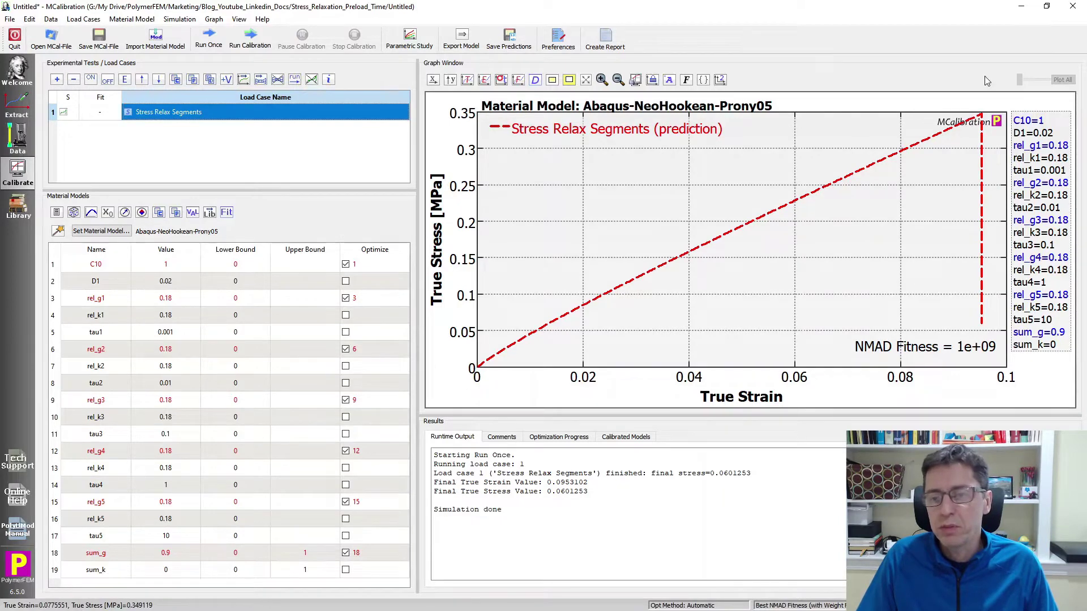
Set the sum_g parameter value to 0.5 and run the simulation once again.
click(165, 553)
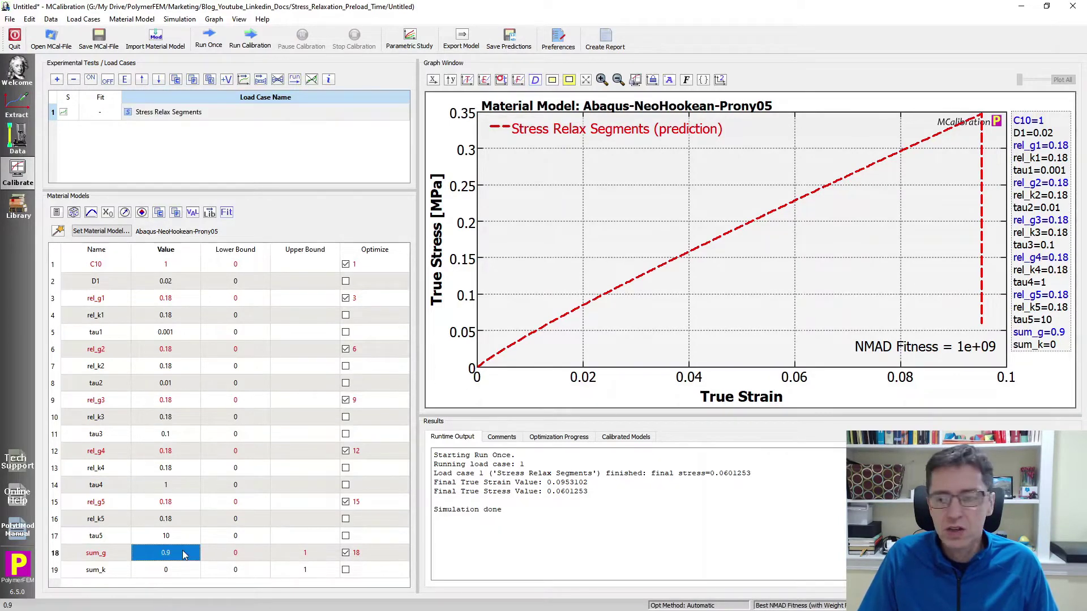
text(0.5)
key(Return)
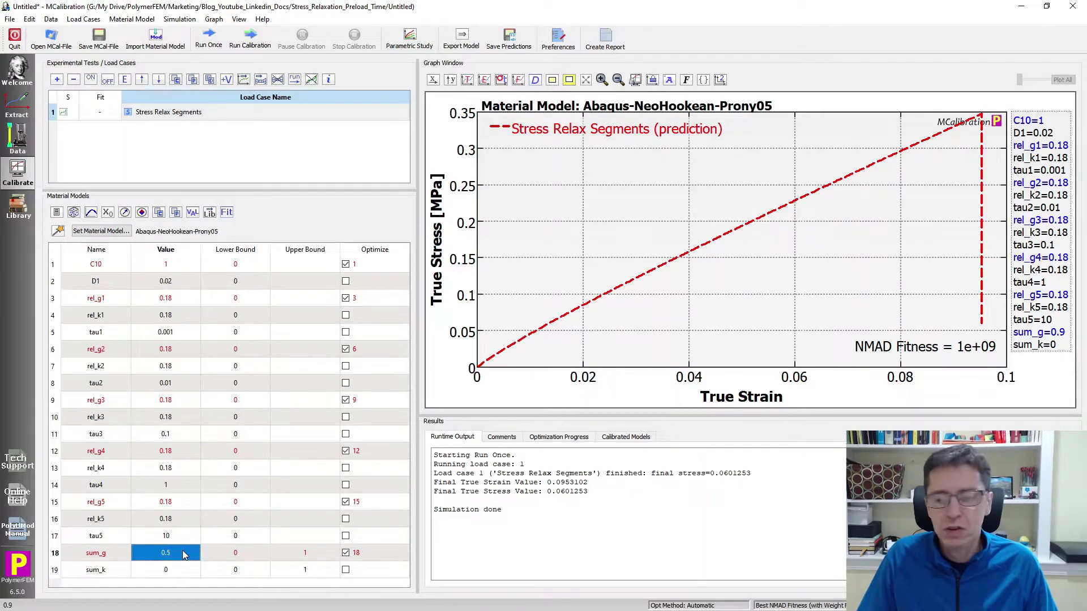
click(208, 41)
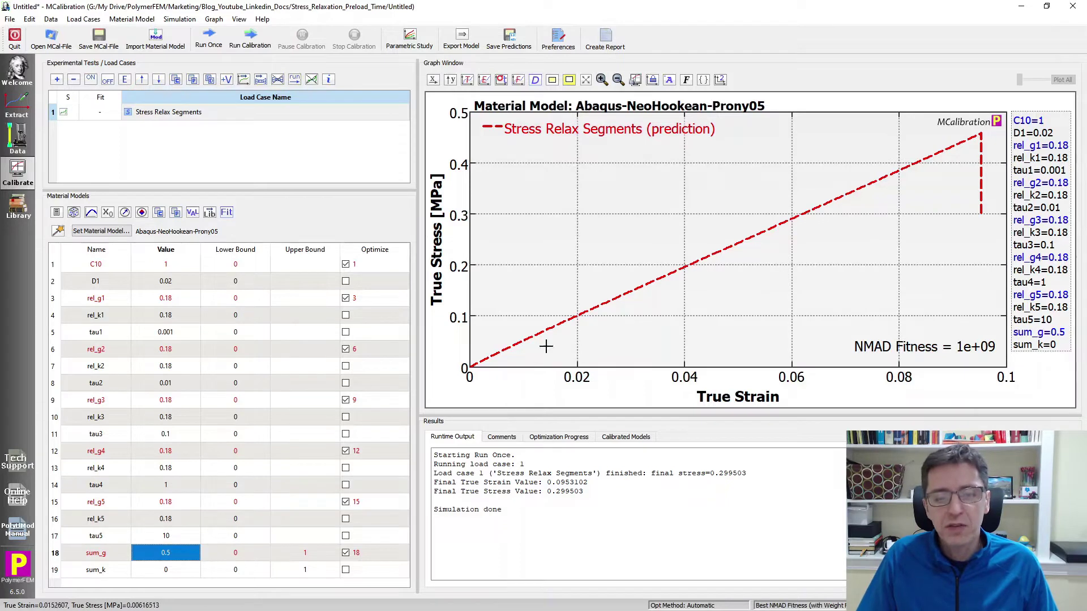
Plot the prediction as engineering stress against time, with a logarithmic scale on the time axis.
click(501, 81)
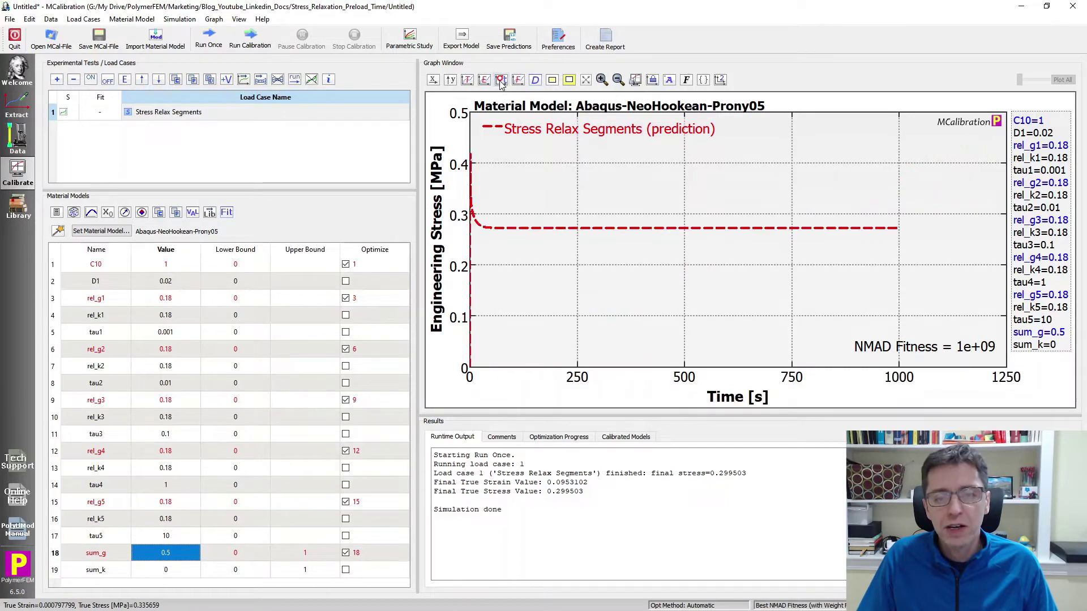
double_click(715, 376)
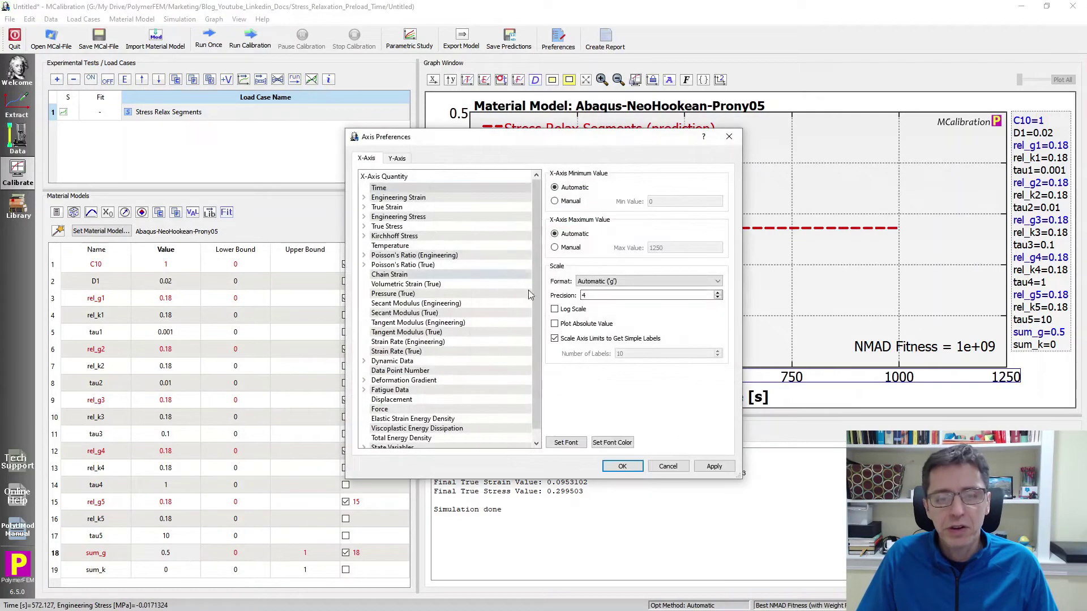
click(555, 309)
click(621, 467)
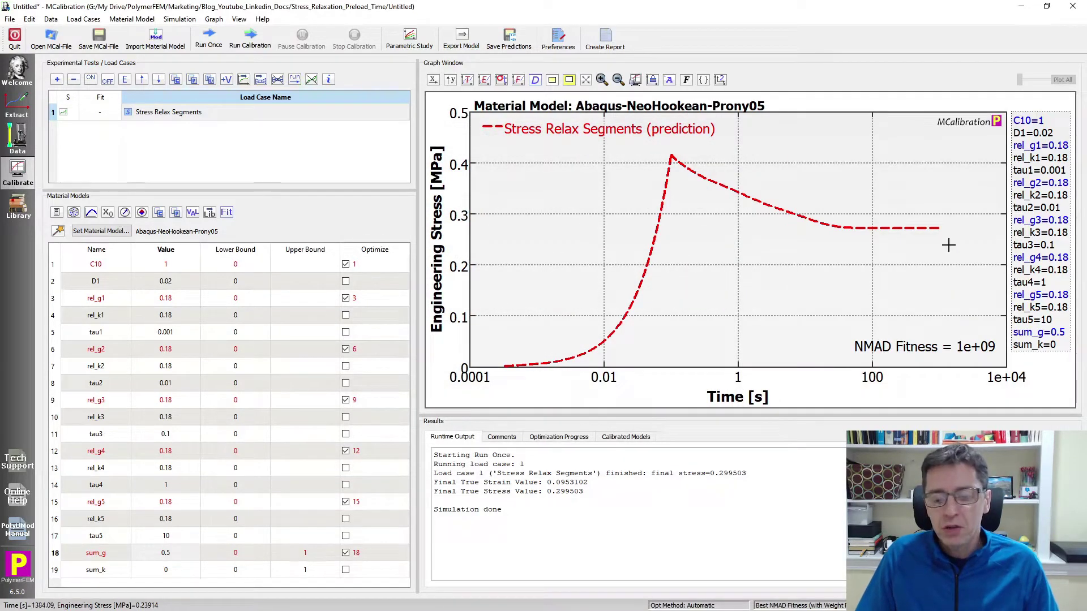
Save the Stress Relax Segments prediction to a text data file.
click(501, 47)
click(407, 245)
click(547, 282)
click(686, 393)
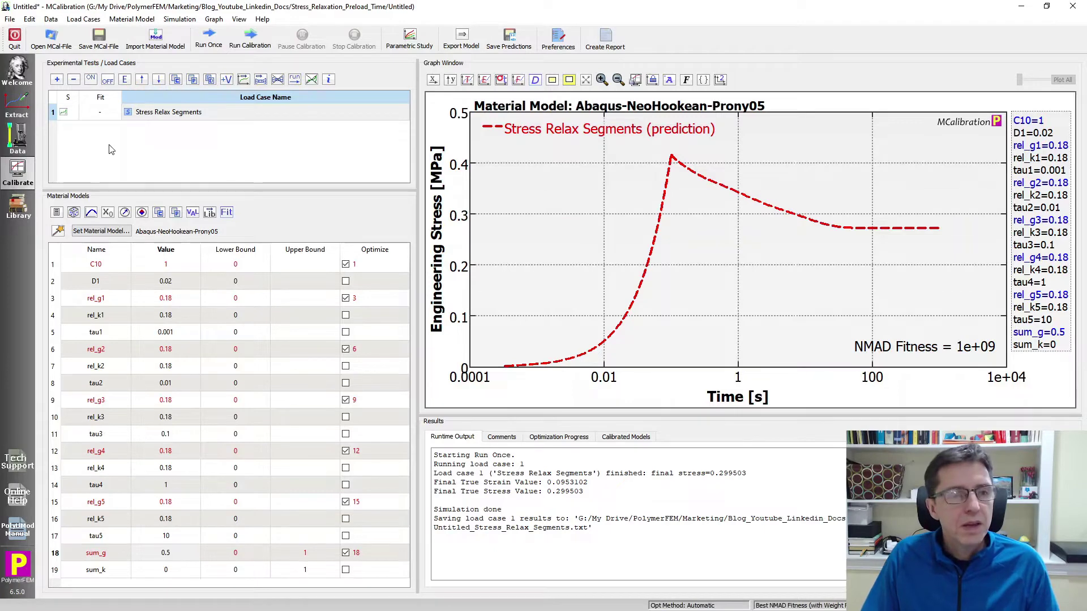
Load the data file Untitled_Stress_Relax_Segments.txt into the data editor.
click(17, 138)
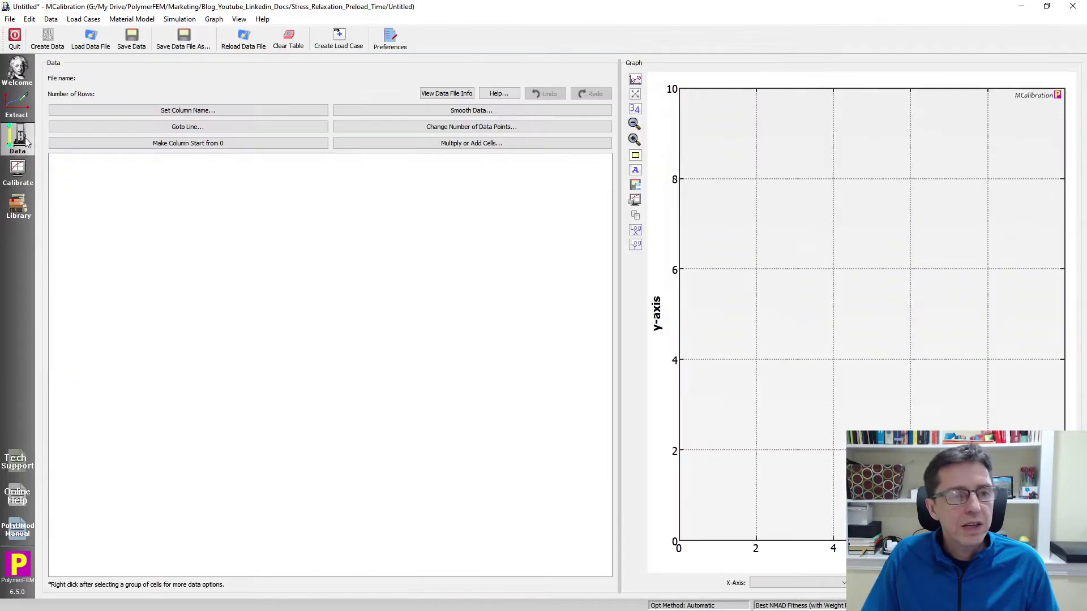
click(89, 41)
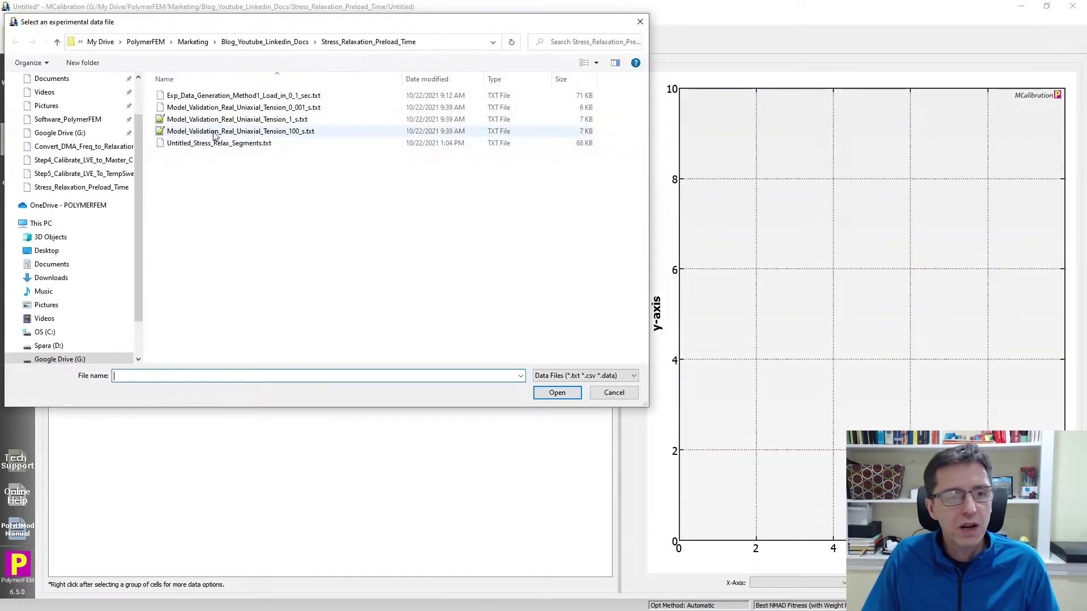
click(231, 145)
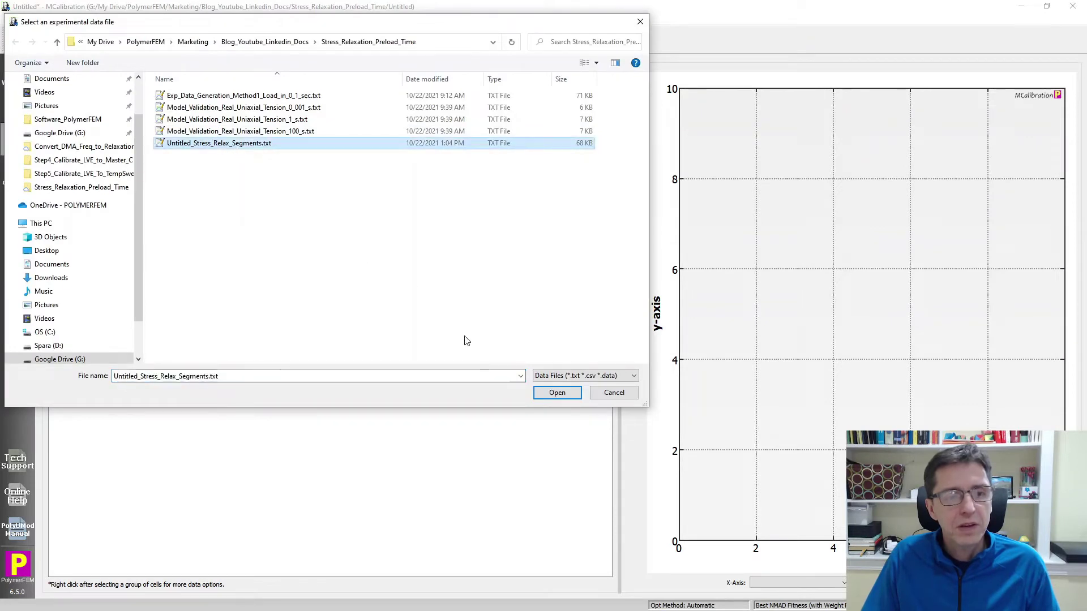
click(558, 393)
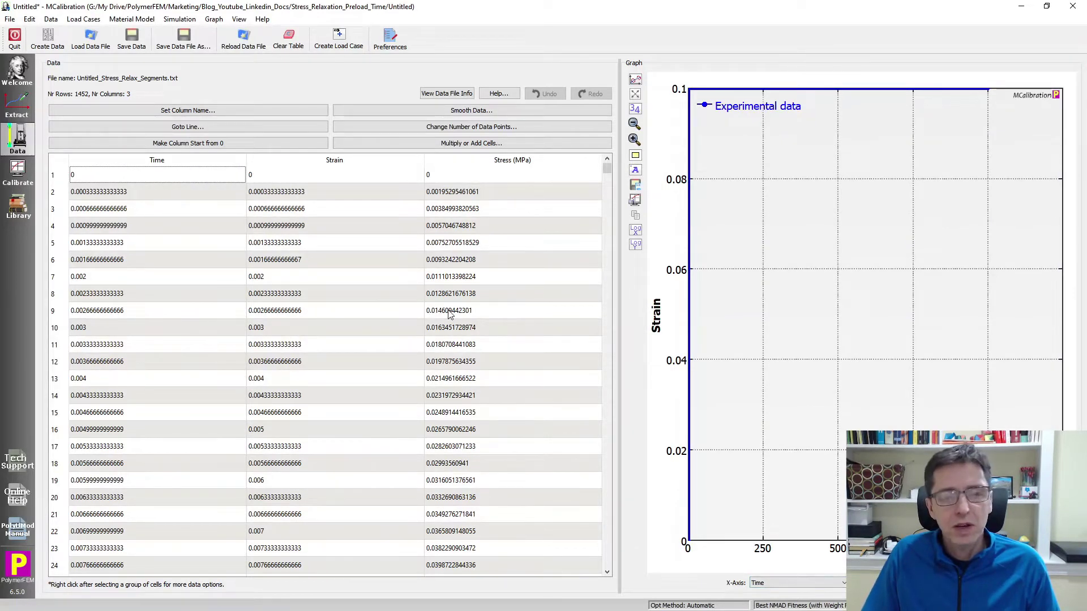
Plot stress against time, pick the peak stress data point and delete all rows above it.
scroll(331, 285, down, 5)
scroll(334, 290, up, 5)
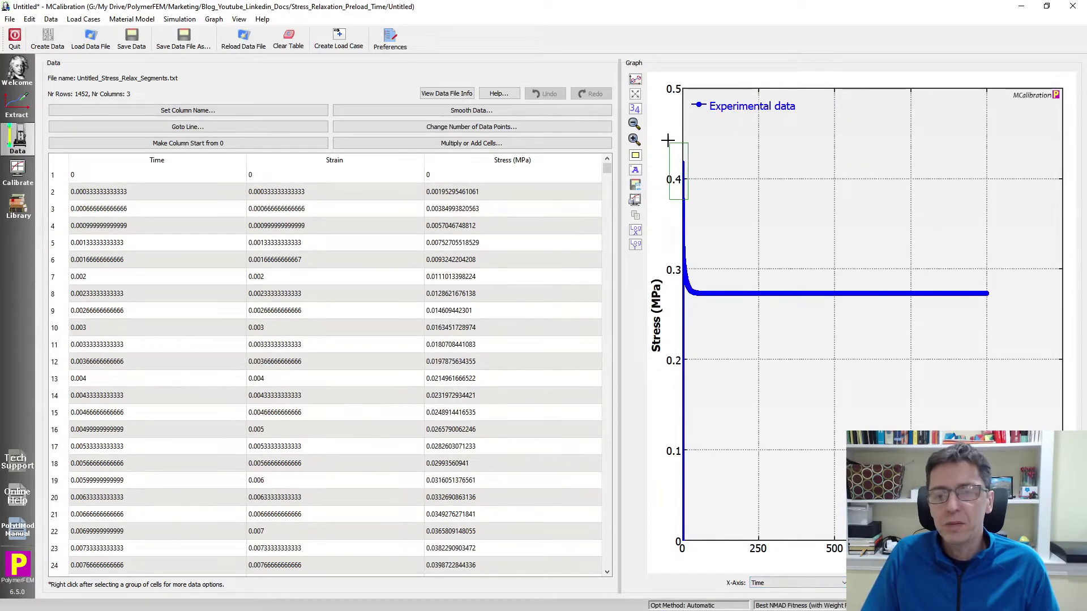
drag(670, 146, 665, 130)
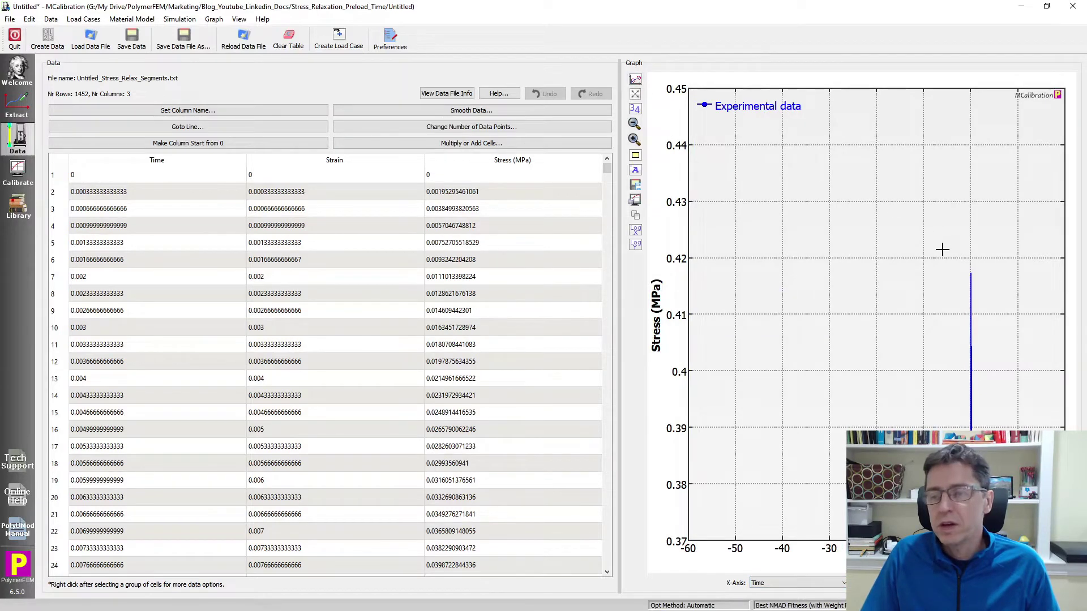
click(635, 79)
drag(945, 233, 992, 328)
drag(896, 258, 945, 363)
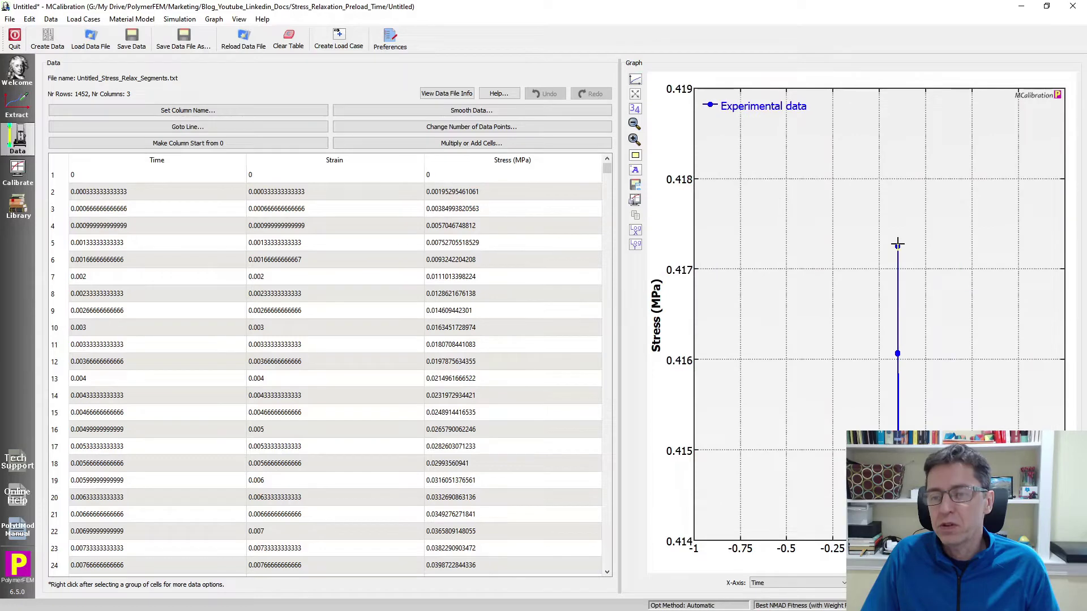
click(898, 245)
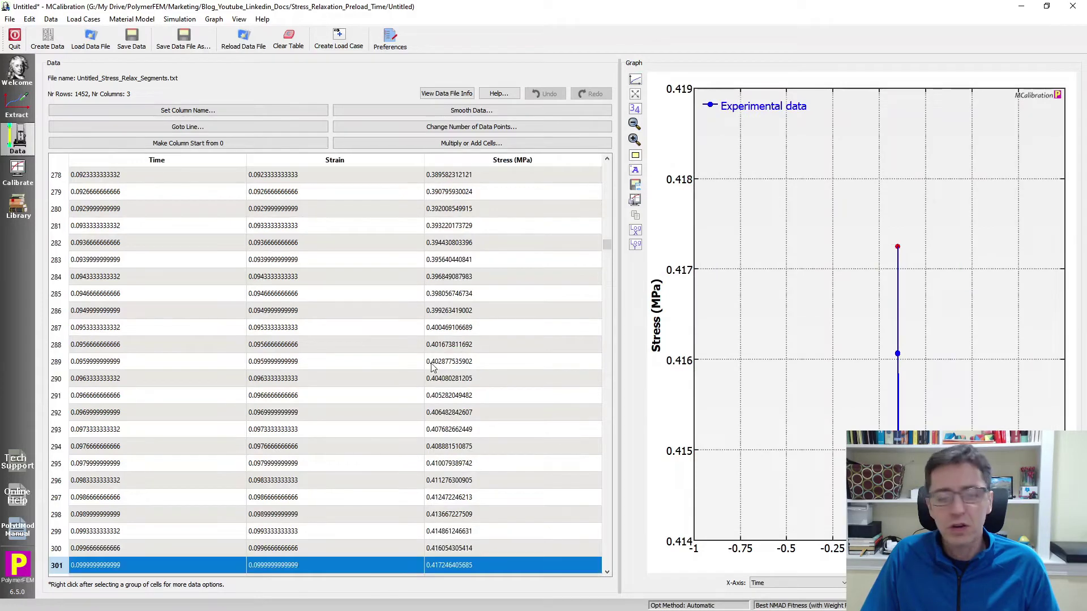
click(157, 547)
key(ctrl+shift+Home)
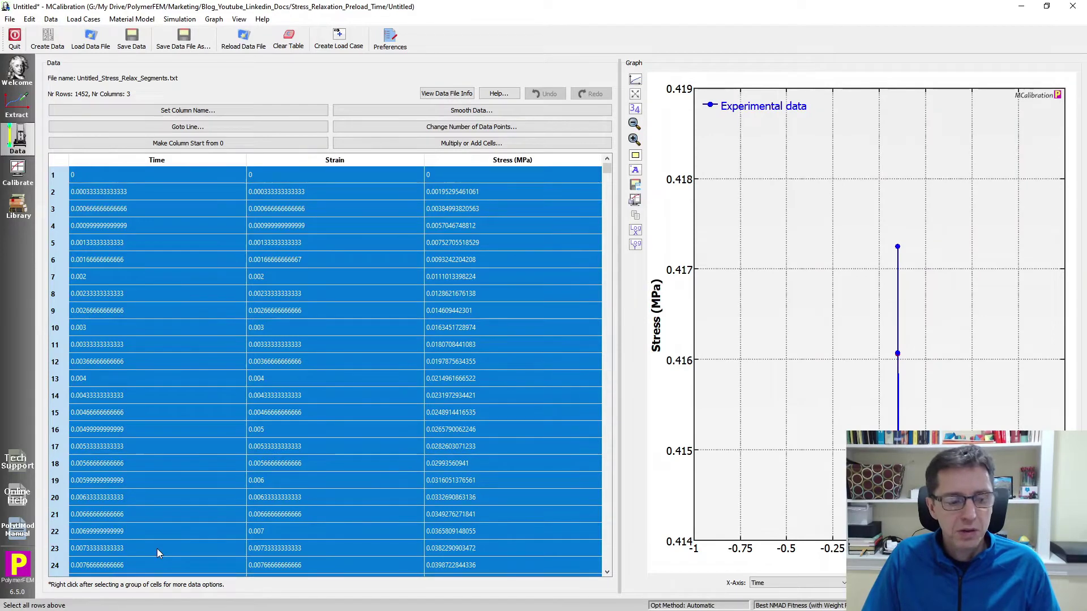
key(Delete)
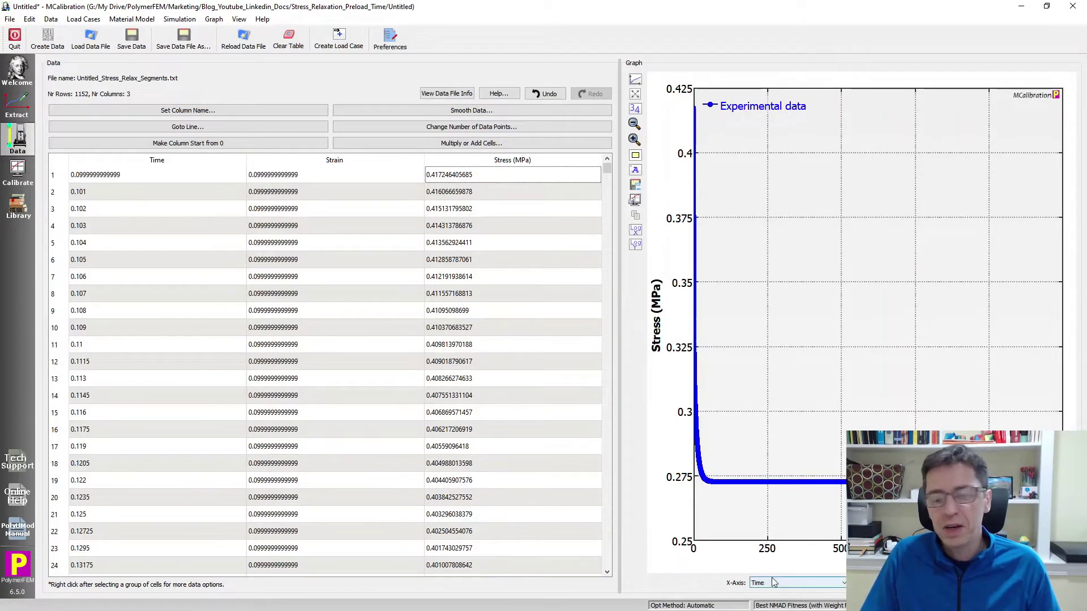
Remove the Strain column from the data table.
click(278, 161)
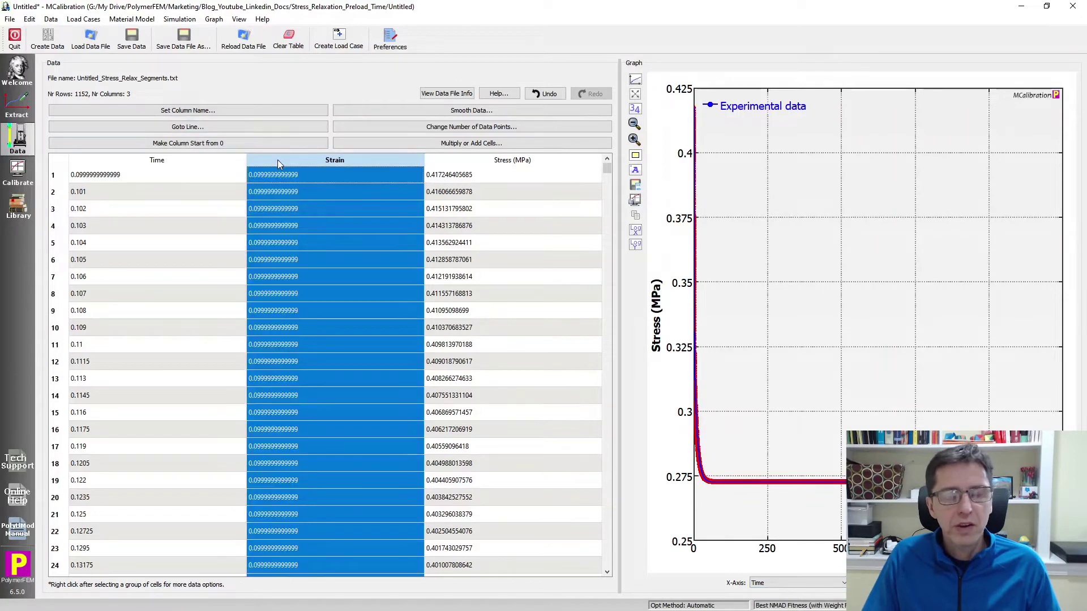
right_click(278, 160)
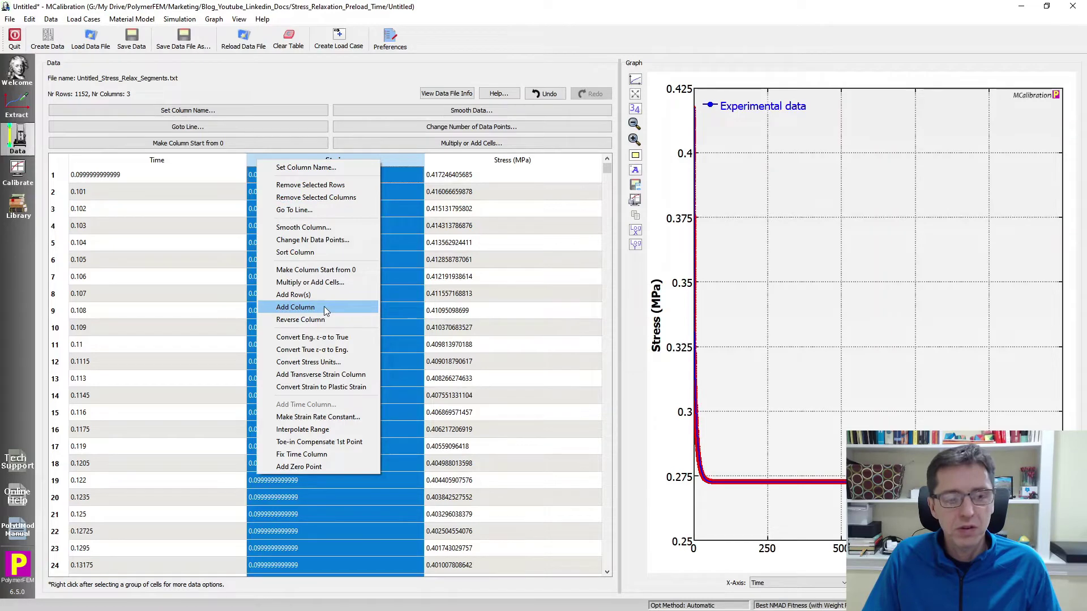
click(322, 199)
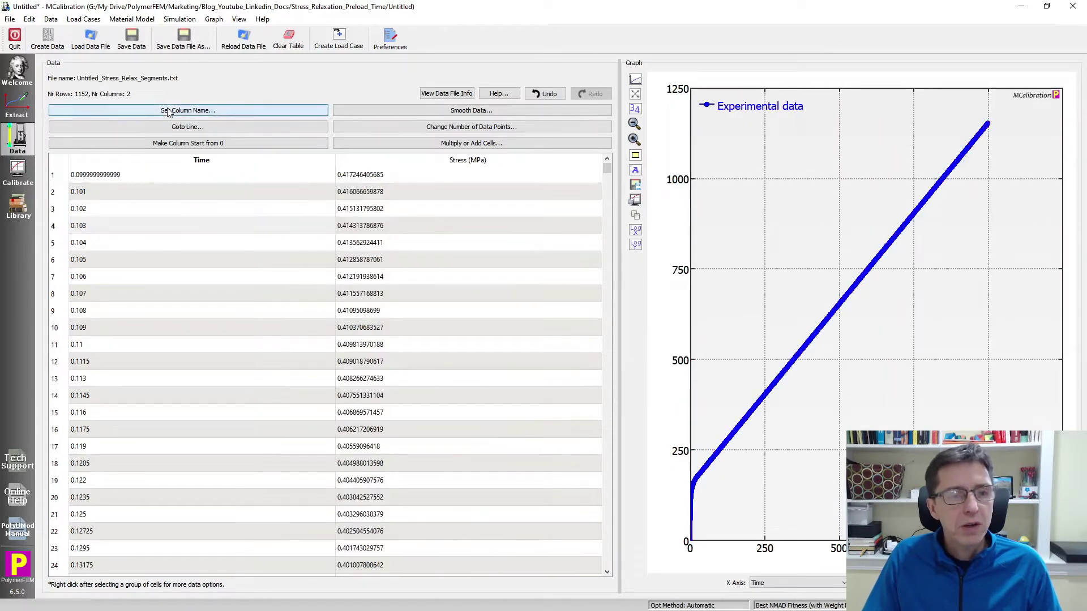
Set the stress column's name to Engineering Stress.
click(168, 112)
click(611, 488)
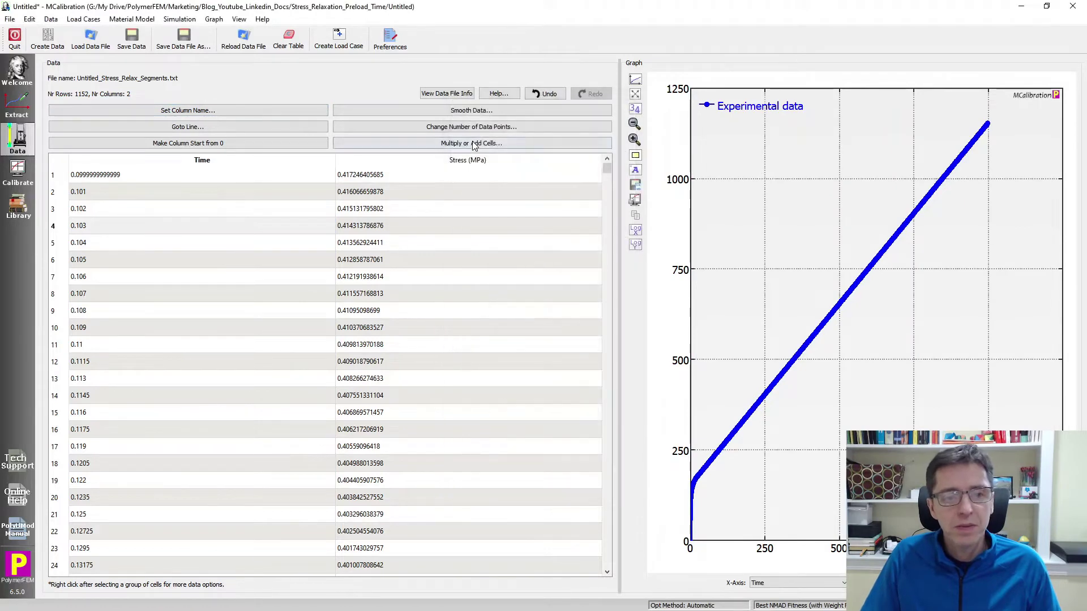
click(510, 226)
click(145, 111)
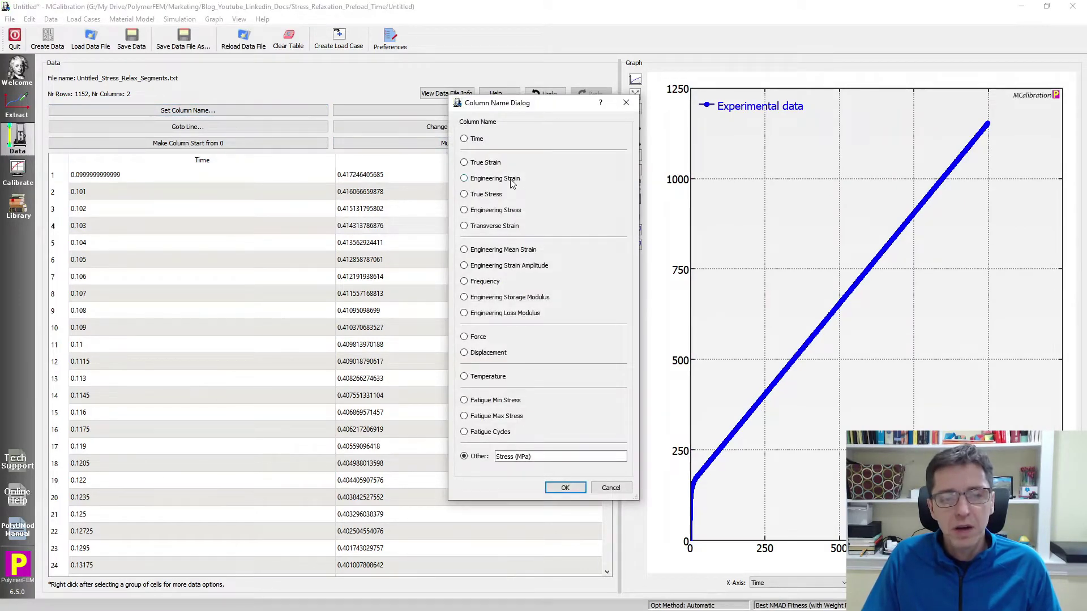
click(502, 211)
key(Return)
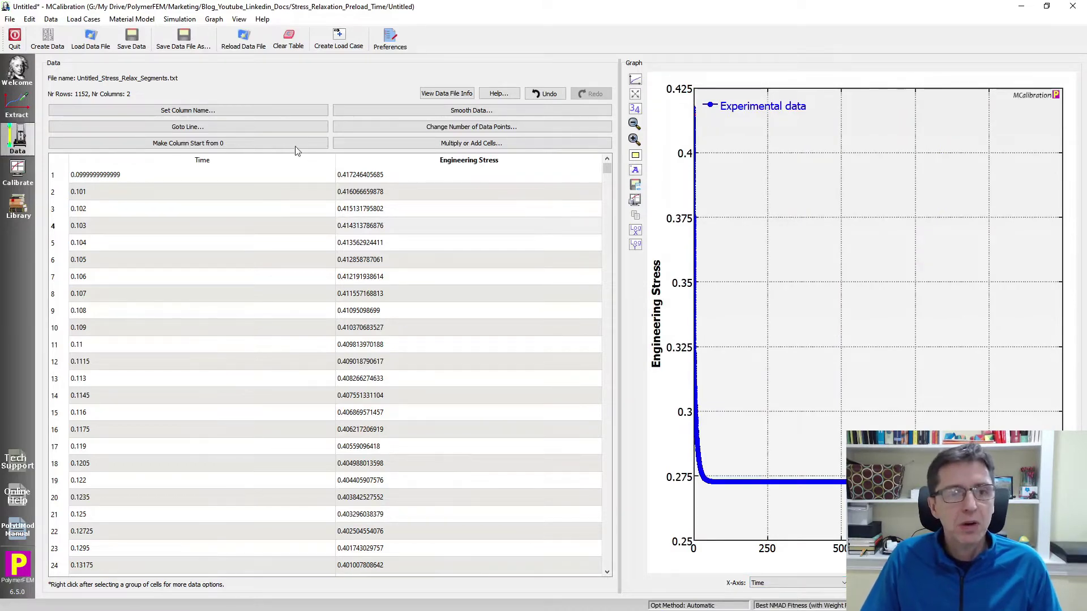
Save the edited data under the file name generated_data_relax and clear the table.
click(173, 41)
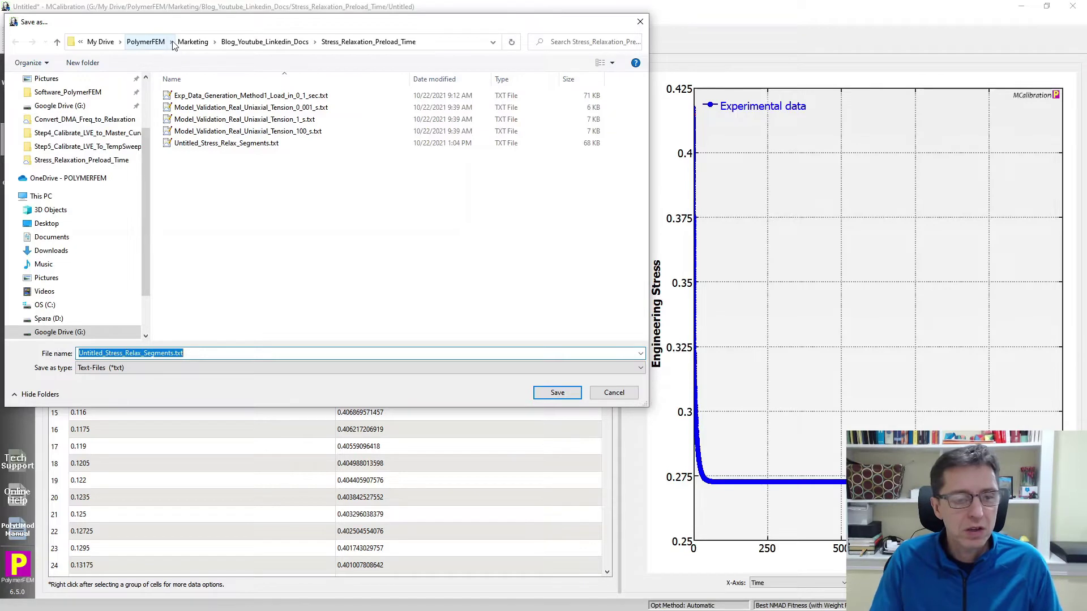
text(generated_data)
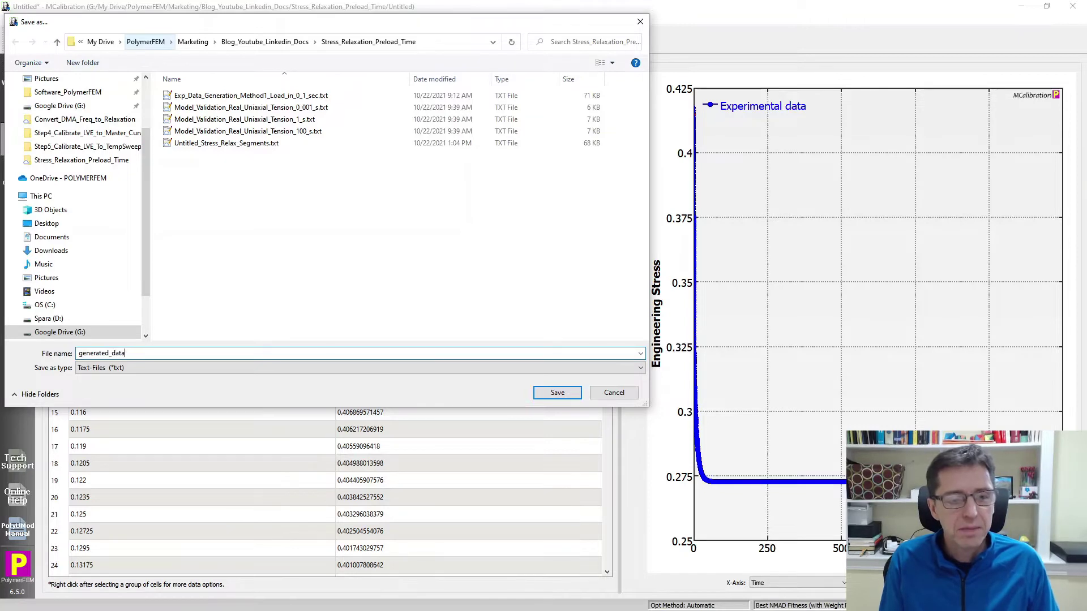
text(_relax)
key(Return)
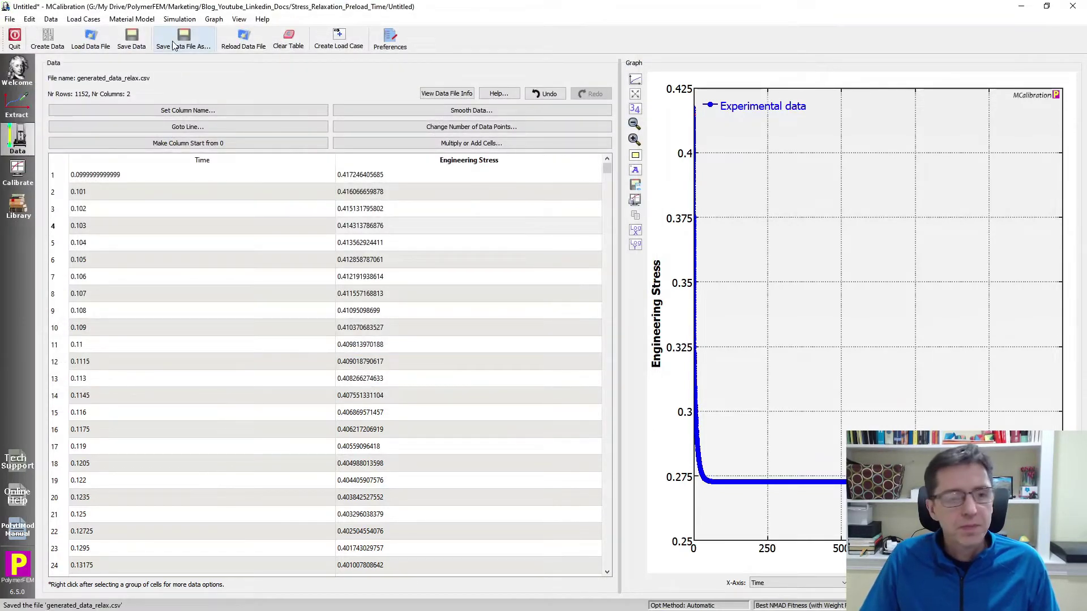
click(289, 40)
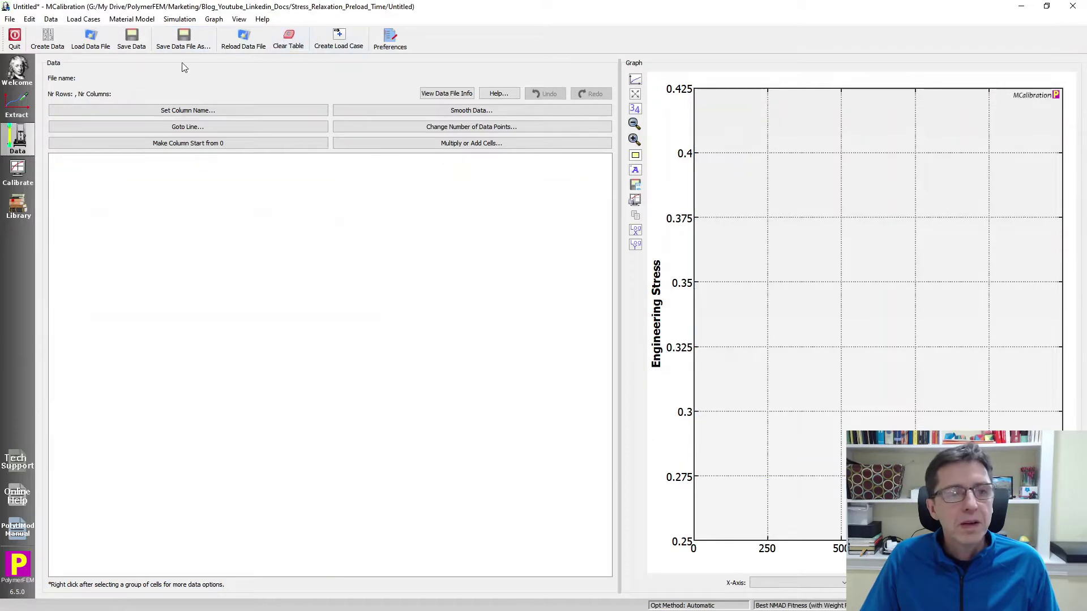
Return to the calibration view and turn off the Stress Relax Segments load case.
click(15, 180)
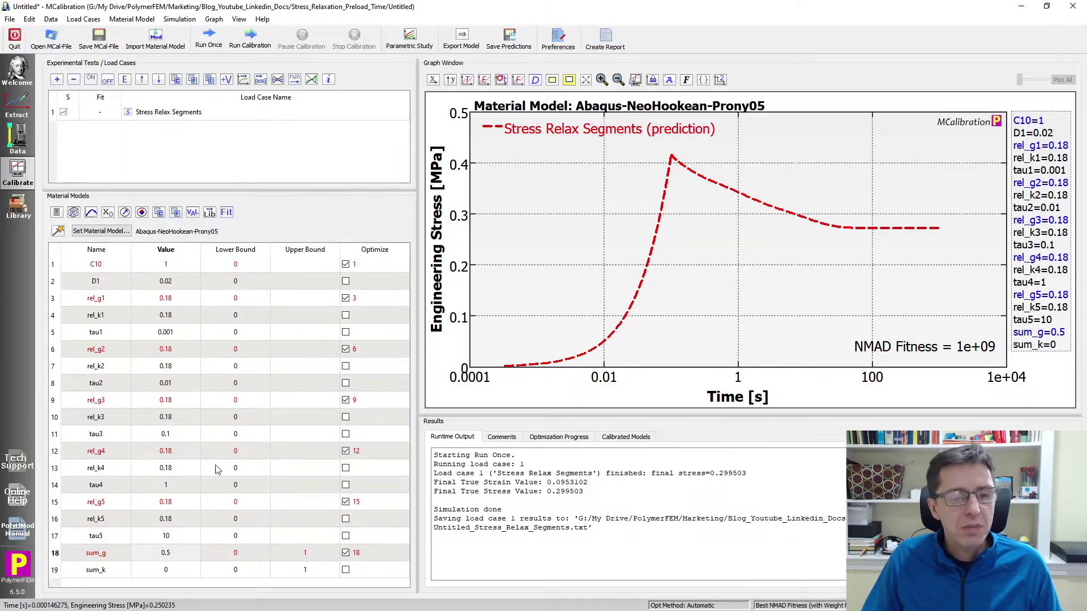
click(170, 112)
click(108, 80)
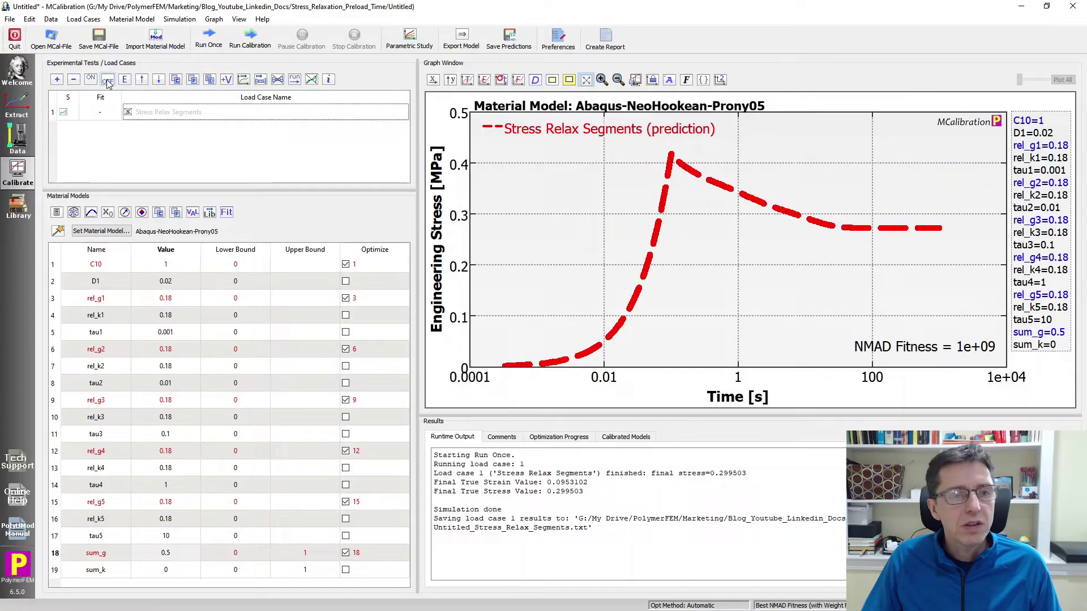
click(59, 81)
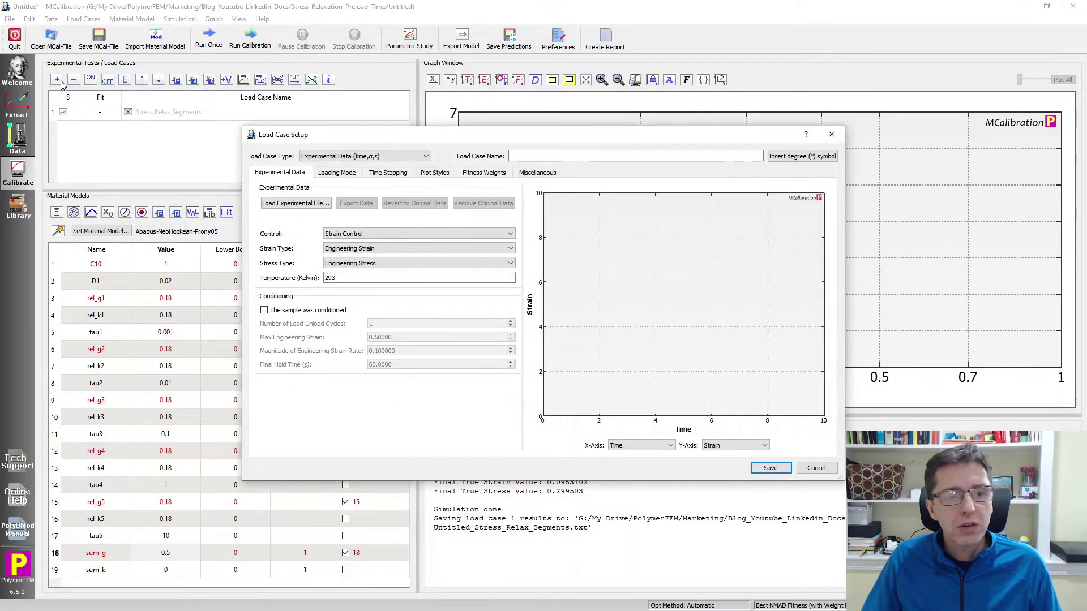
key(Escape)
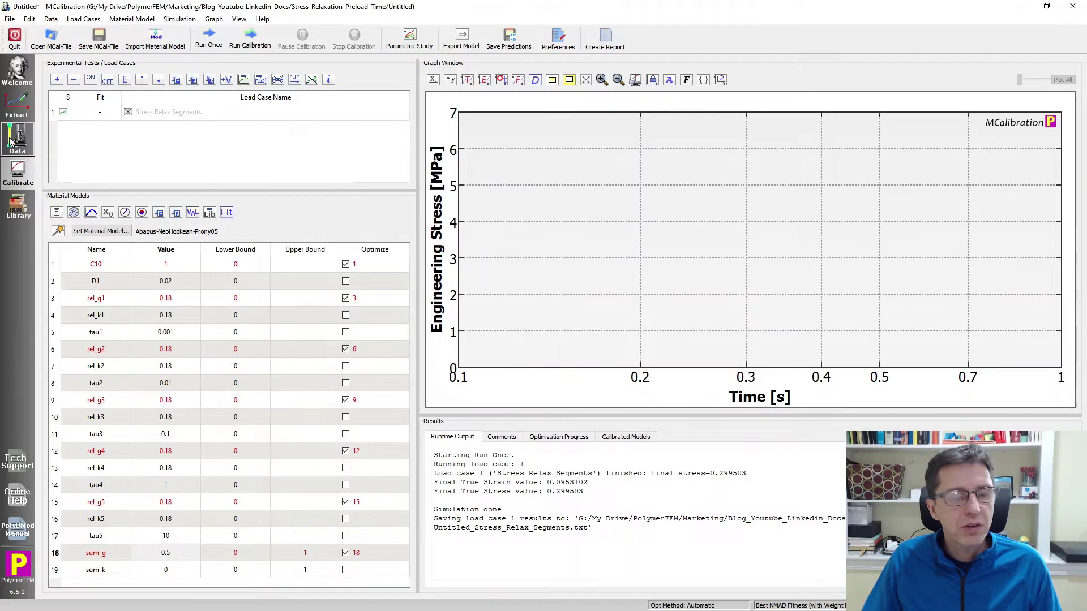
Create a blank data table with 100 rows and 2 columns in the data editor.
click(12, 141)
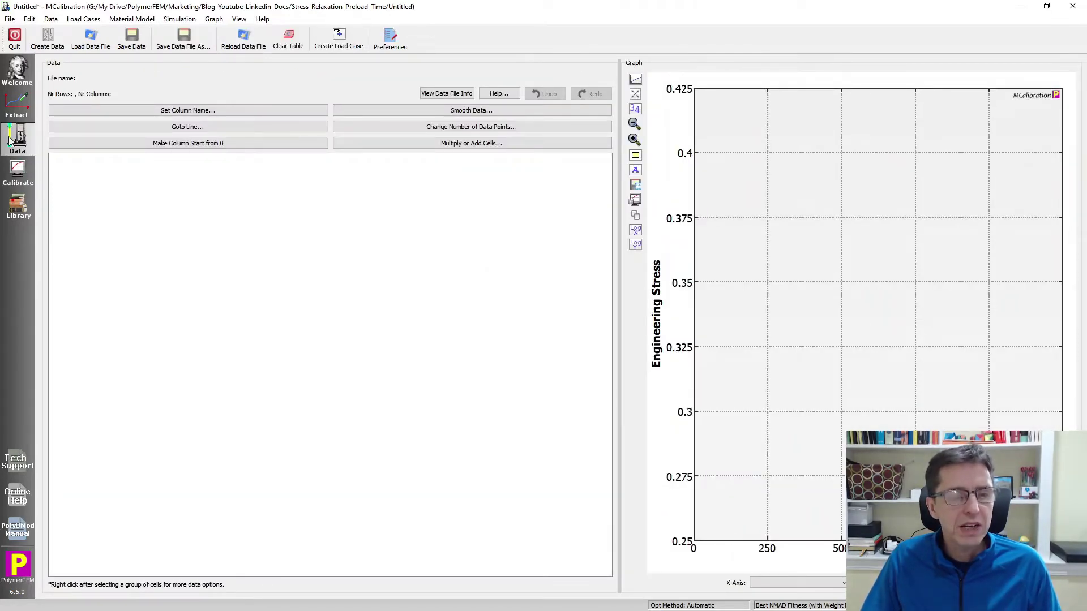
click(48, 39)
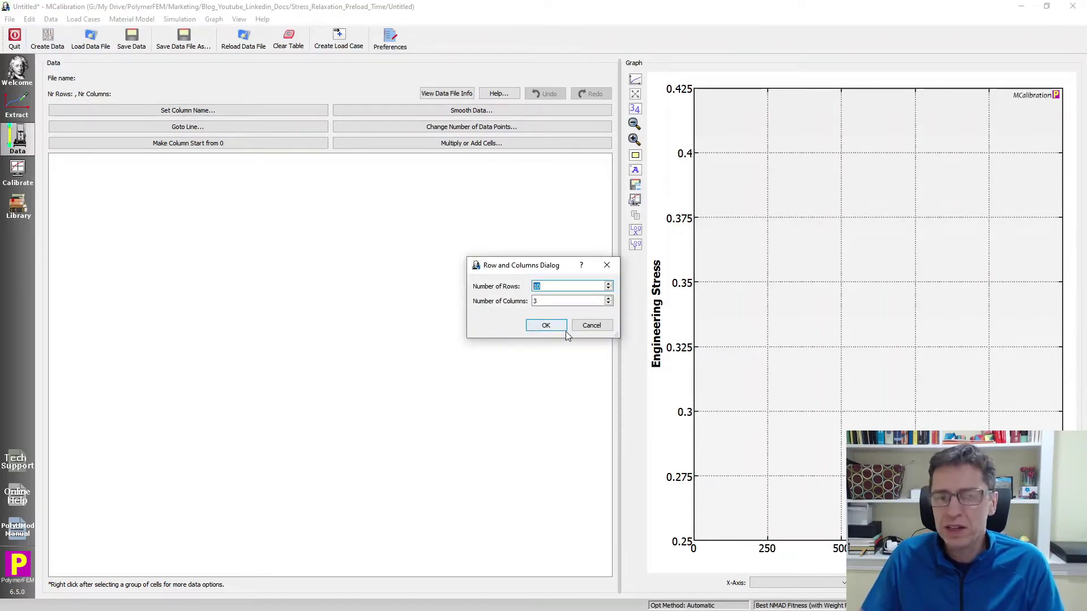
key(End)
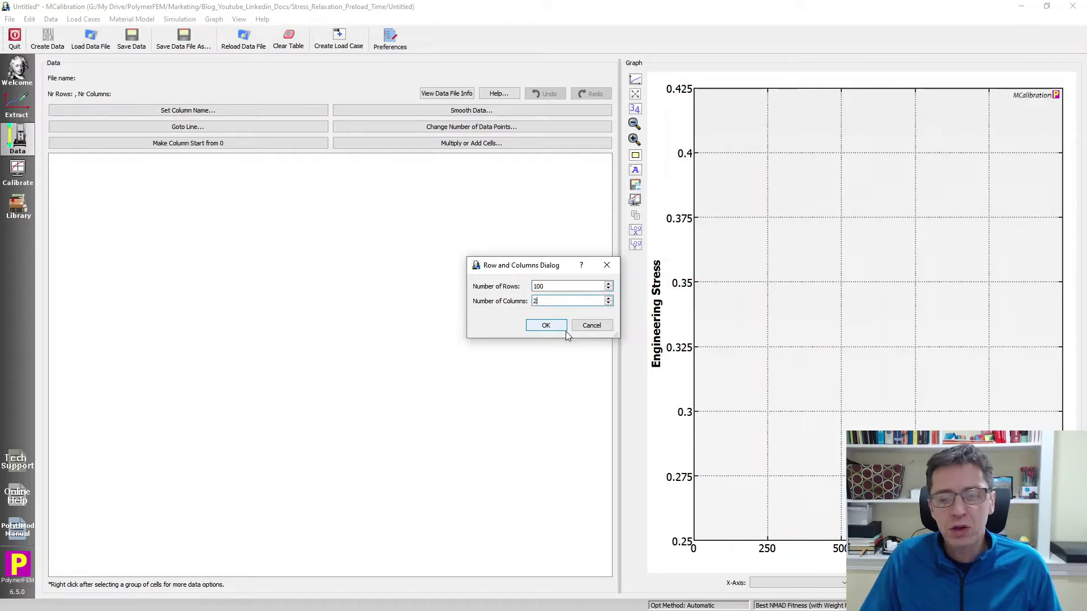
click(565, 330)
Name the new table's first column Time and its second column Engineering Stress.
click(240, 242)
click(196, 110)
click(473, 142)
click(565, 487)
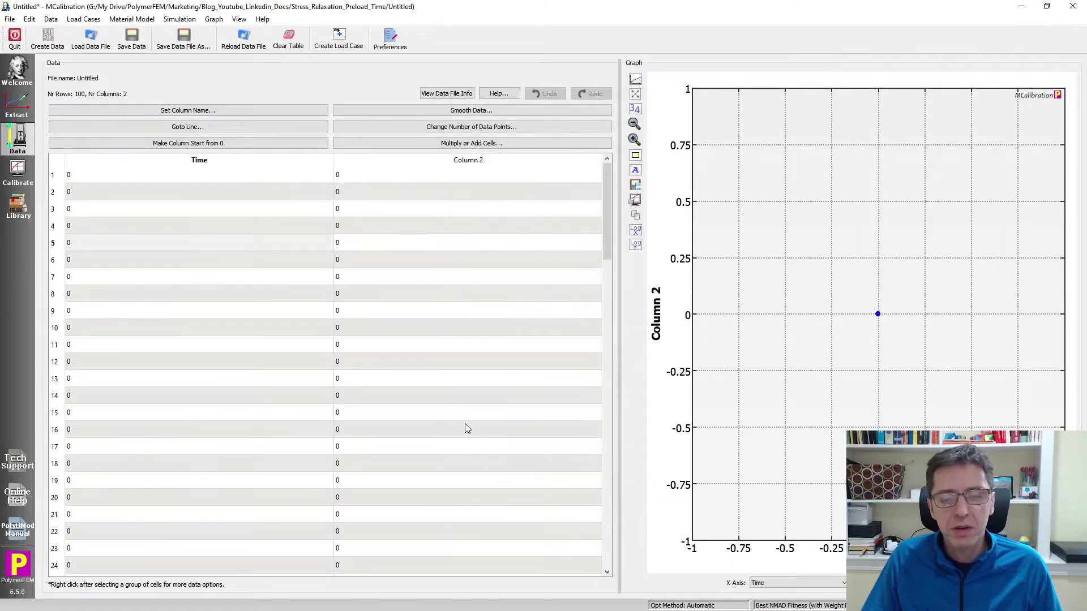
click(466, 429)
click(226, 111)
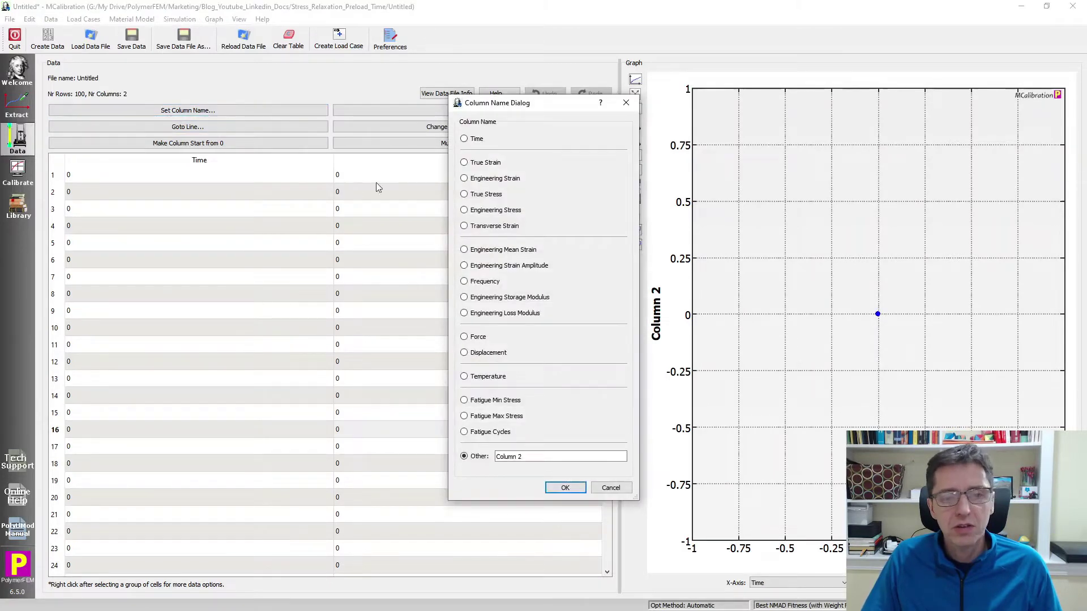
click(494, 178)
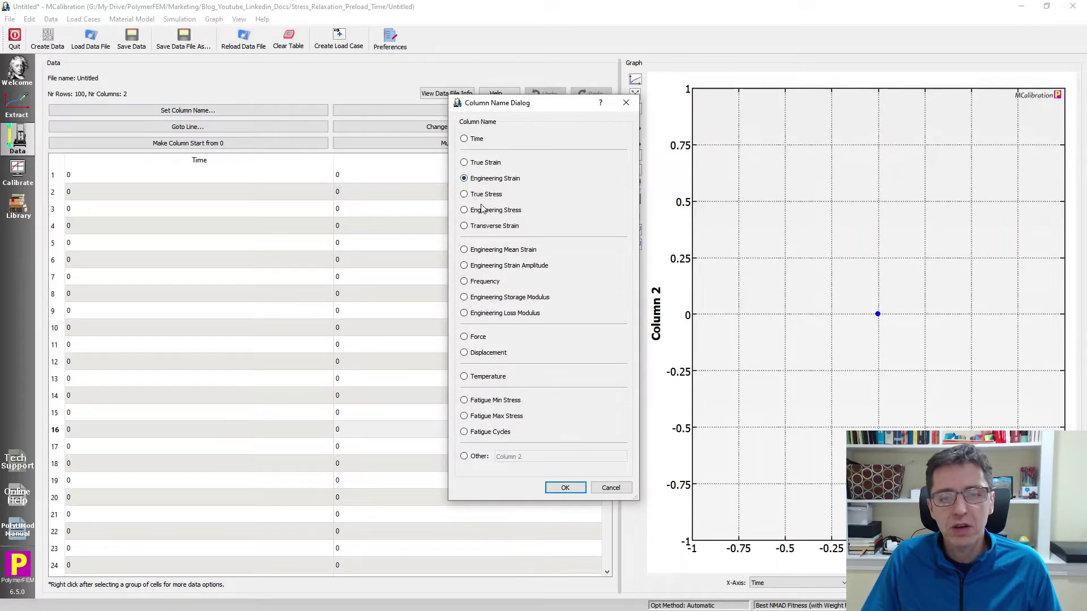
click(565, 487)
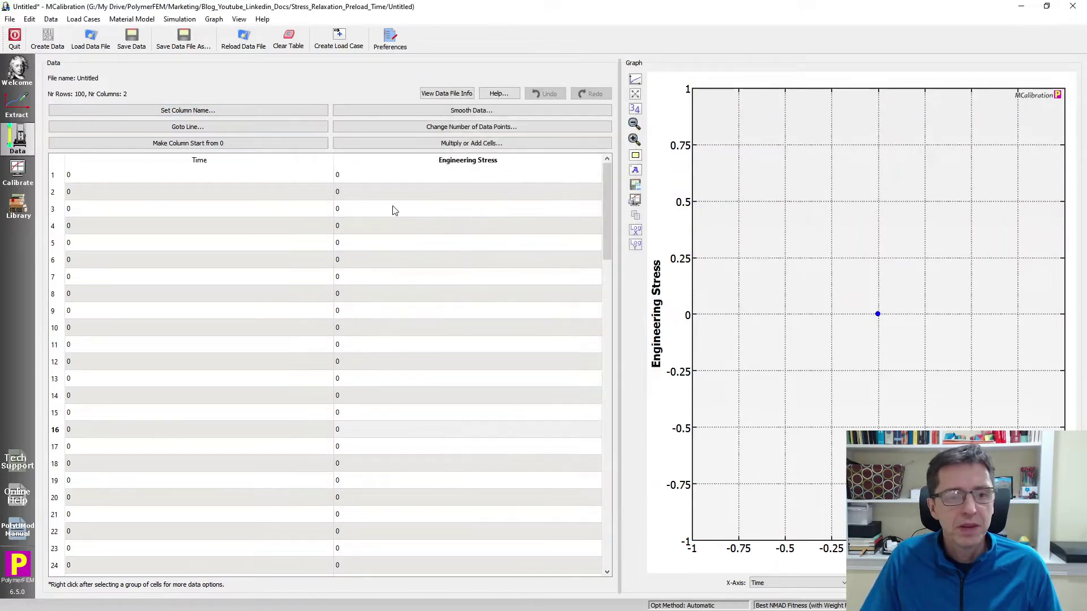
Enter 1e-3 in the first row and 1e3 in the last row of the Time column.
click(216, 179)
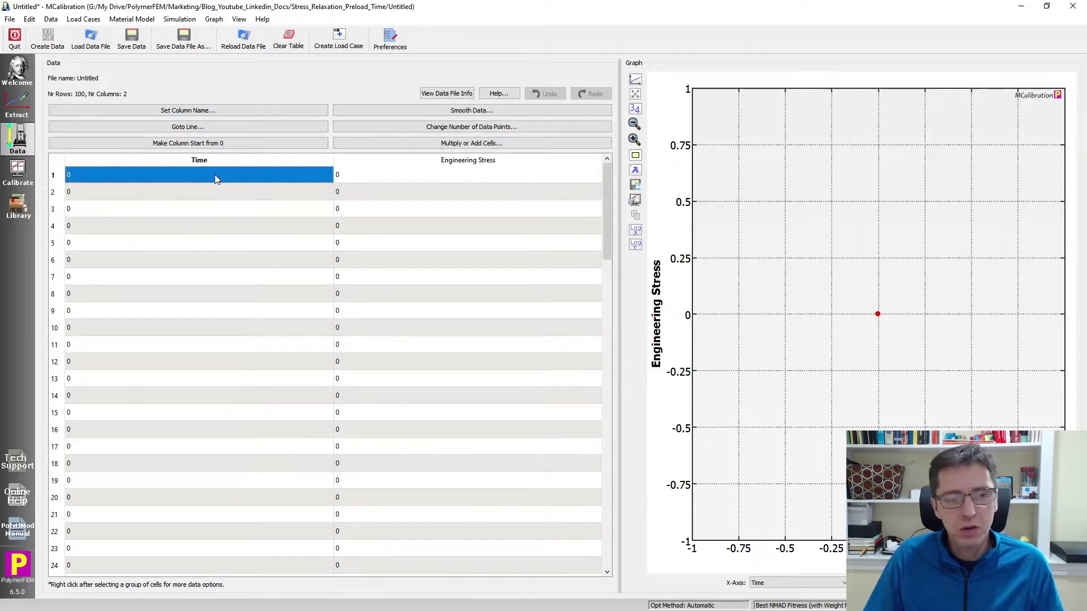
text(1e-3)
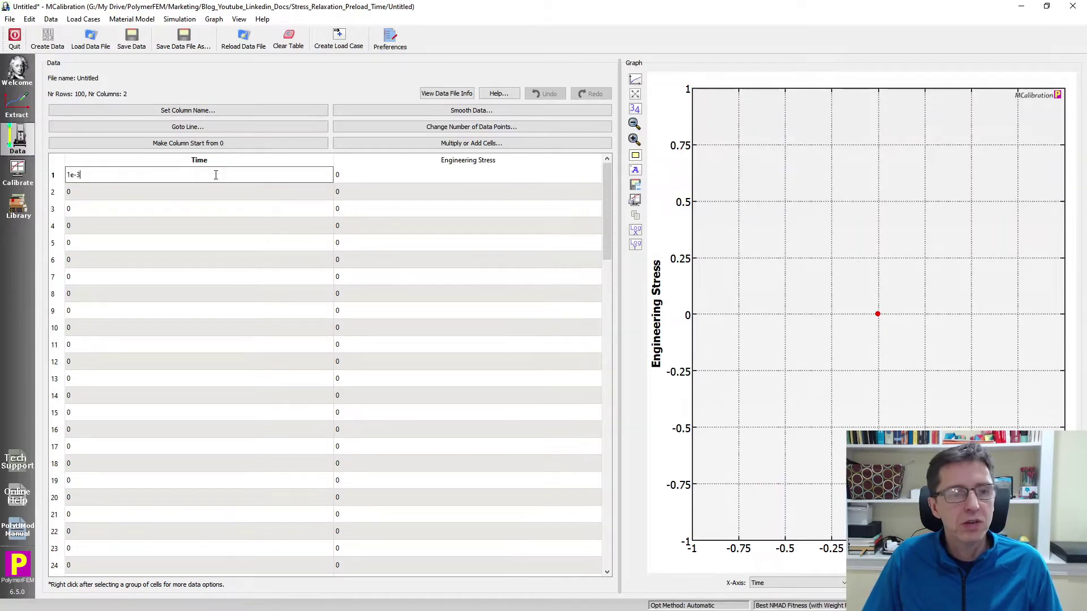
key(Return)
key(ctrl+End)
text(1e3)
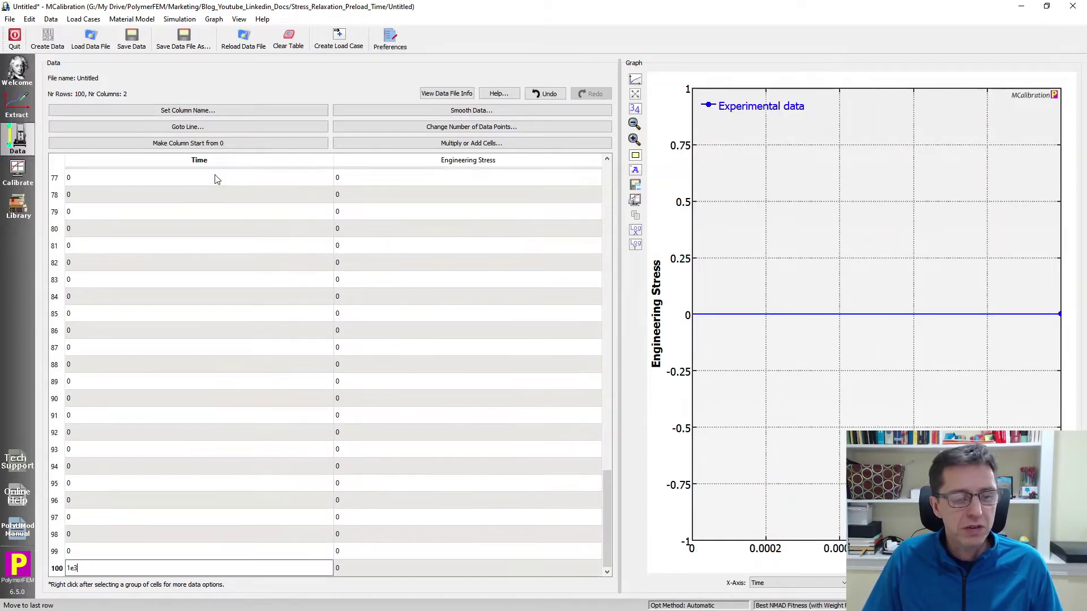
key(Return)
Fill the whole Time column by logarithmically interpolating between its first and last values.
key(ctrl+shift+Home)
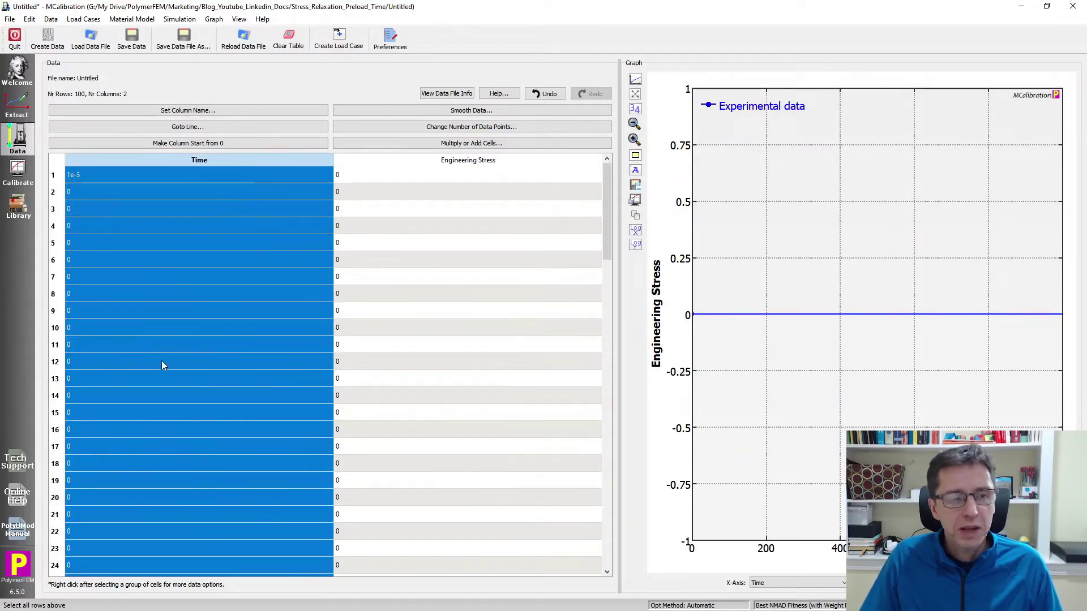
right_click(141, 334)
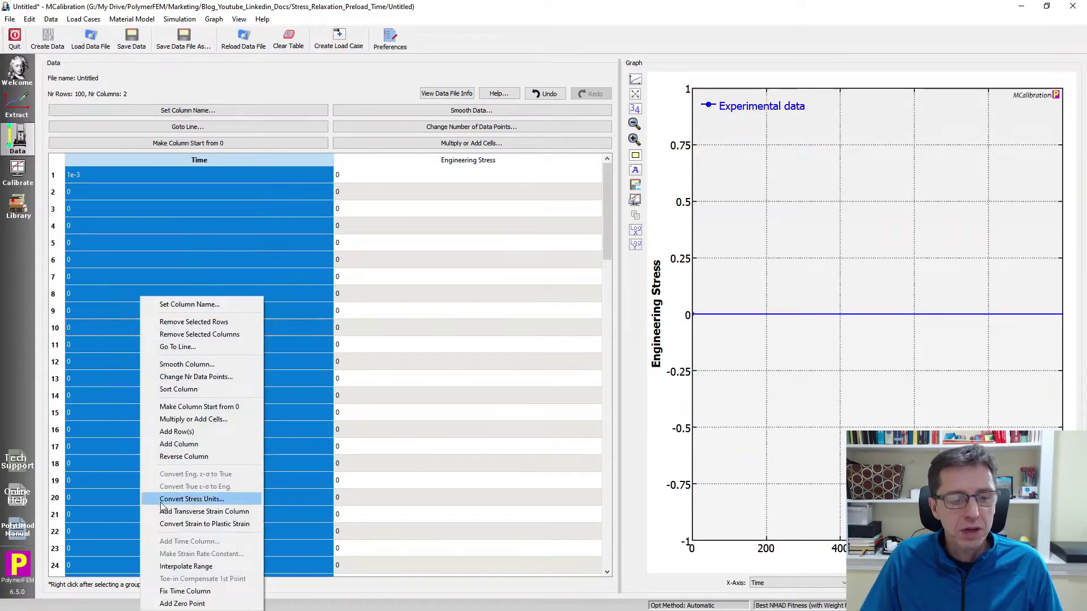
click(185, 566)
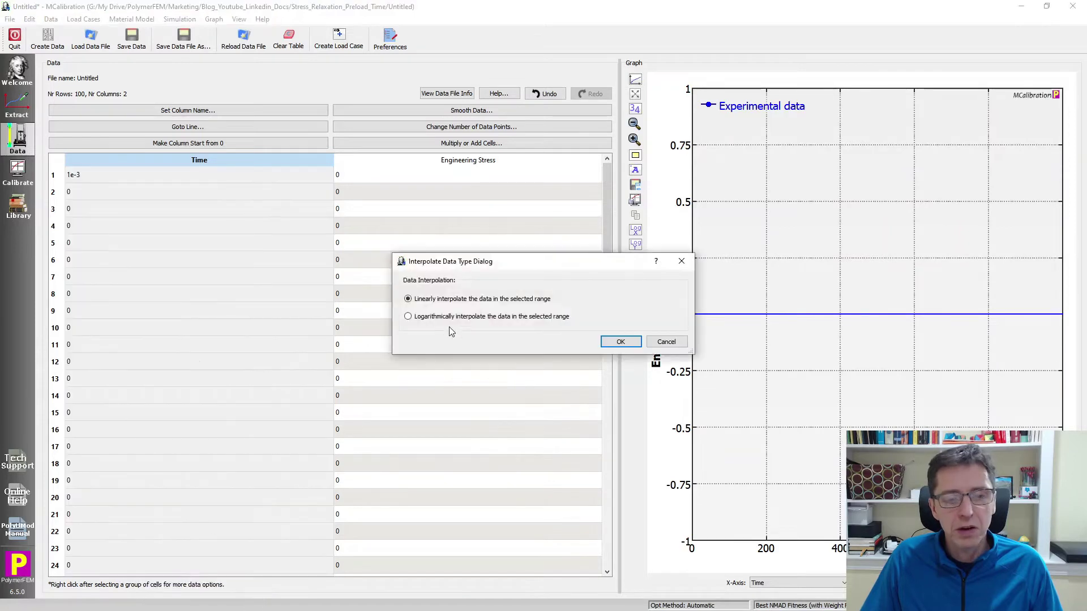
click(620, 342)
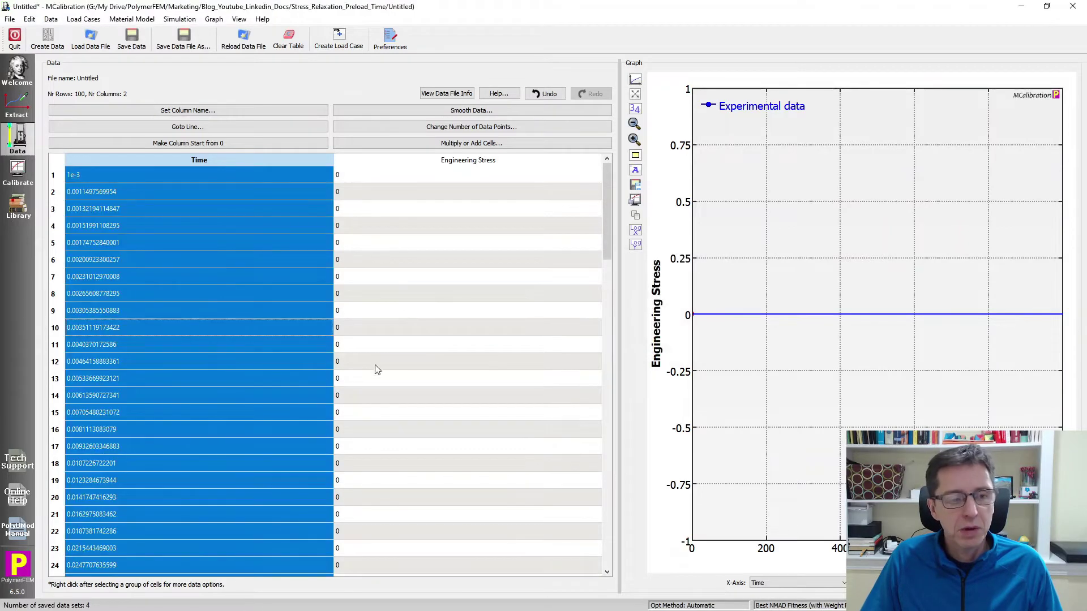
click(212, 361)
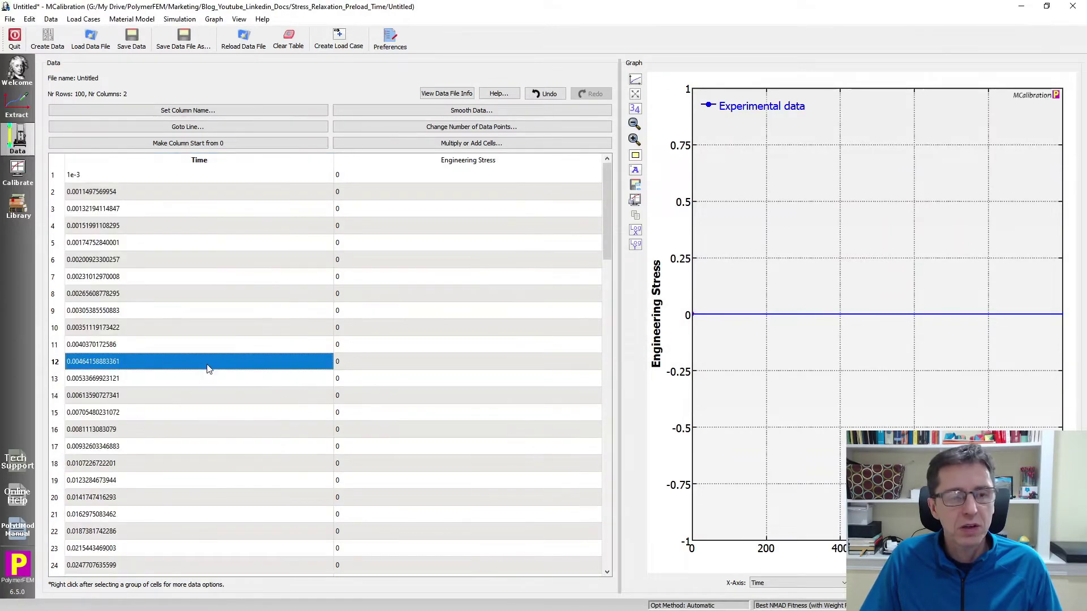
key(ctrl+Home)
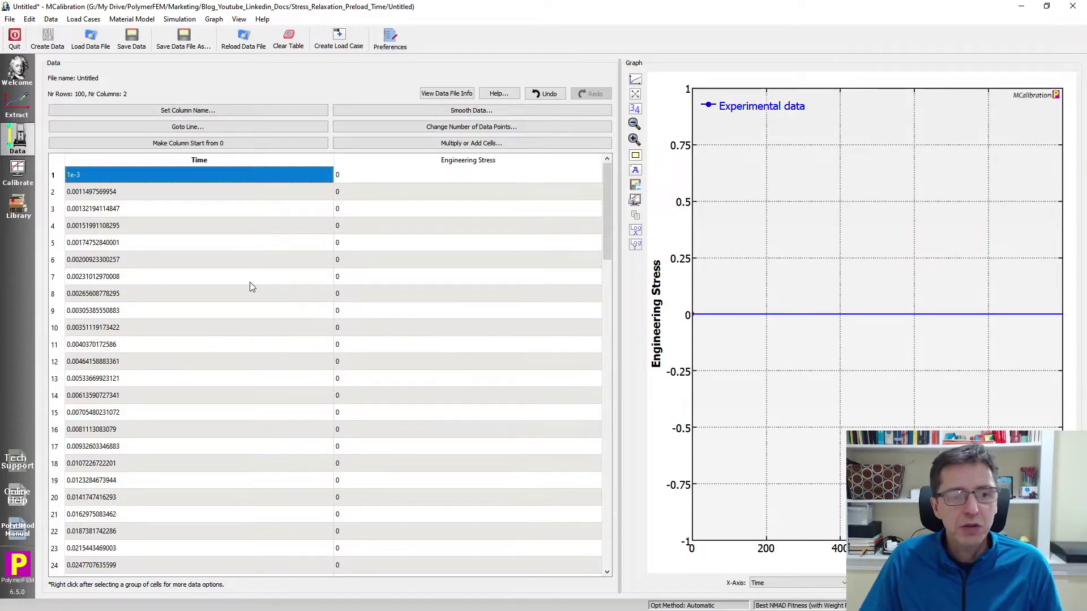
Create a stress relaxation load case named stress relax with relaxation strain 0.1 and 0.001 seconds to reach it.
click(341, 41)
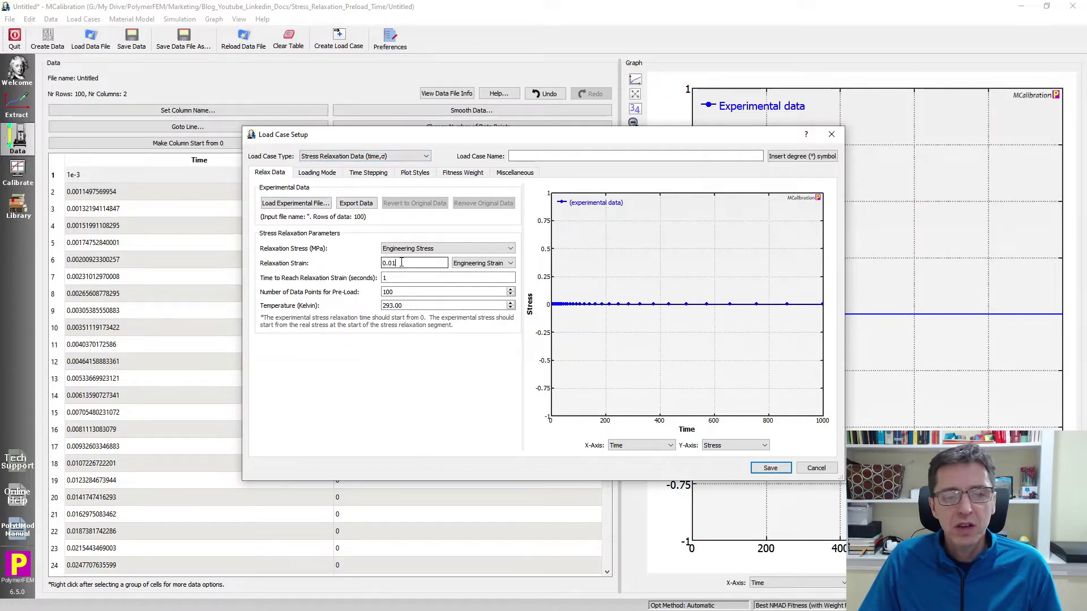
key(BackSpace)
text(1)
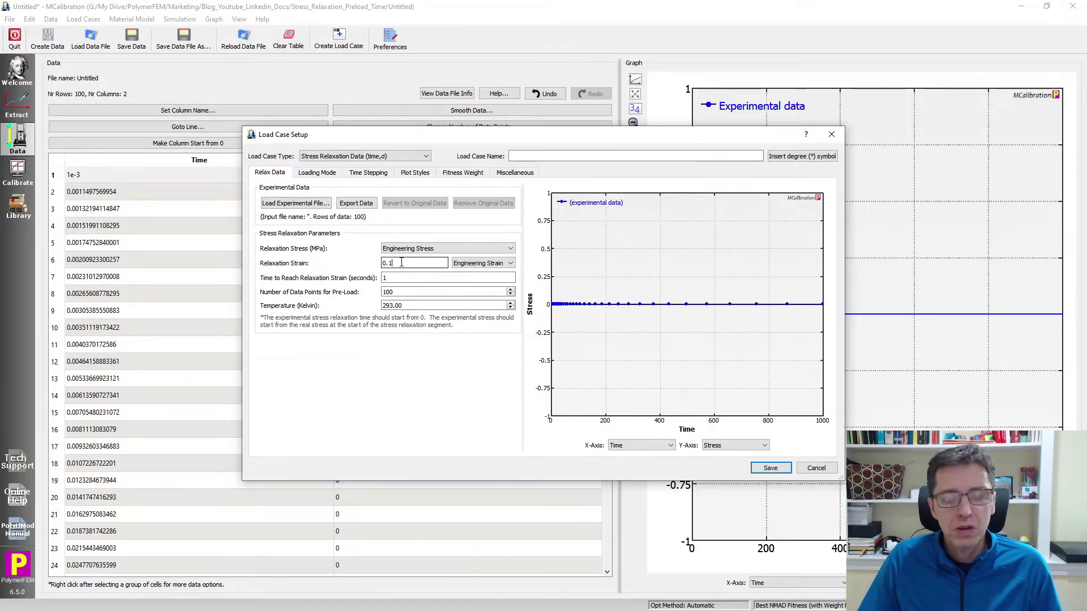
click(395, 278)
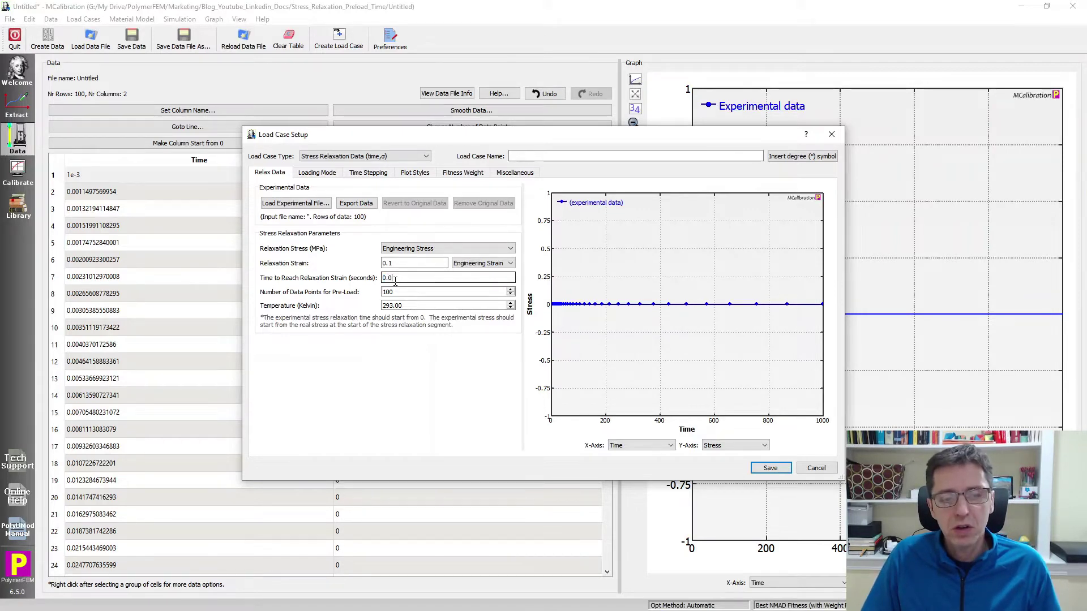
text(1)
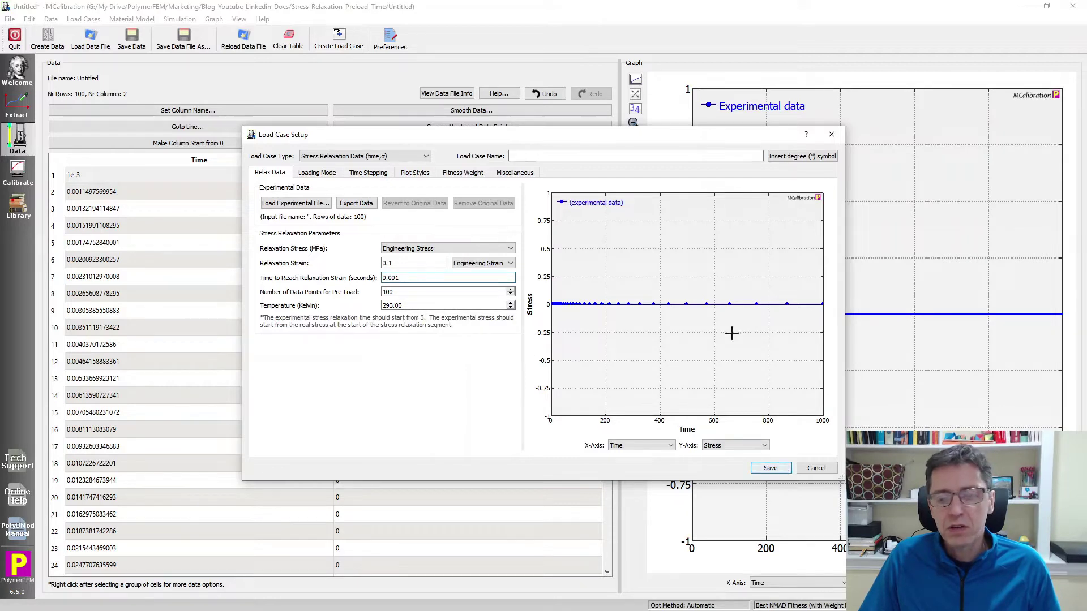
click(660, 157)
text(stress relax)
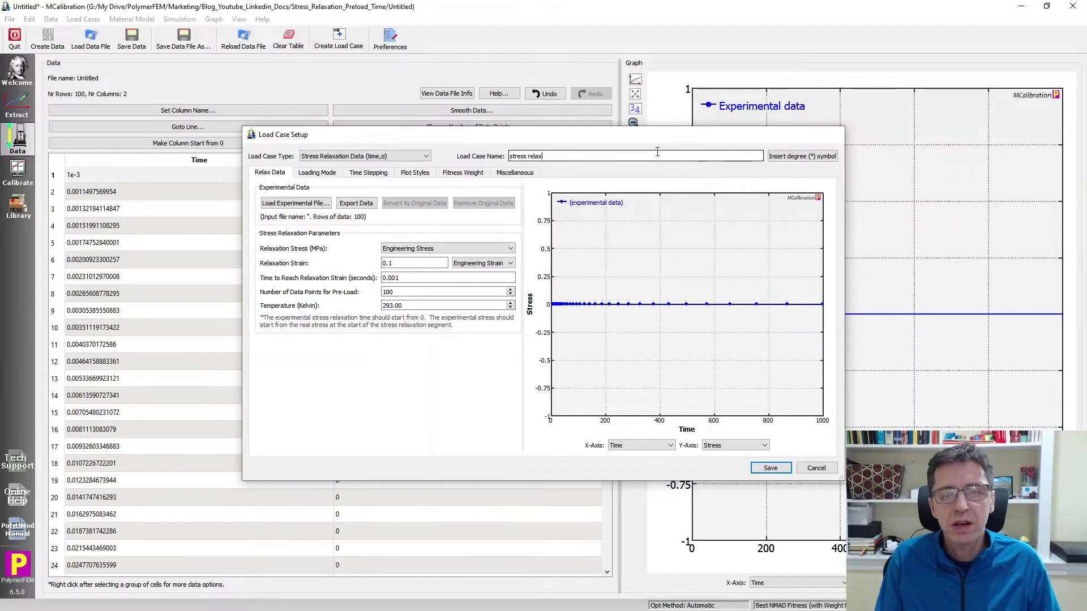
key(Return)
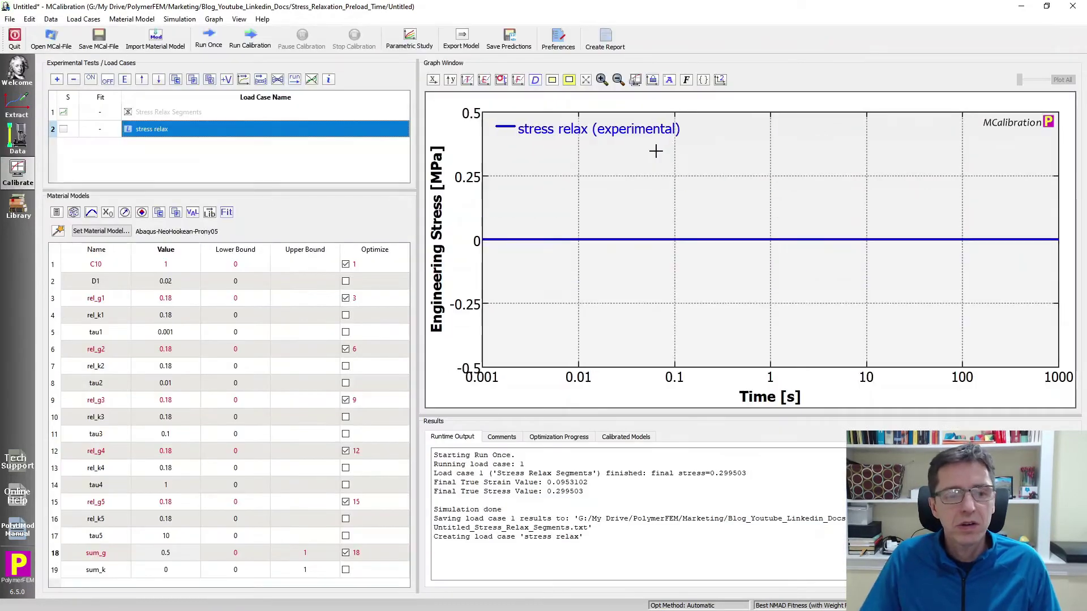
Try to run a single simulation of the stress relax load case.
mouse_move(139, 133)
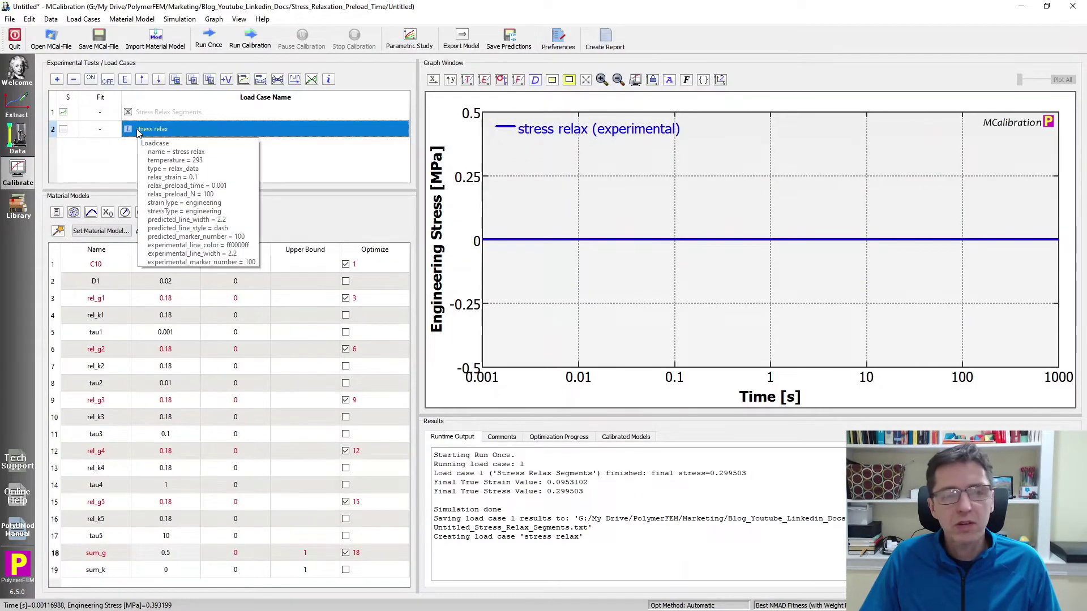
click(209, 39)
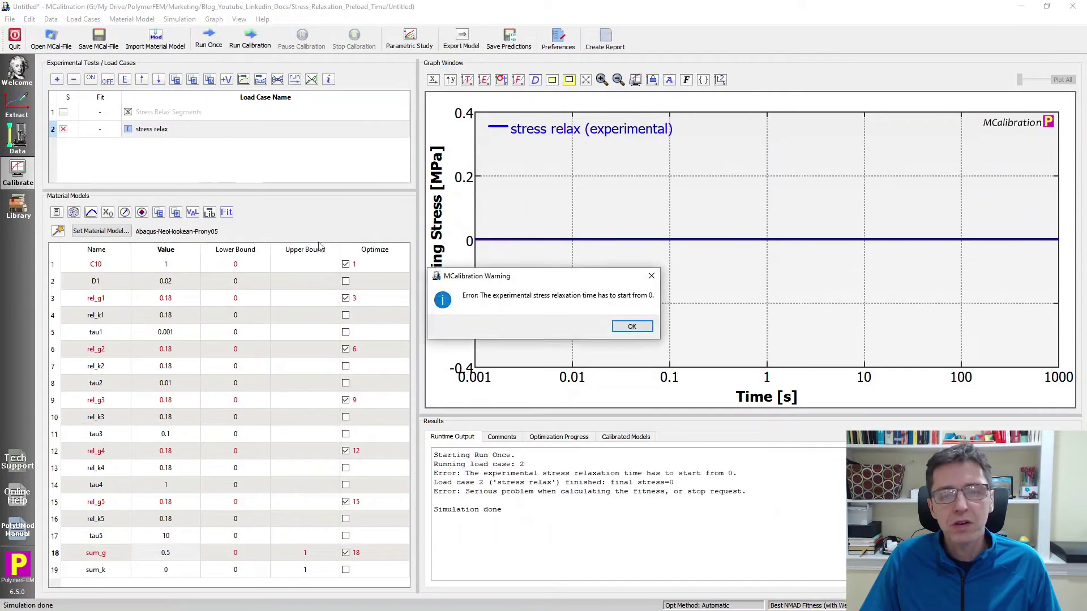
click(627, 329)
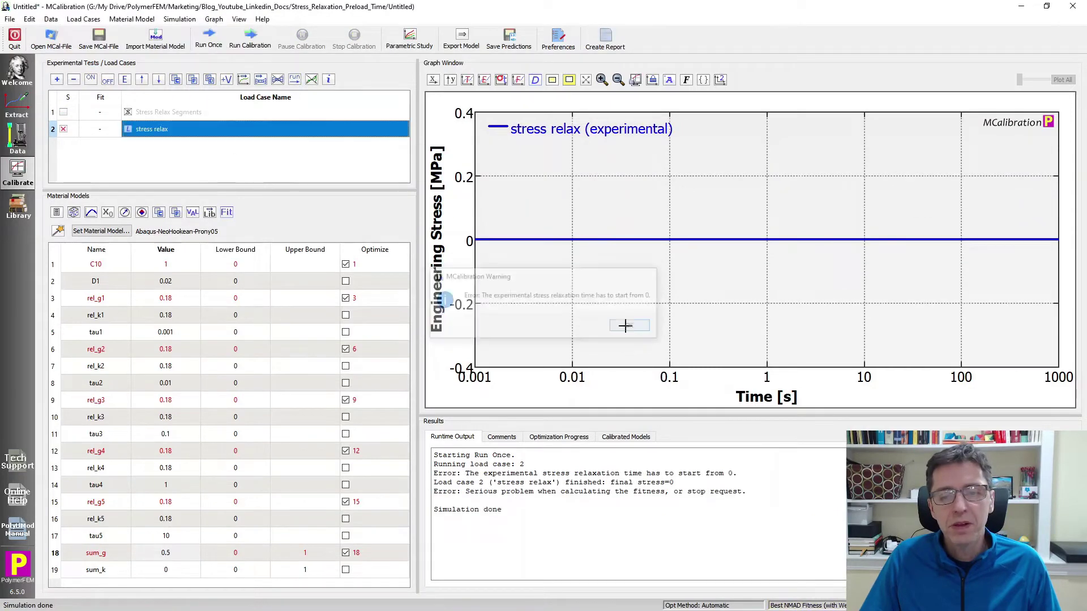
double_click(192, 131)
key(Escape)
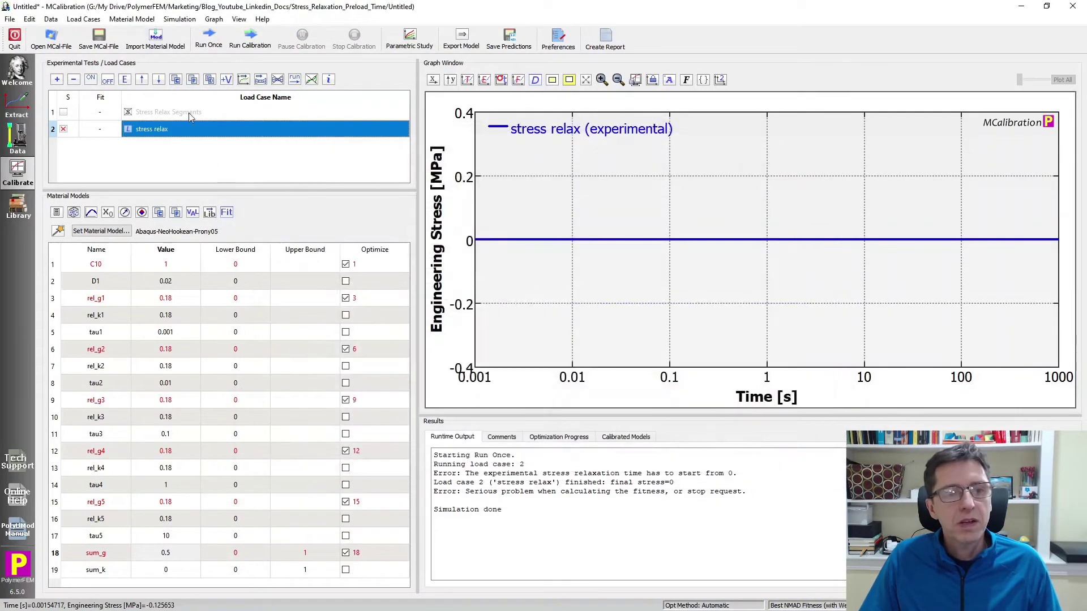
click(204, 33)
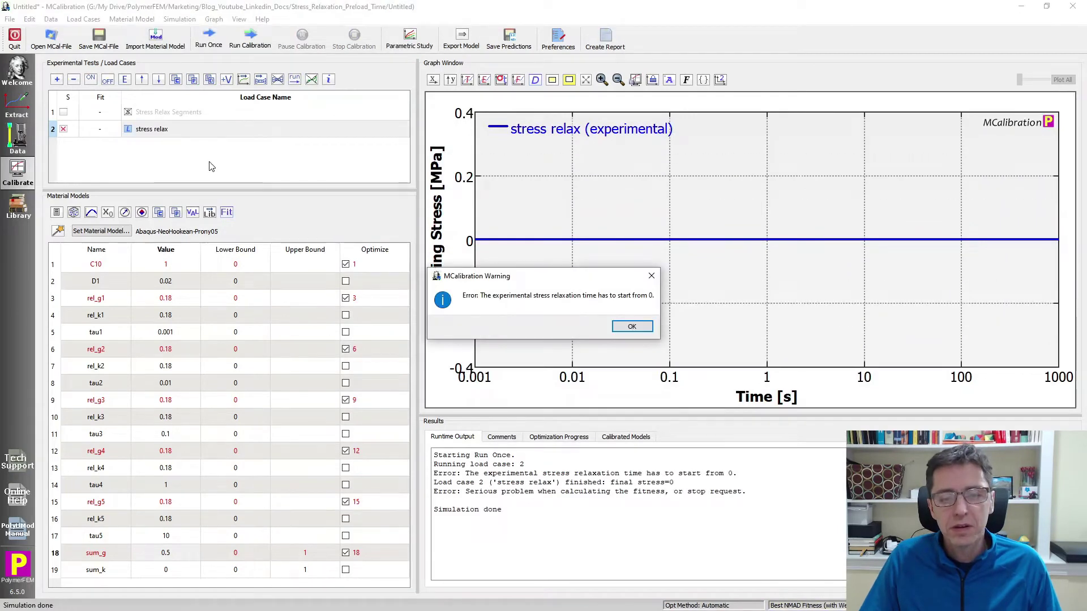
click(622, 326)
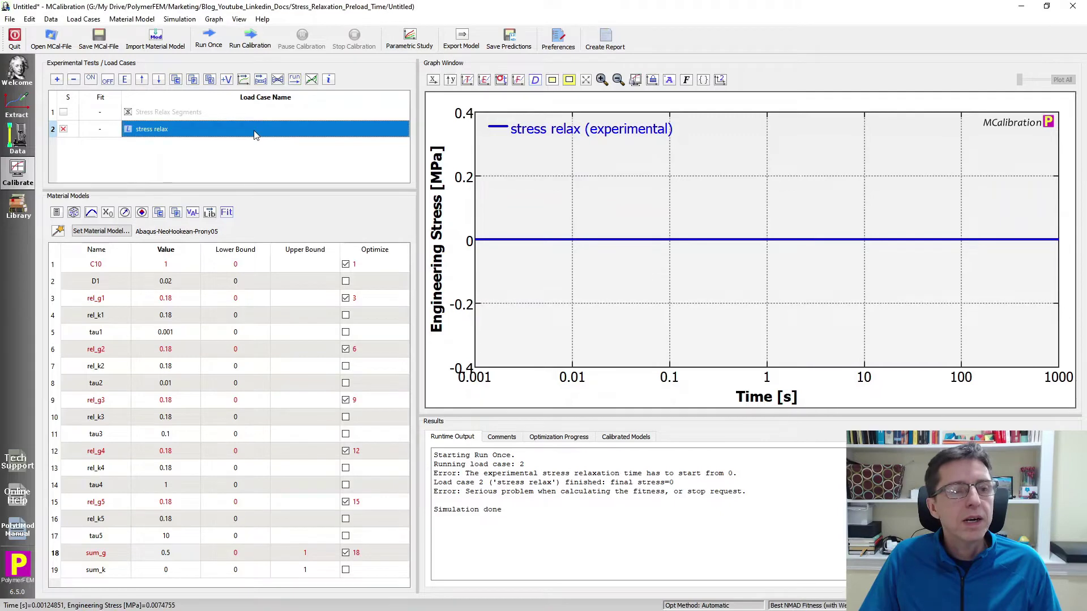
Make the stress relax load case's Time column start from 0, save the data to the load case and clear the table.
mouse_move(248, 133)
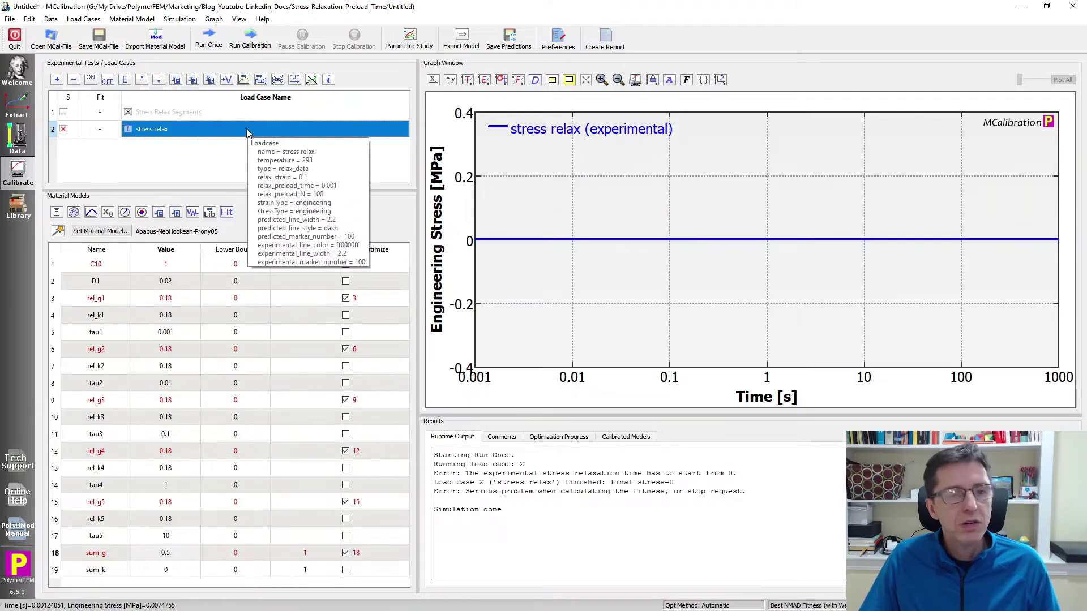
double_click(248, 129)
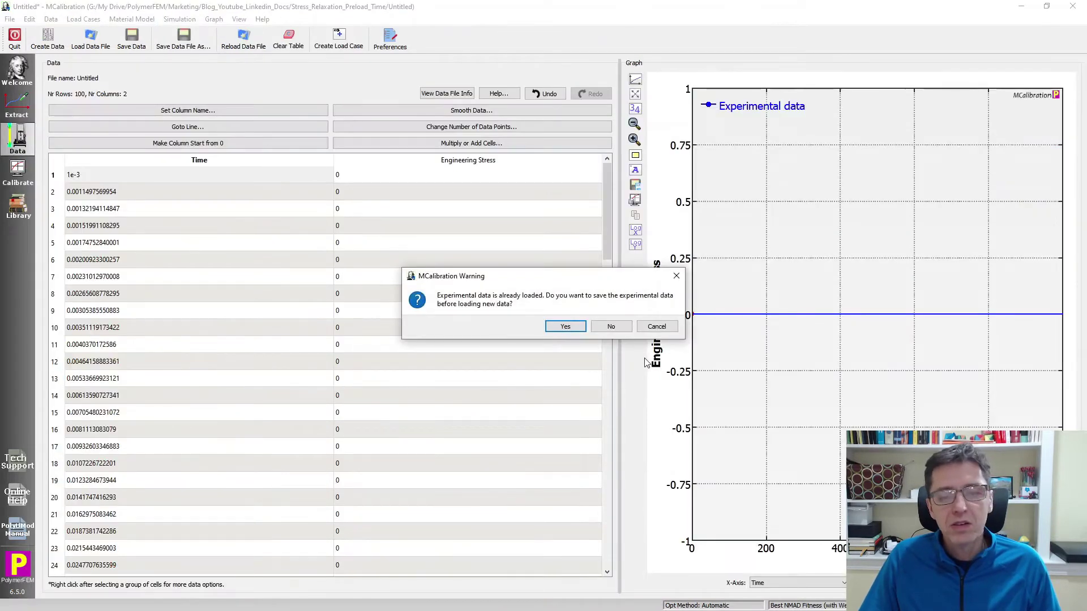
click(620, 327)
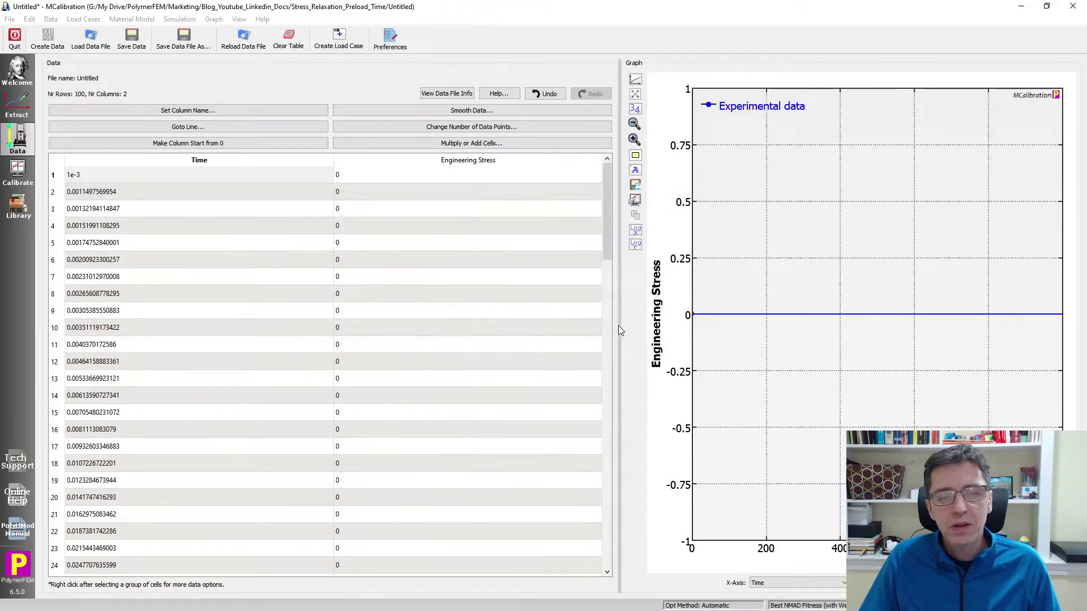
click(188, 144)
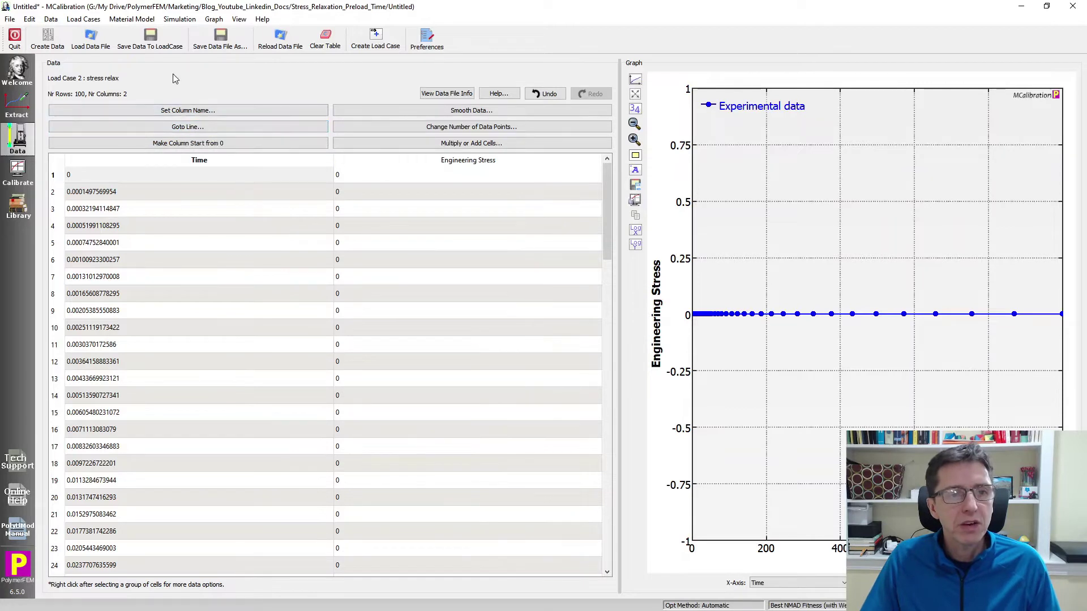
click(159, 48)
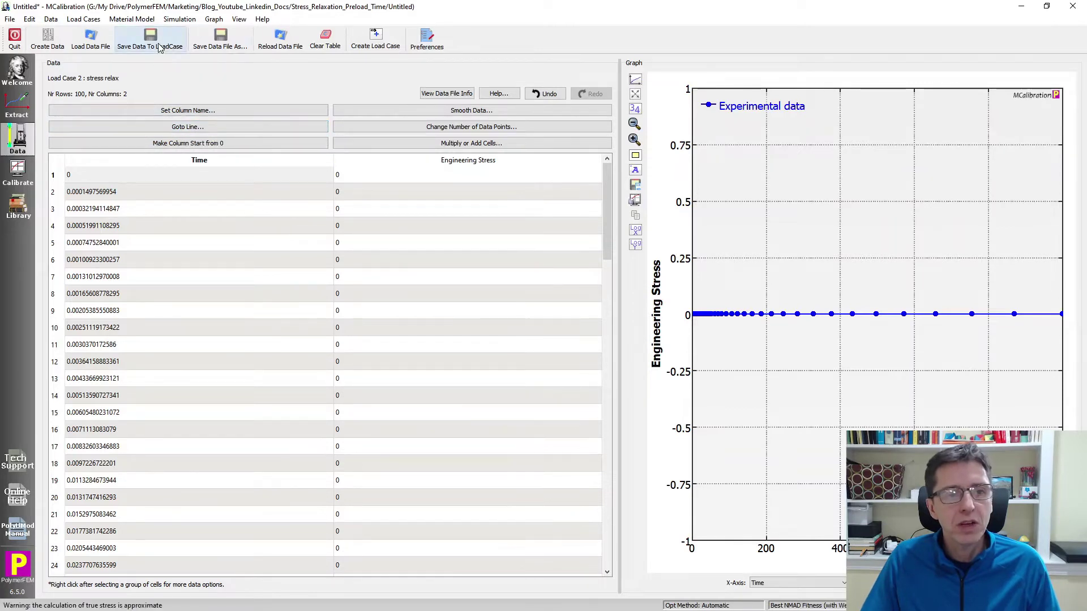
click(325, 39)
Return to the calibration view and run the stress relax load case once.
click(12, 175)
click(209, 39)
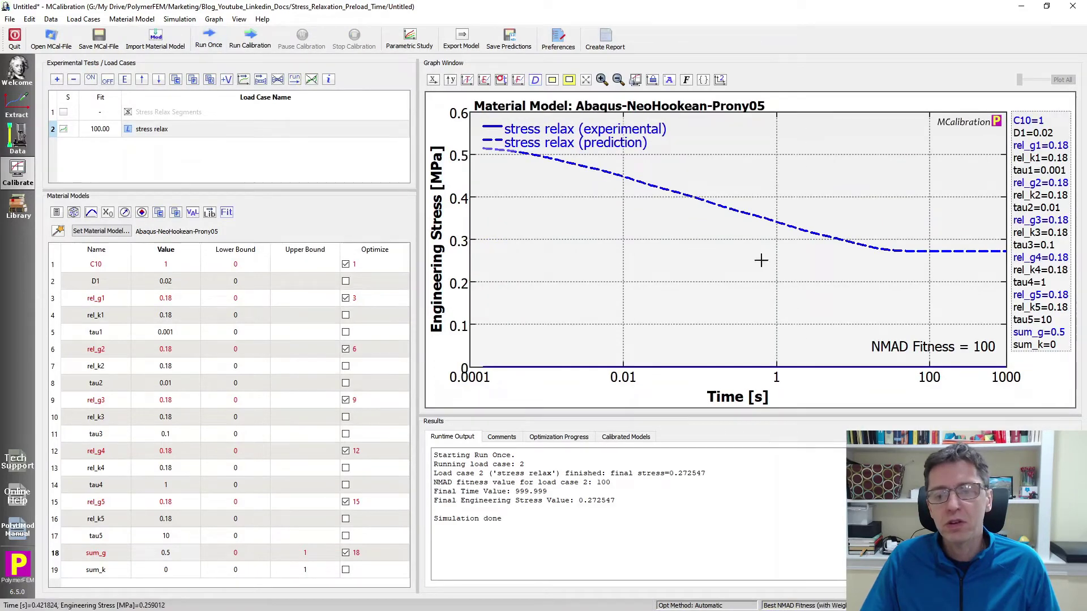
Set the experimental line style of the stress relax load case to (No Line) and save the load case.
click(152, 129)
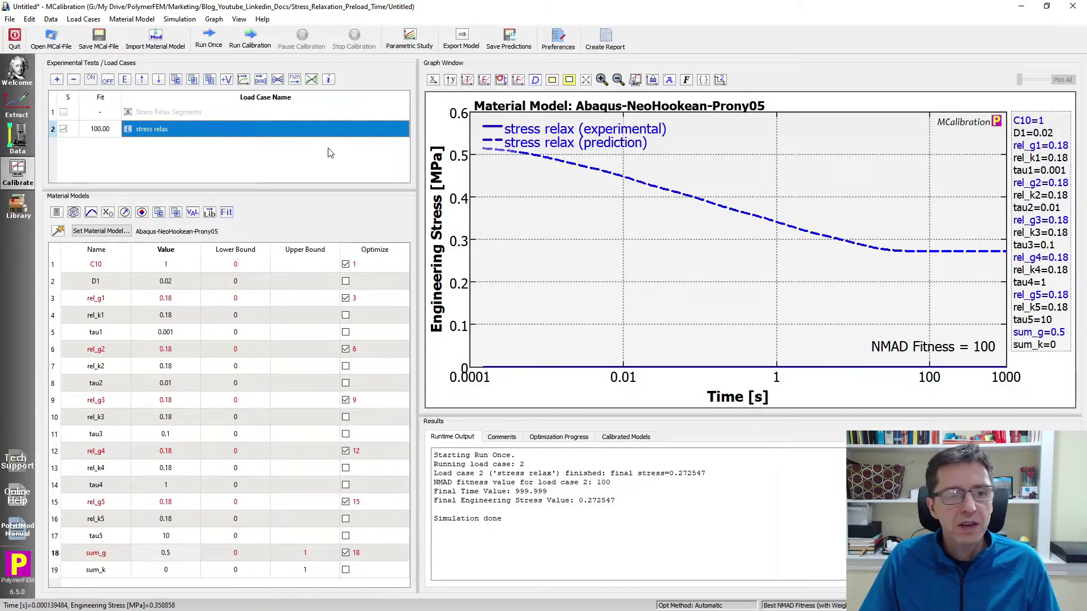
double_click(298, 131)
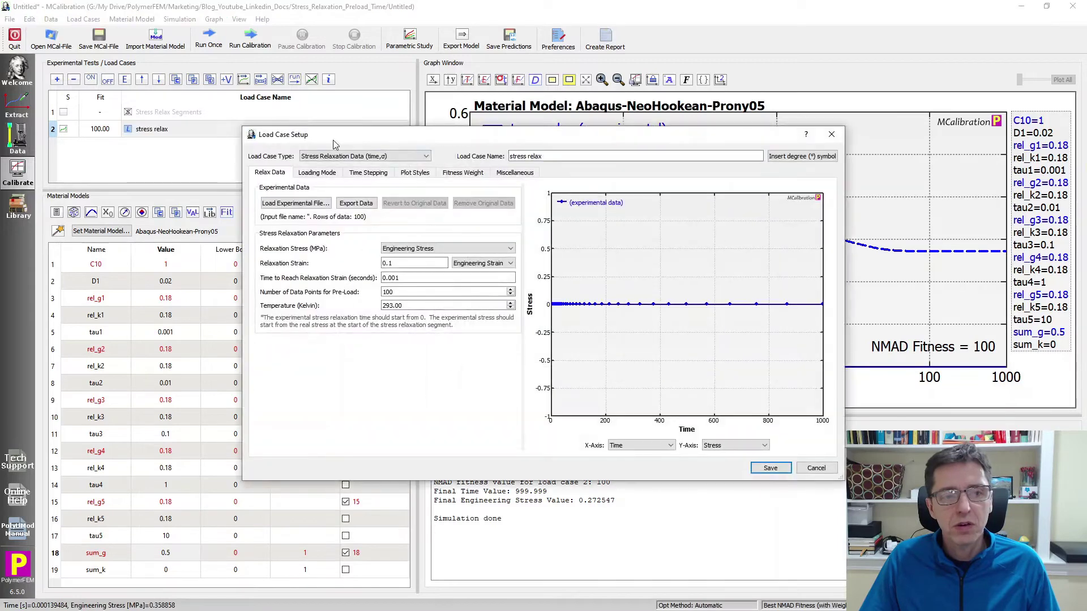
click(414, 173)
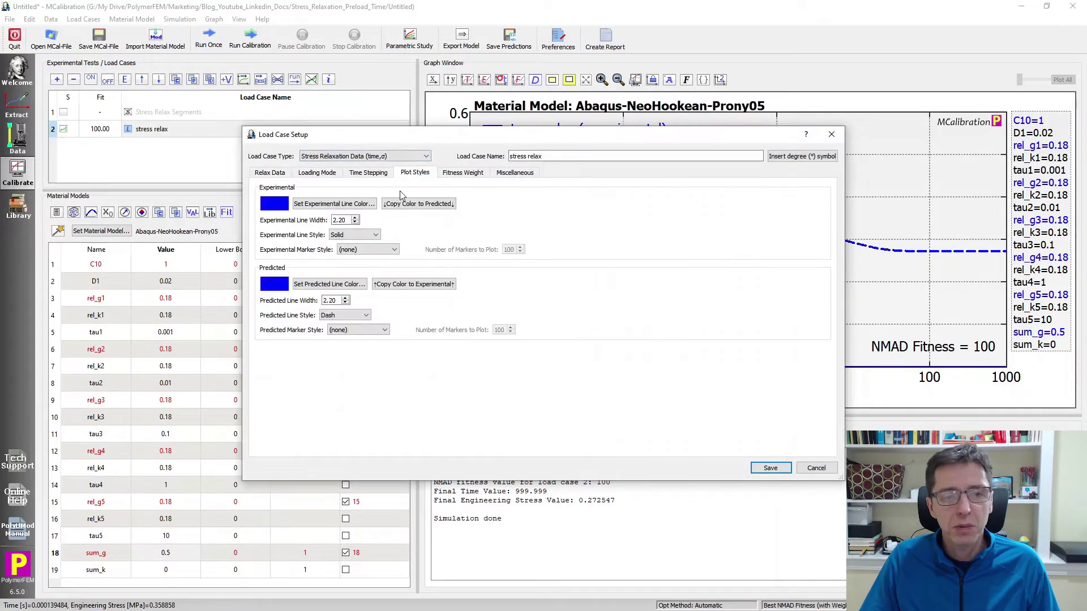
click(345, 235)
click(338, 252)
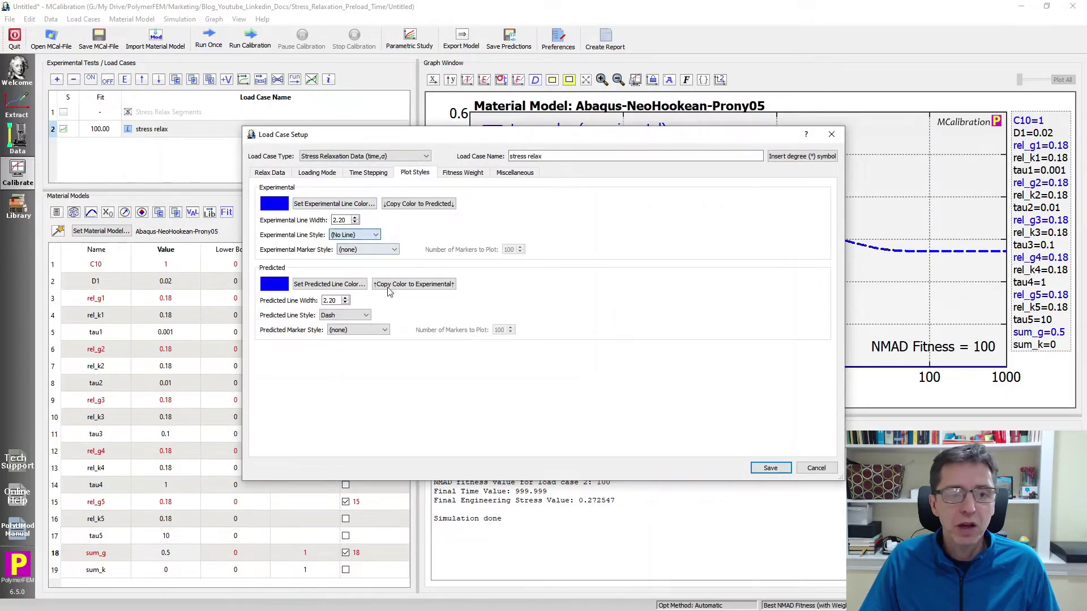
click(767, 469)
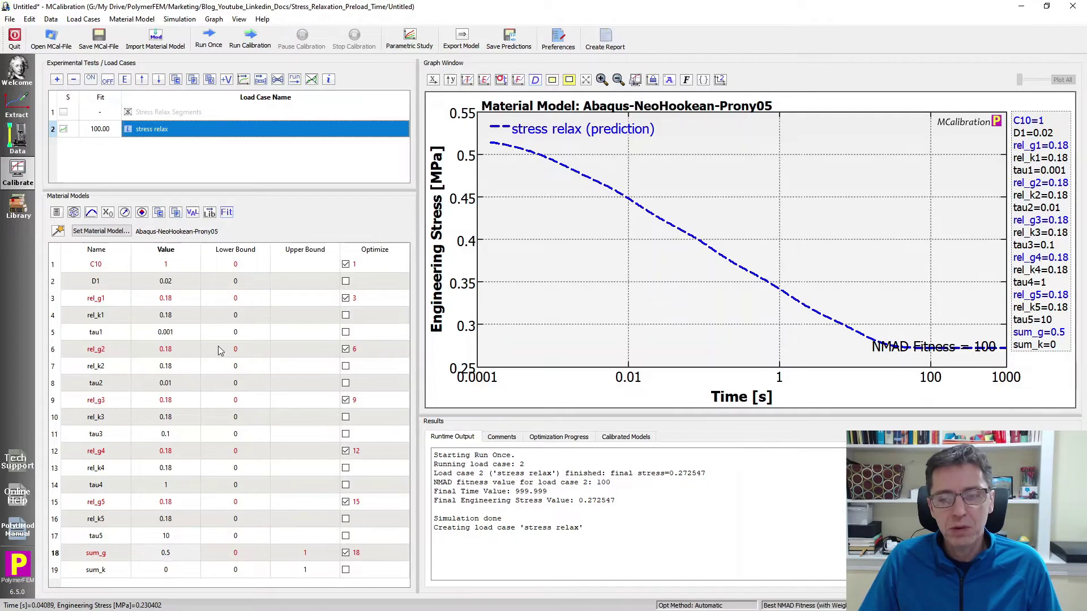
Save the stress relax load case's predictions as comma-delimited data using engineering stress and strain.
click(509, 39)
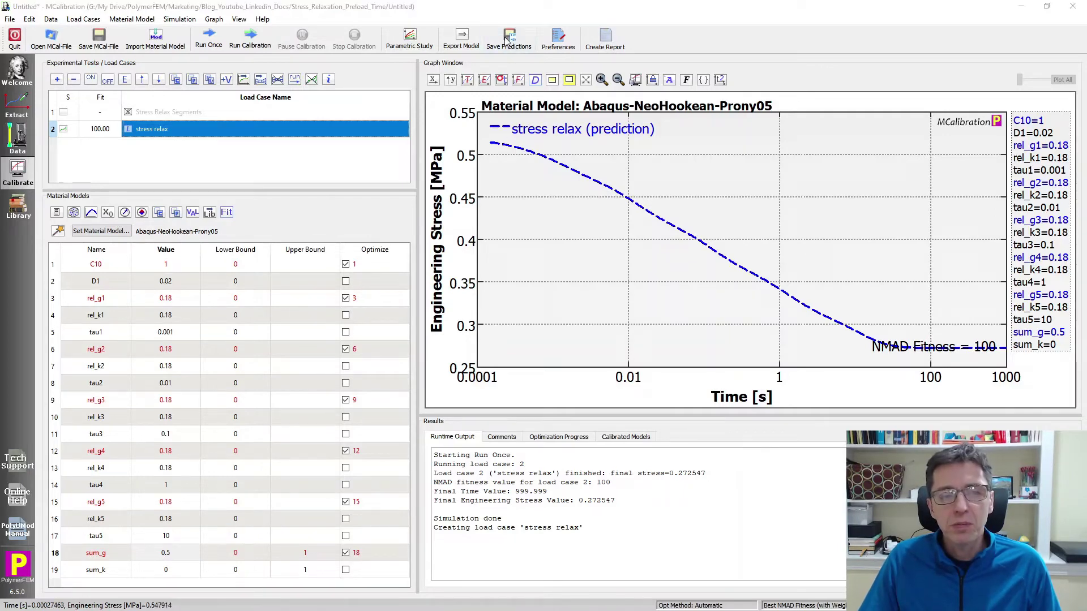
click(440, 249)
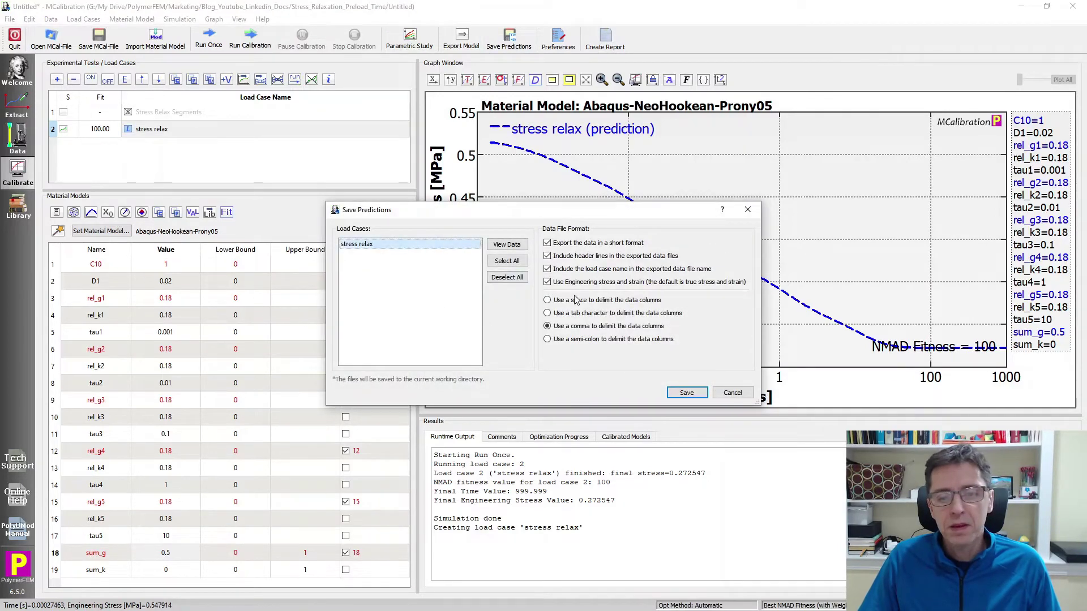
click(684, 395)
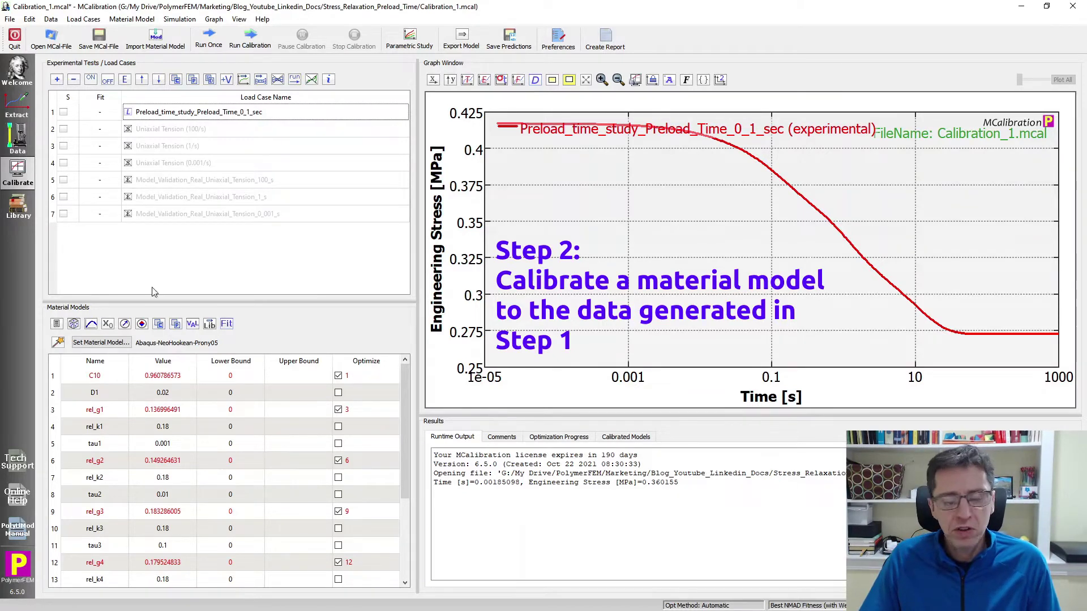
Review the relaxation strain and the time to reach it in the setup of the Preload_time_study_Preload_Time_0_1_sec load case, then close the setup.
double_click(205, 114)
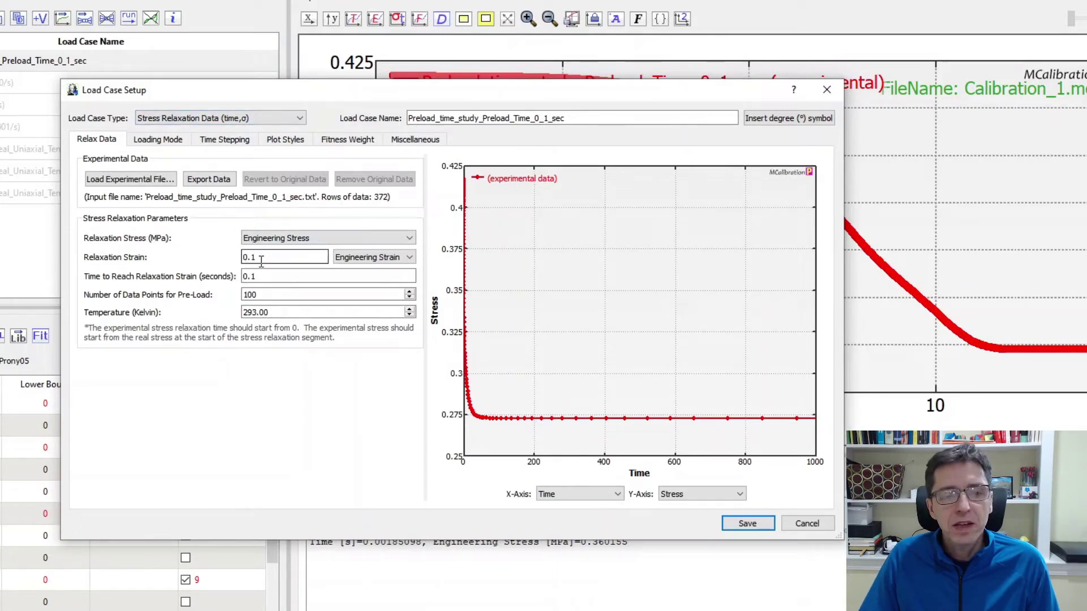
click(264, 276)
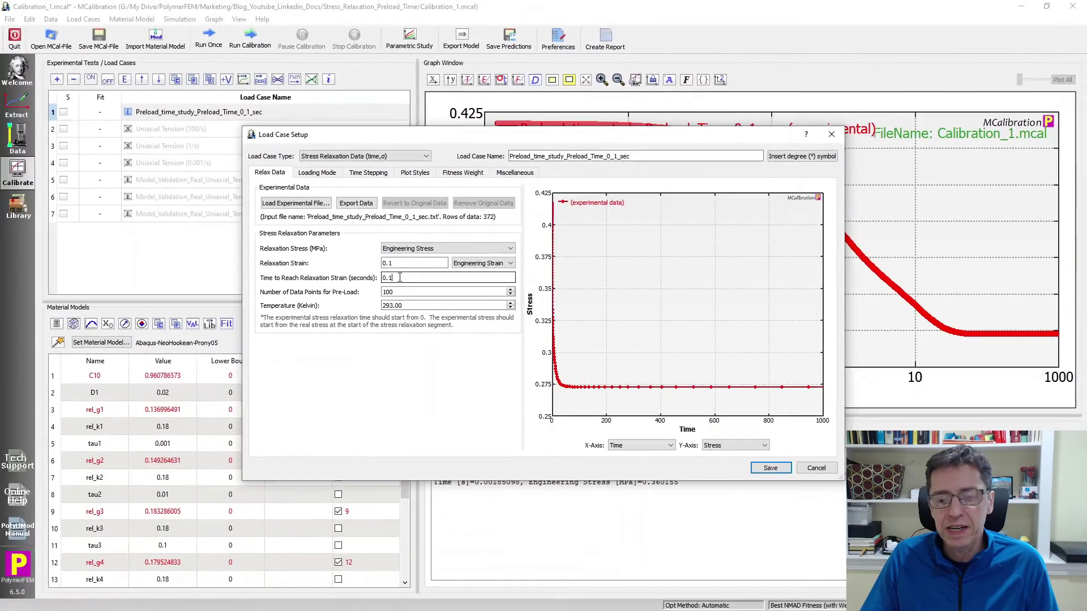
click(759, 494)
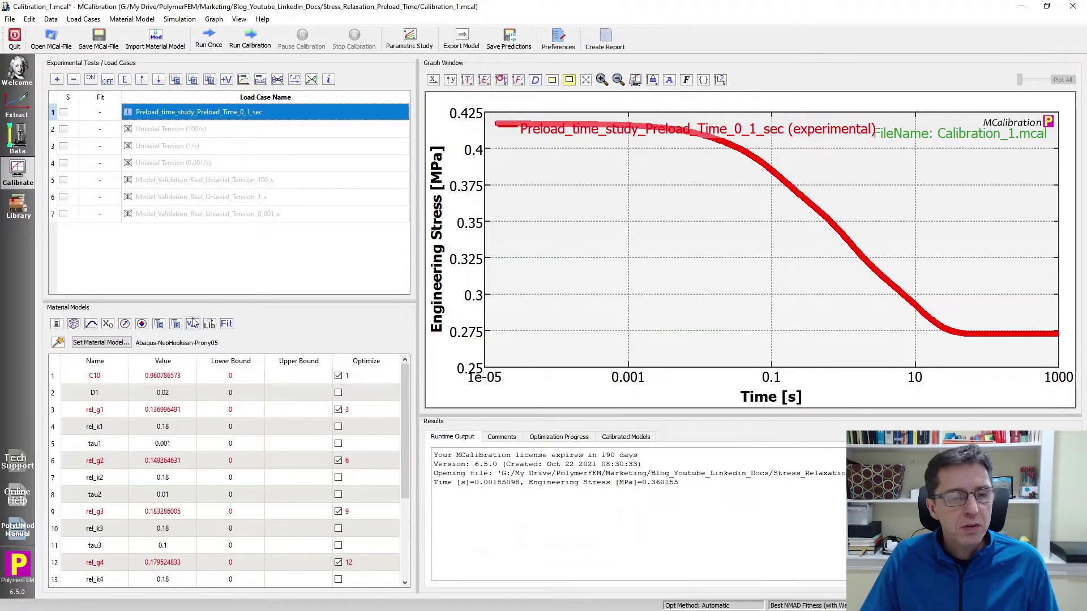
Enlarge the material parameter list and select the stored Abaqus-NeoHookean-Prony05 entry among the calibrated models.
drag(196, 304, 206, 228)
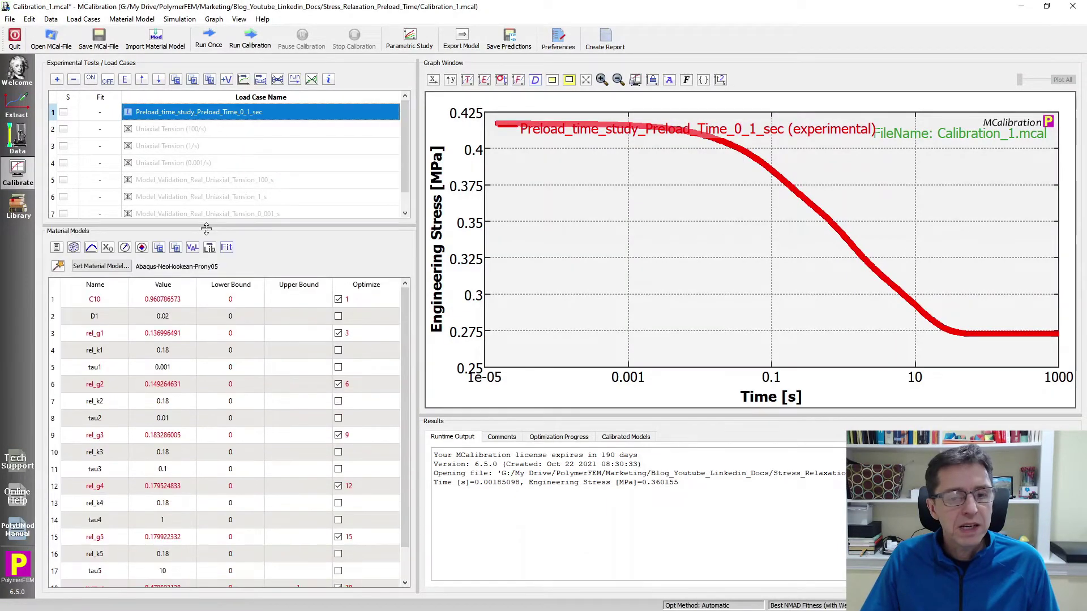
click(638, 443)
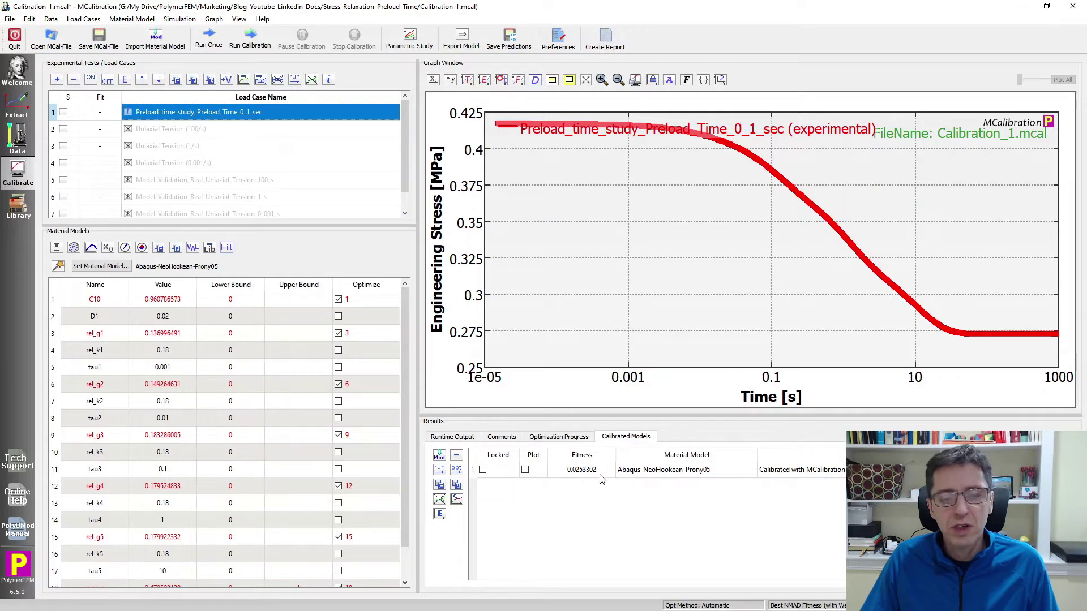
click(577, 475)
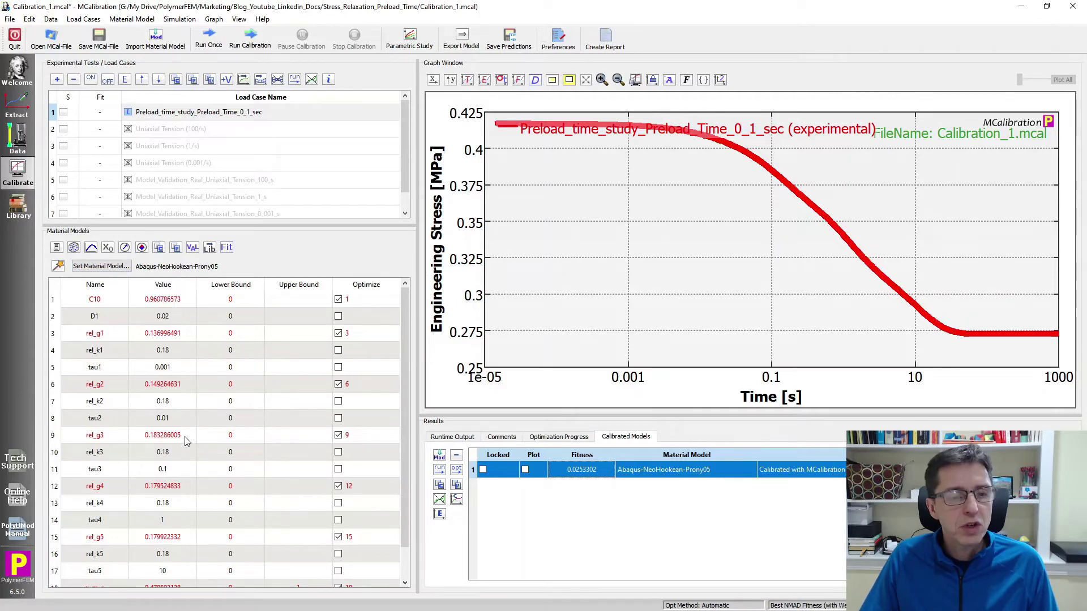
Randomly perturb the optimized material parameters by up to 20 percent and run the preload load case once.
click(74, 248)
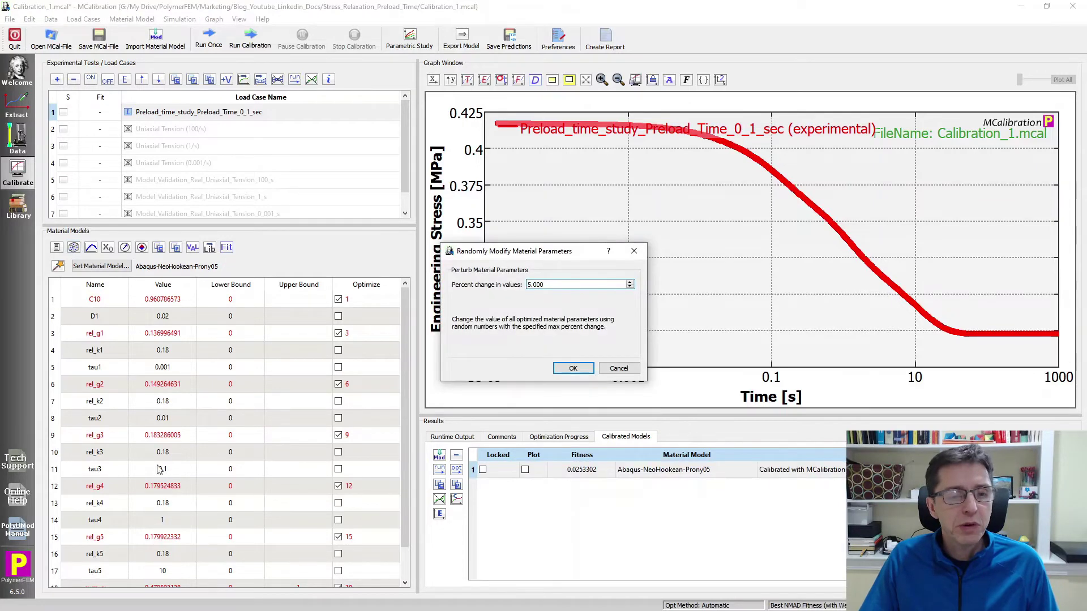
double_click(550, 283)
text(20)
key(Return)
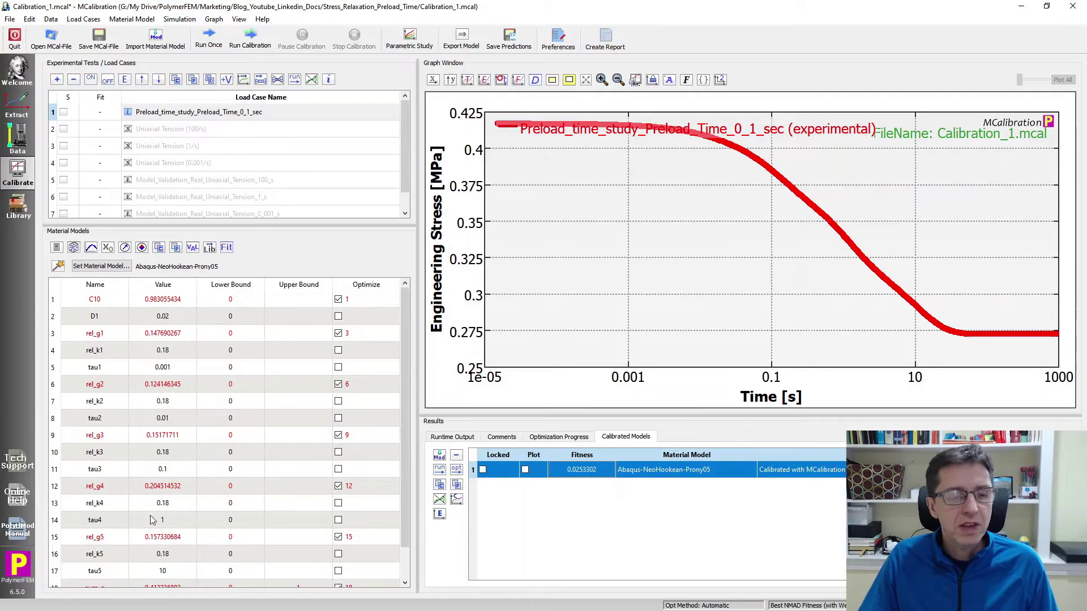
click(208, 39)
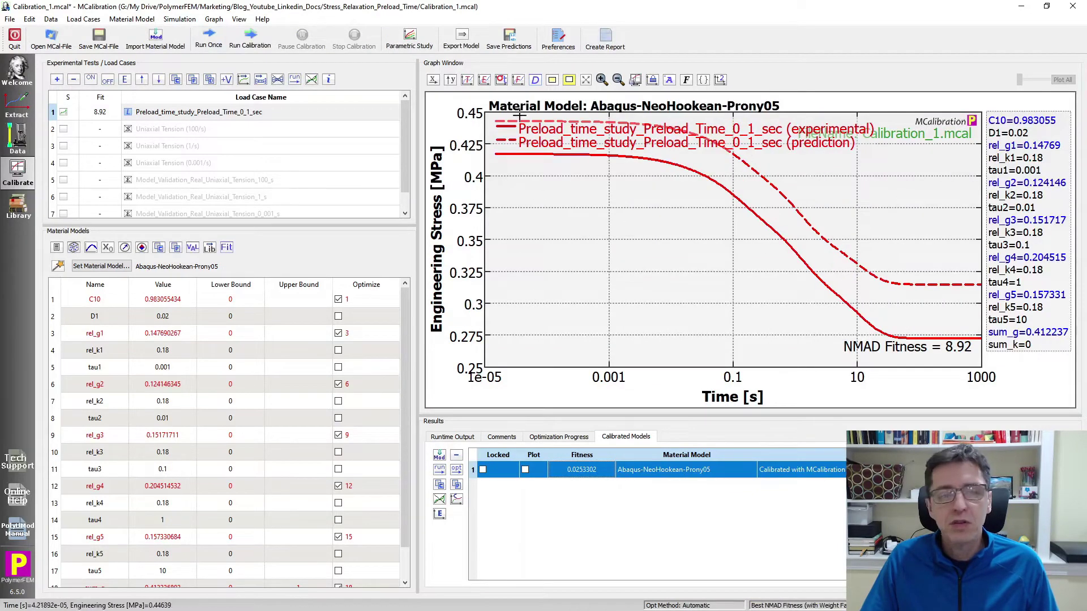
Calibrate the perturbed model with the extensive automatic method on 4 CPUs, stopping the optimization once the prediction matches the experimental curve.
click(250, 39)
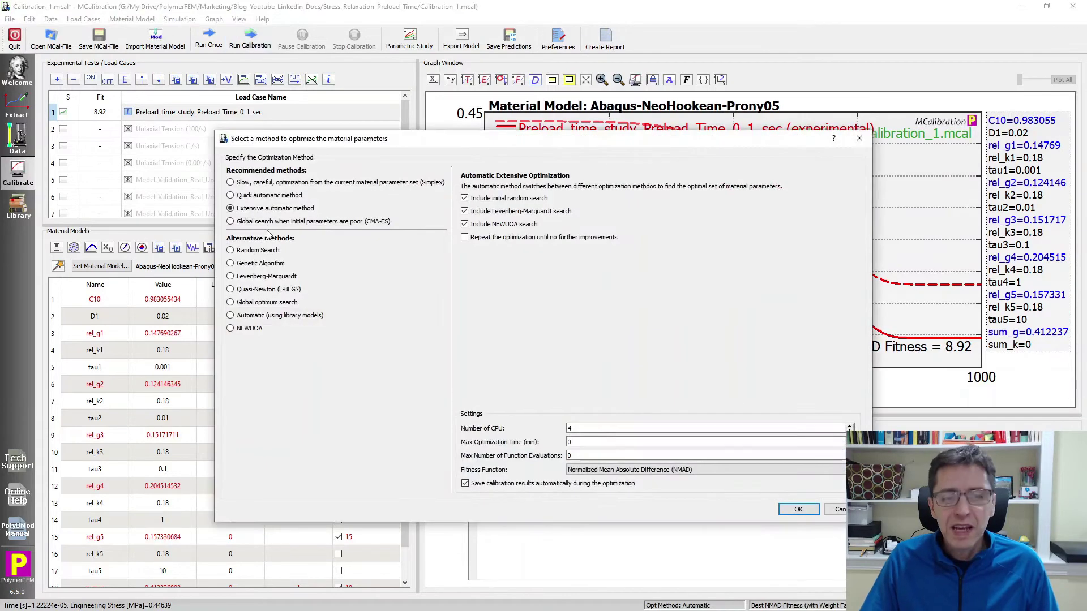
click(785, 509)
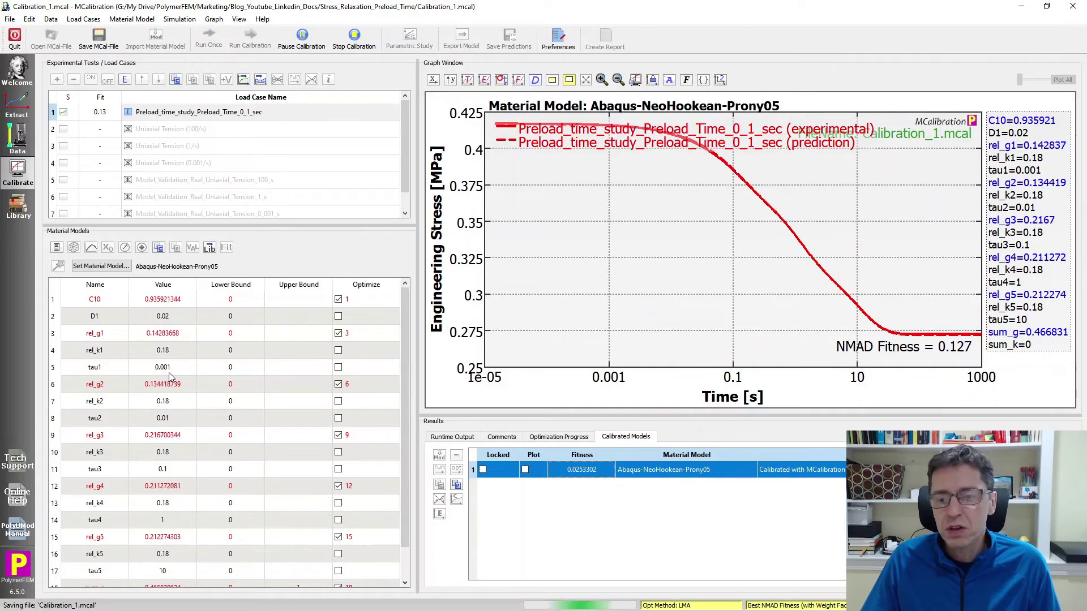
click(351, 45)
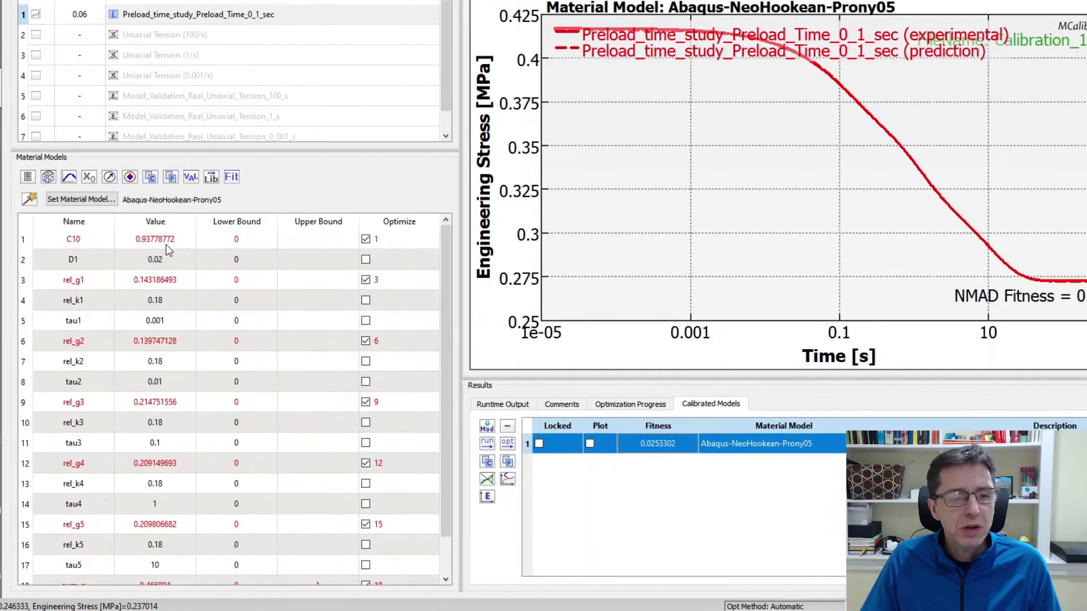
Examine the calibrated values of C10, rel_g1 and sum_g in the material parameter list.
click(165, 244)
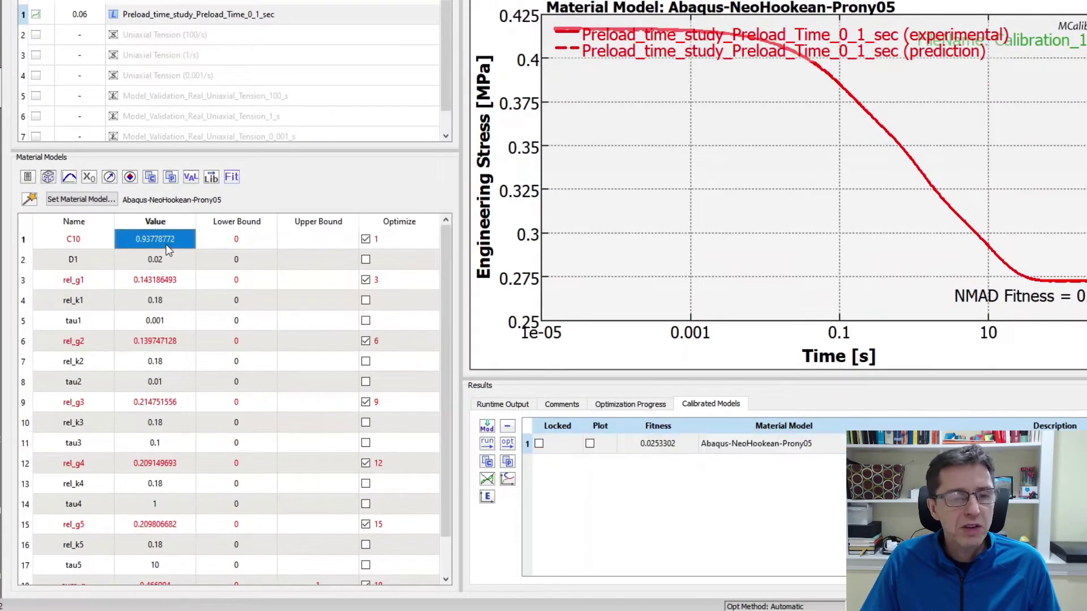
click(167, 286)
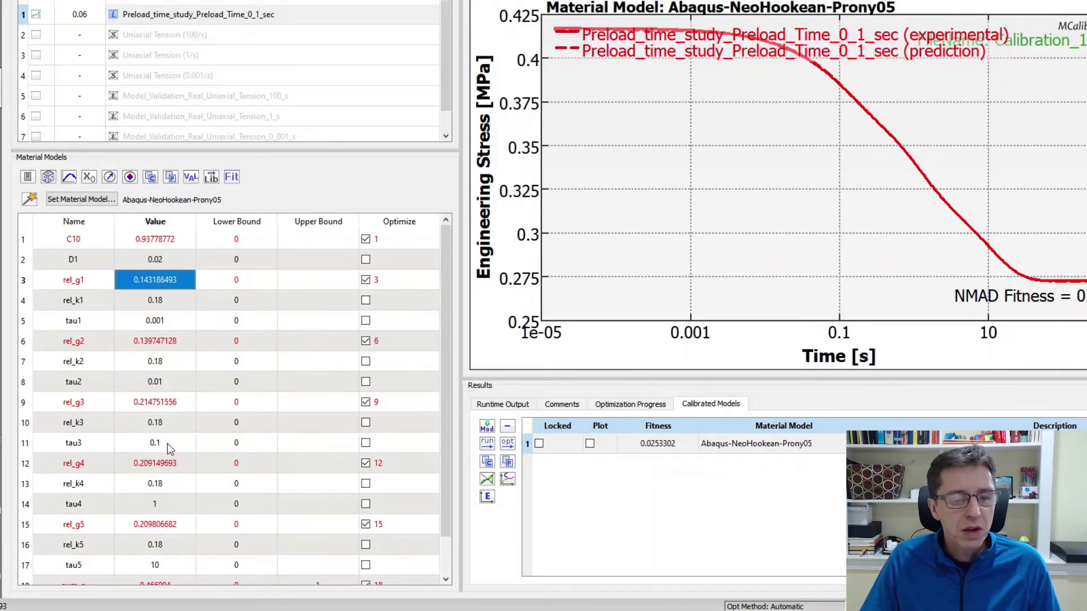
scroll(168, 443, down, 1)
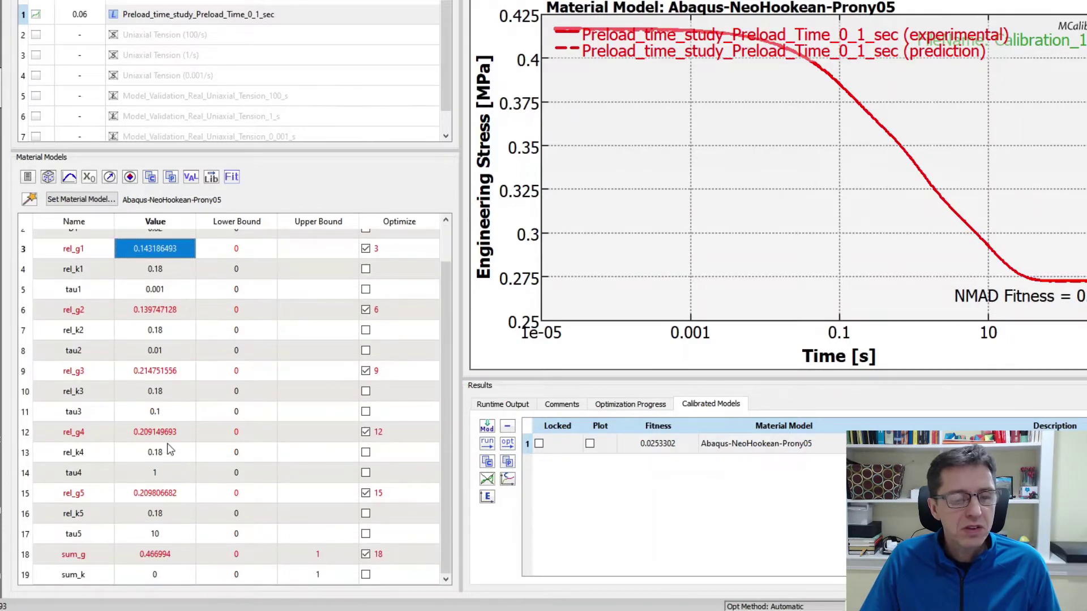
click(145, 557)
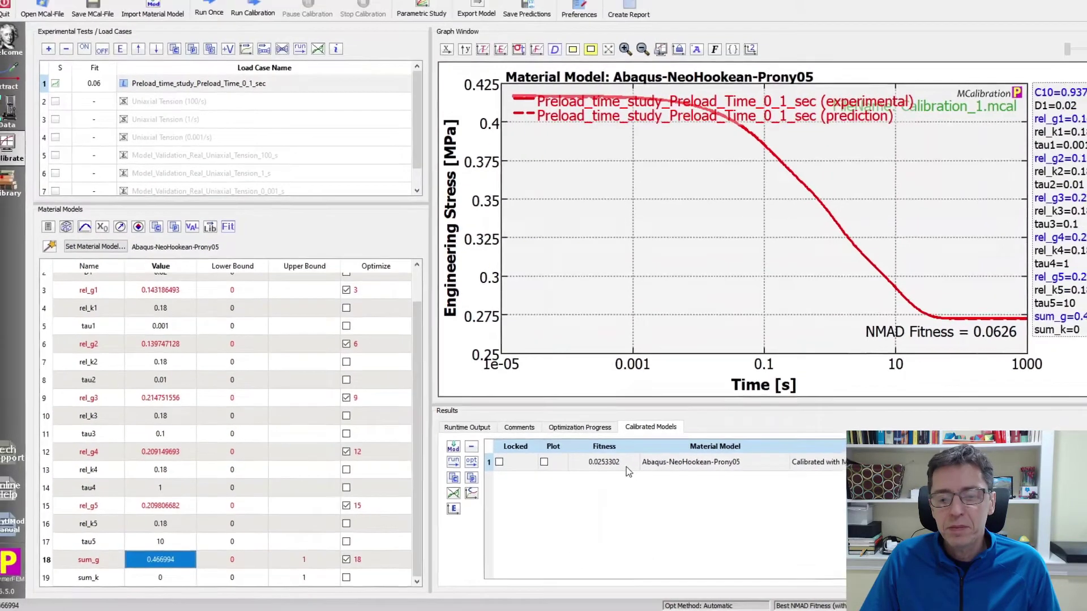
Restore the parameters of the stored Abaqus-NeoHookean-Prony05 calibrated model and run the load case once.
click(682, 449)
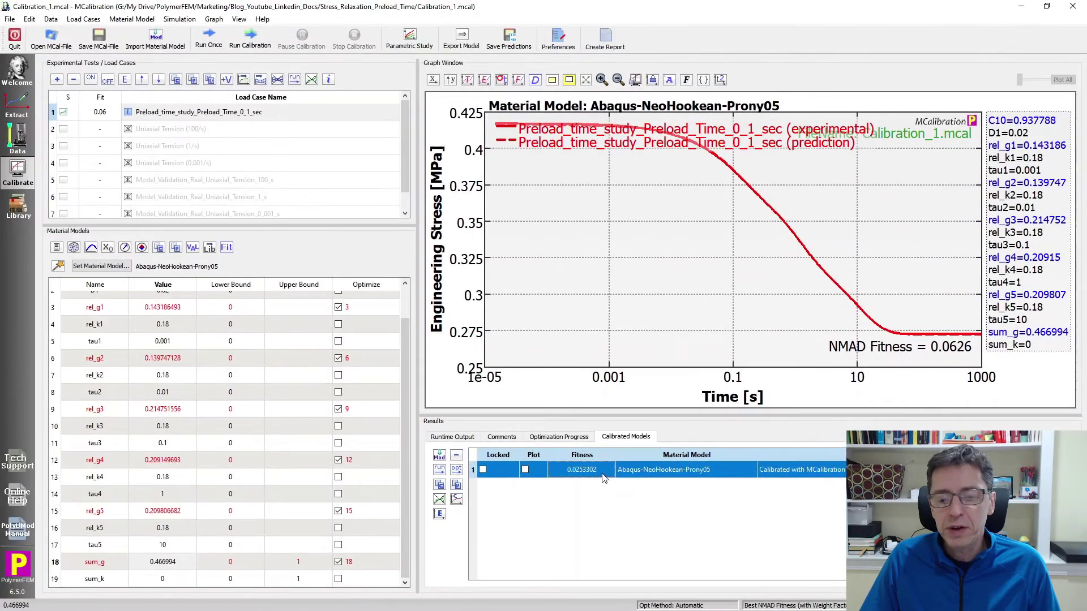
click(440, 456)
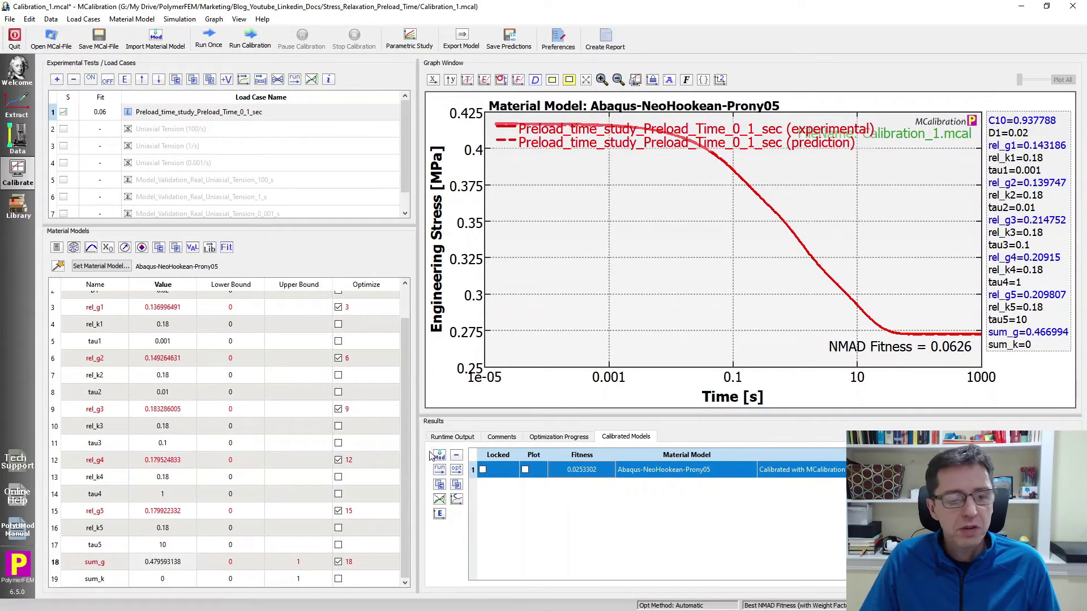
click(208, 38)
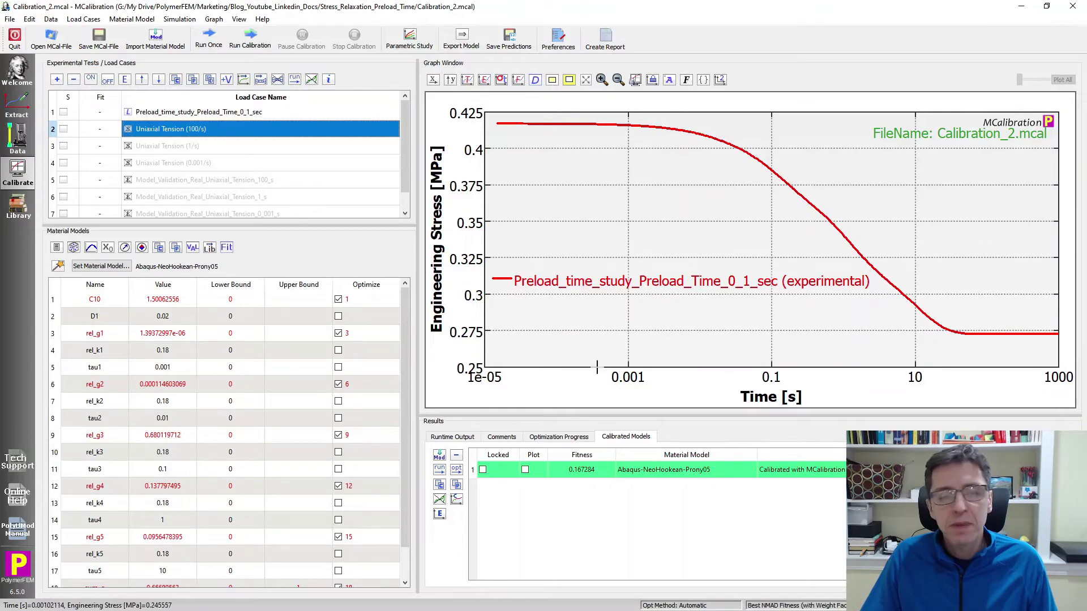
Check the time to reach relaxation strain for the preload load case in Calibration_2.mcal, leaving its setup without saving.
click(180, 113)
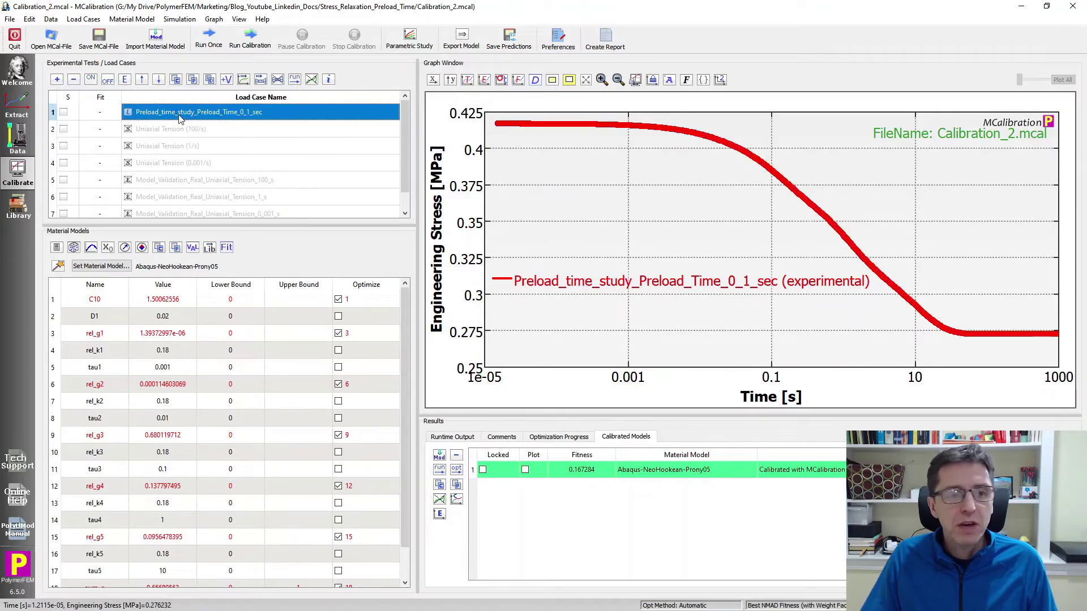
double_click(180, 117)
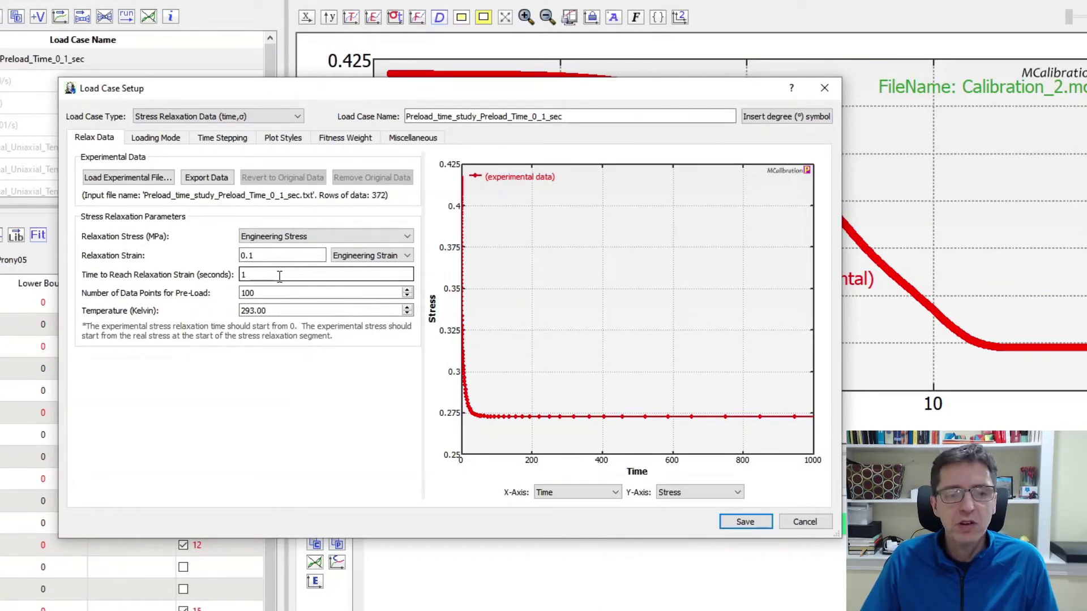
double_click(279, 276)
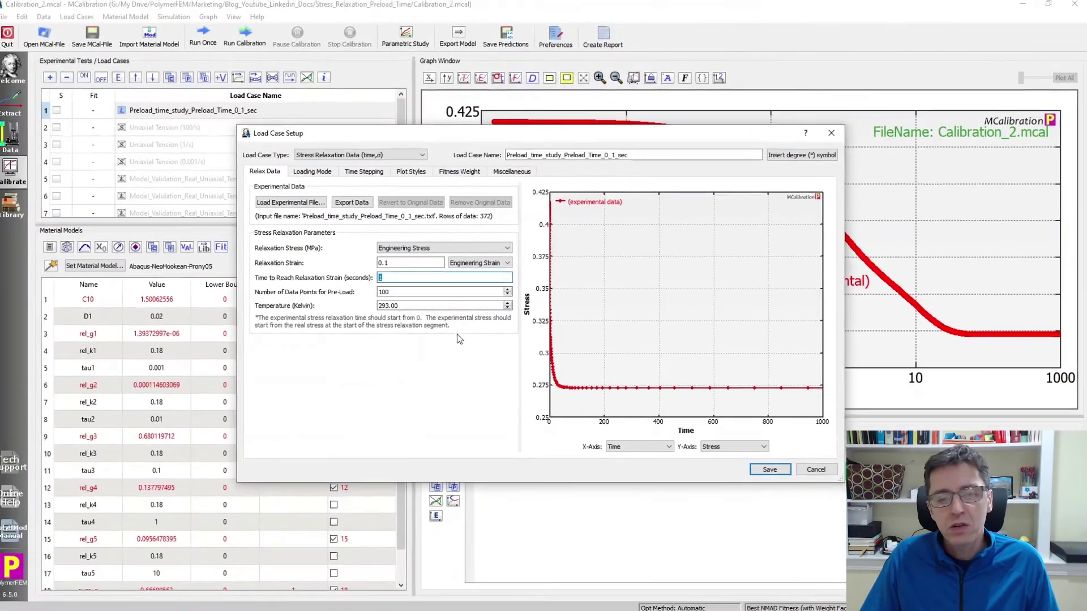
click(826, 474)
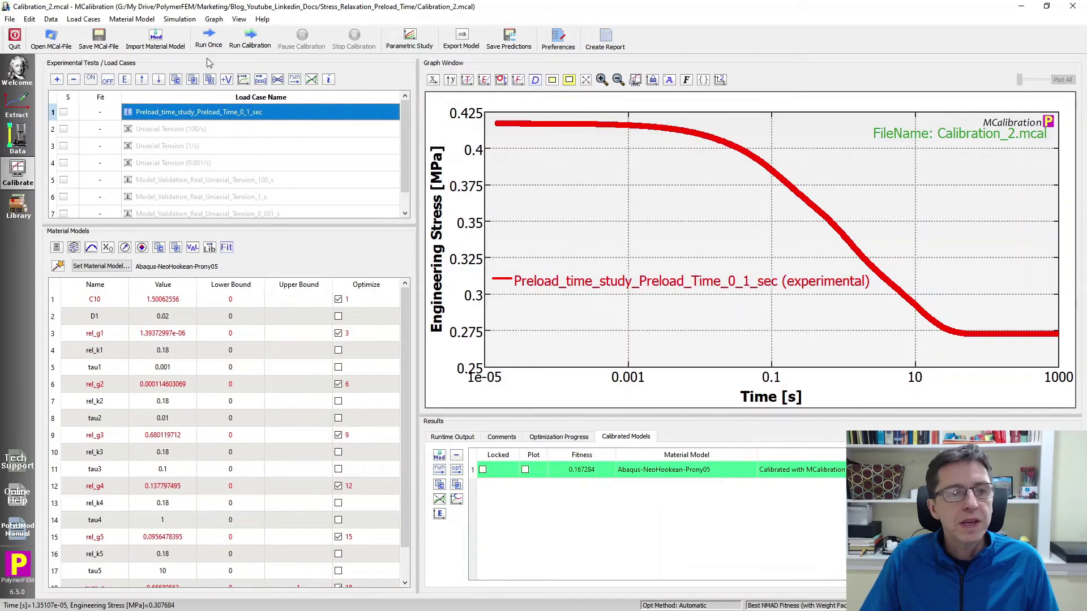
Randomly perturb the optimized material parameters of Calibration_2.mcal and run the preload load case once.
click(74, 247)
double_click(554, 285)
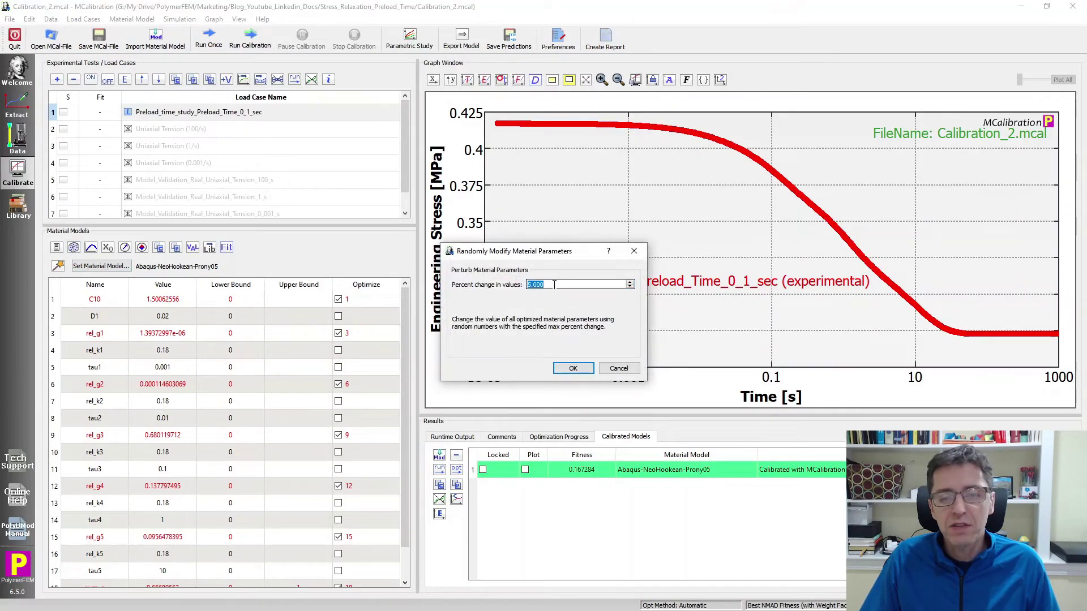
key(Return)
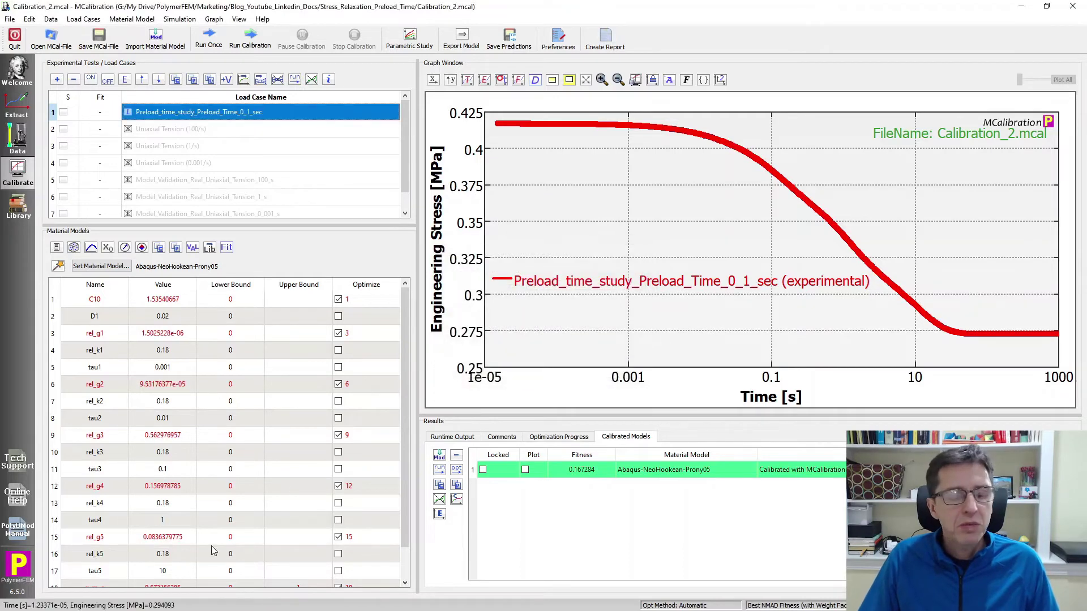
click(204, 39)
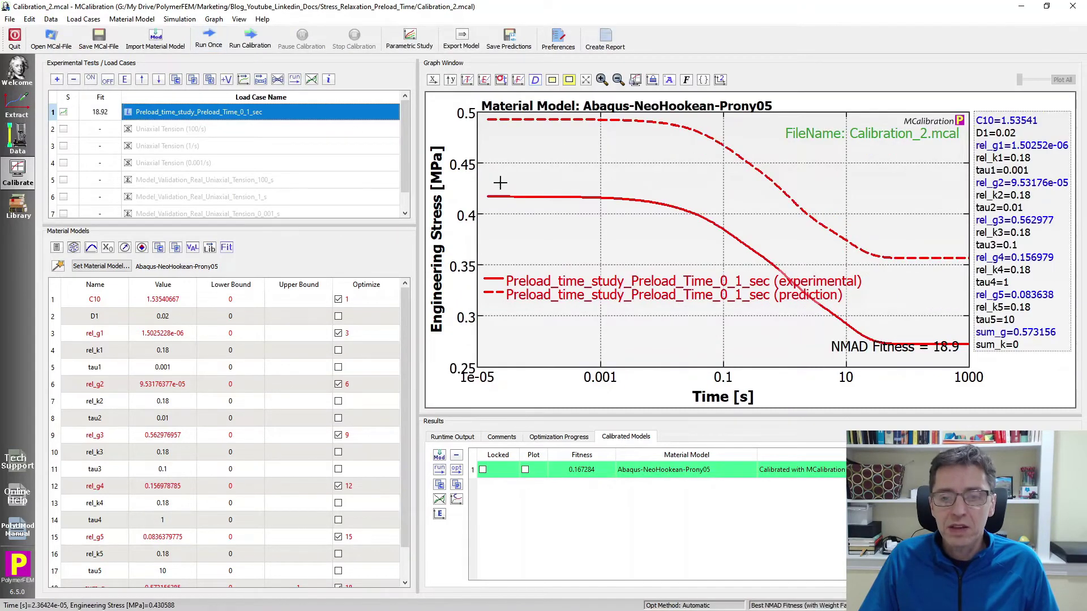
Run the calibration on the perturbed parameters, follow its optimization progress and stop it when the curves nearly coincide.
click(250, 39)
key(Return)
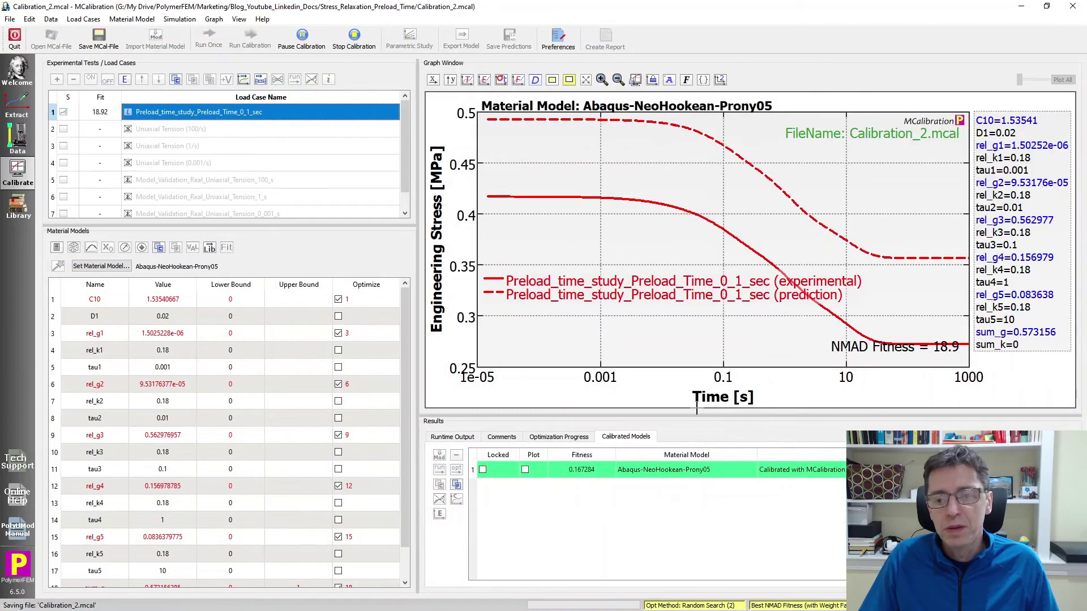
click(561, 437)
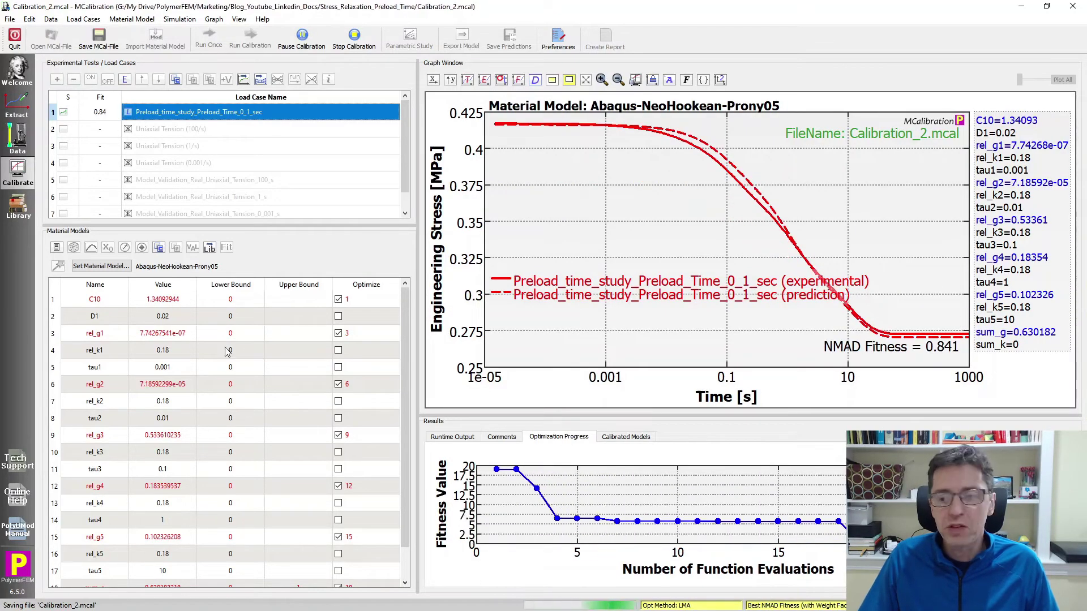
click(354, 35)
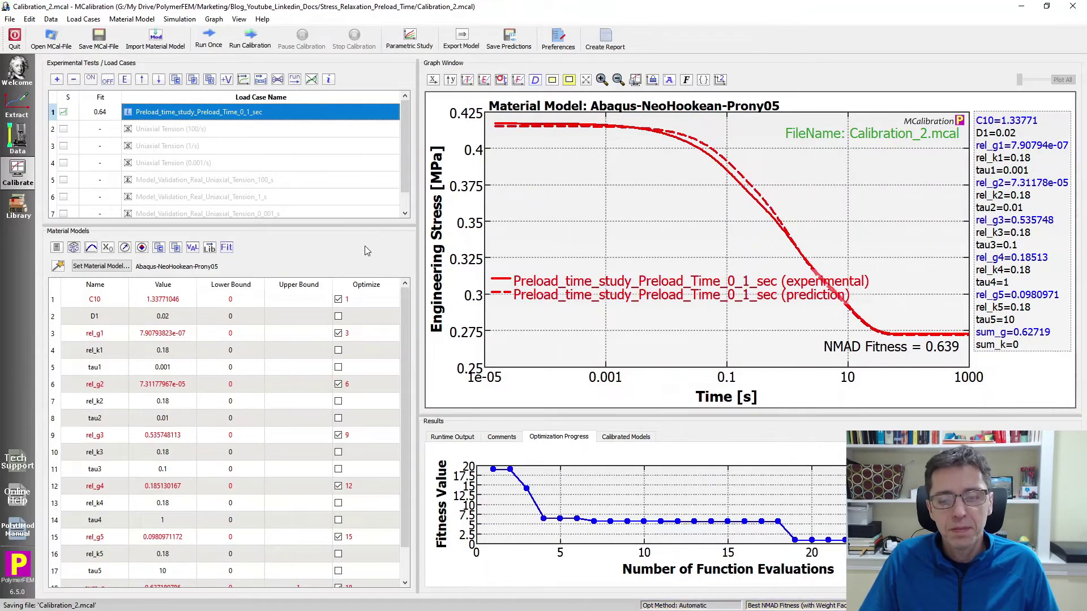
Load and run the stored Abaqus-NeoHookean-Prony05 calibrated model of Calibration_2.mcal.
click(623, 437)
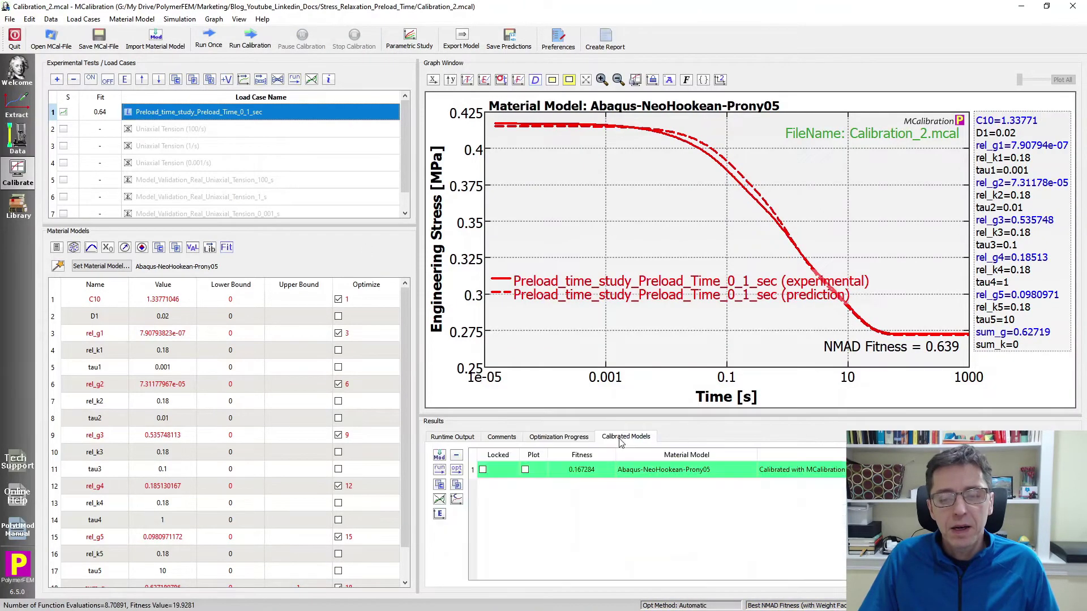
click(602, 470)
click(440, 476)
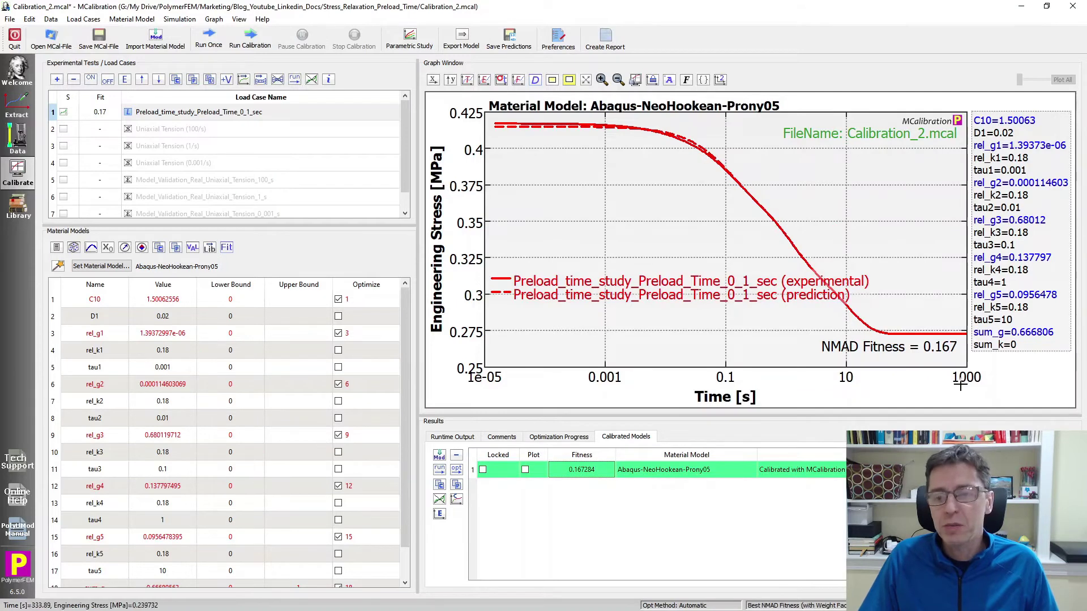
Examine the NMAD fitness on the plot and the calibrated C10 value of the restored model.
click(943, 352)
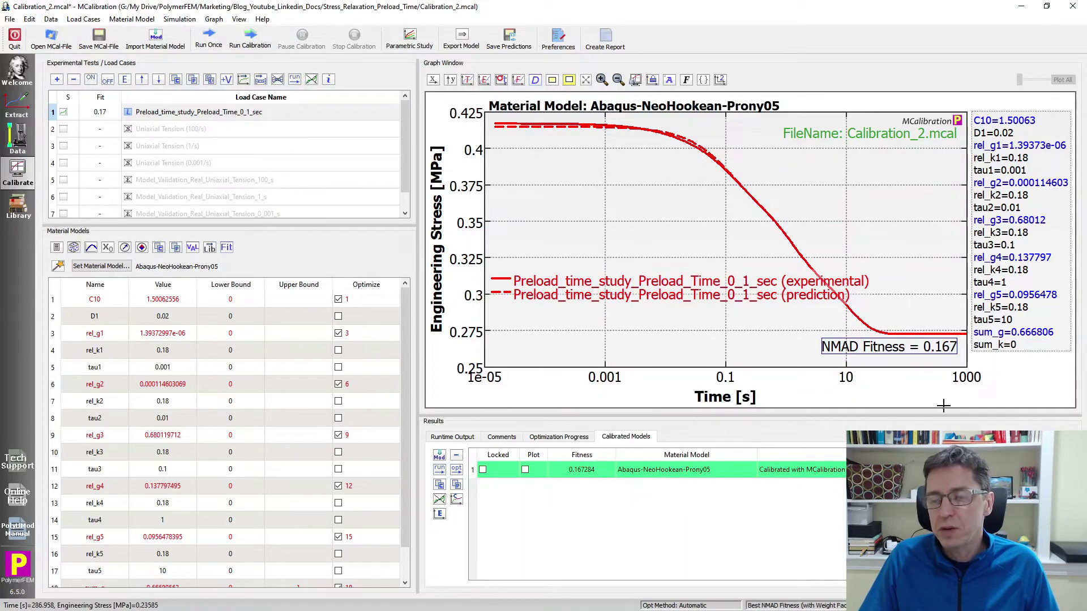
click(1011, 393)
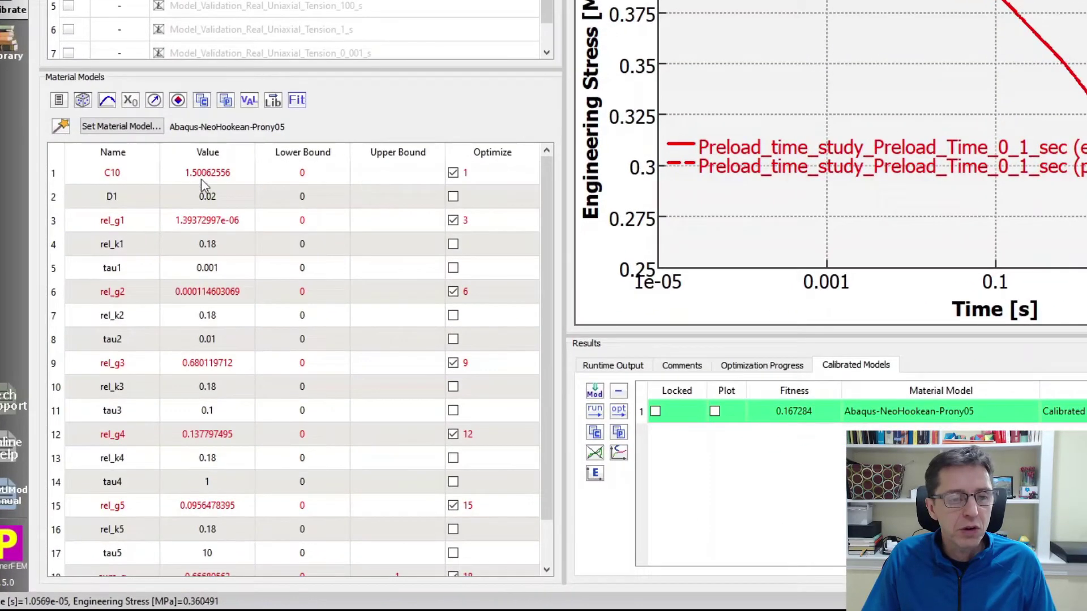
click(202, 179)
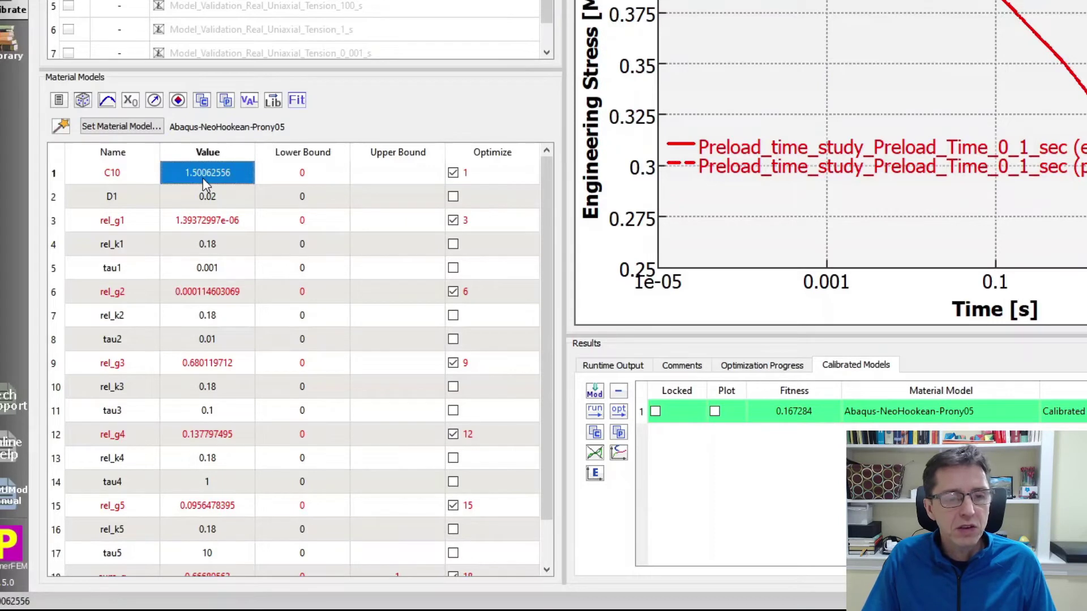
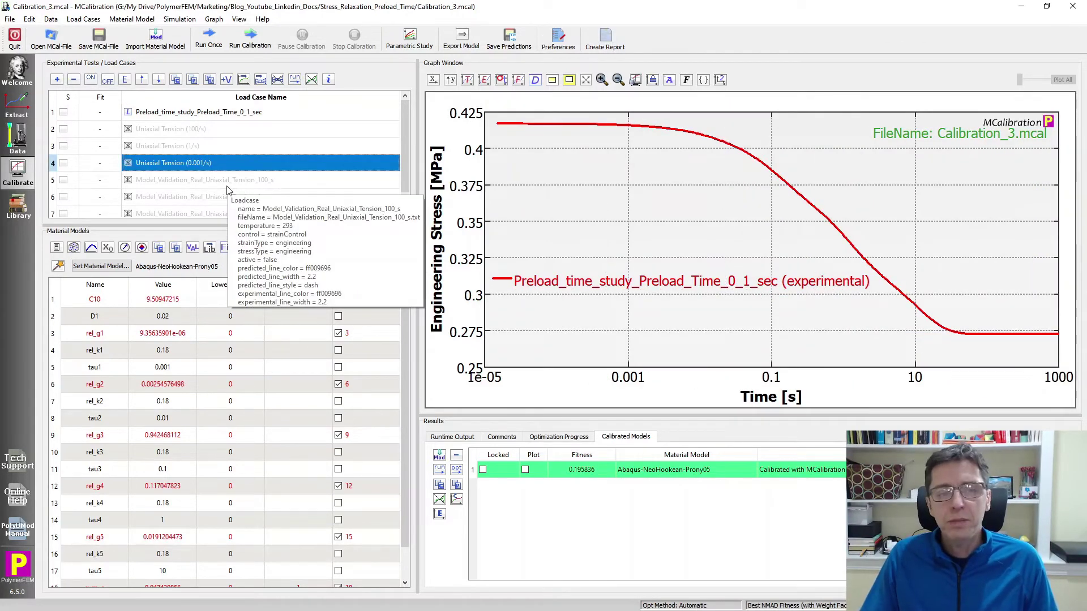
Review the stress relaxation setup of the Preload_time_study_Preload_Time_0_1_sec load case, including its time to reach the relaxation strain, without saving changes.
click(221, 112)
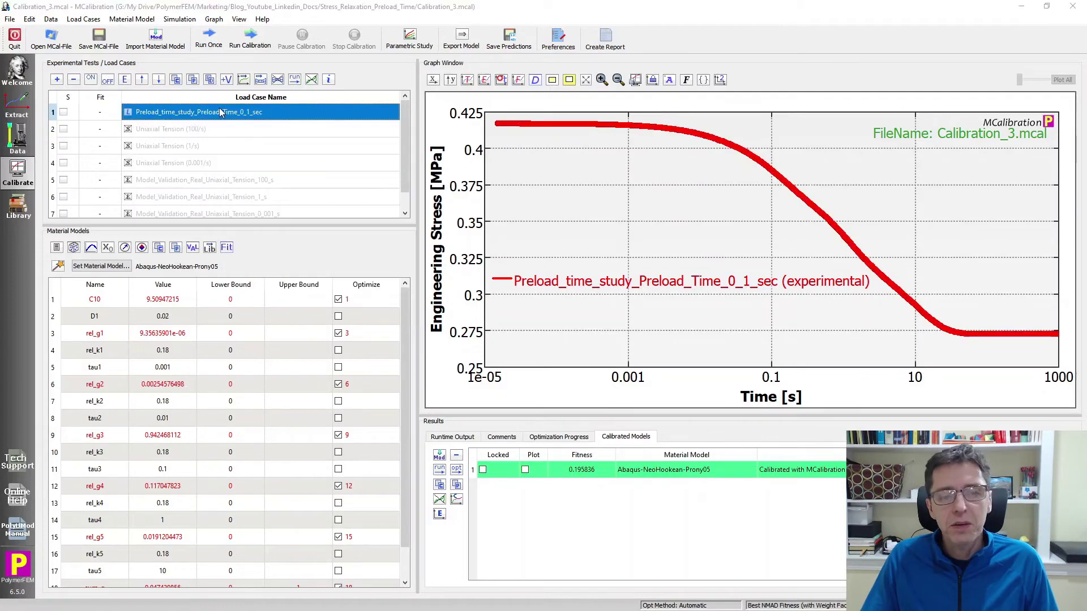
double_click(221, 113)
click(392, 276)
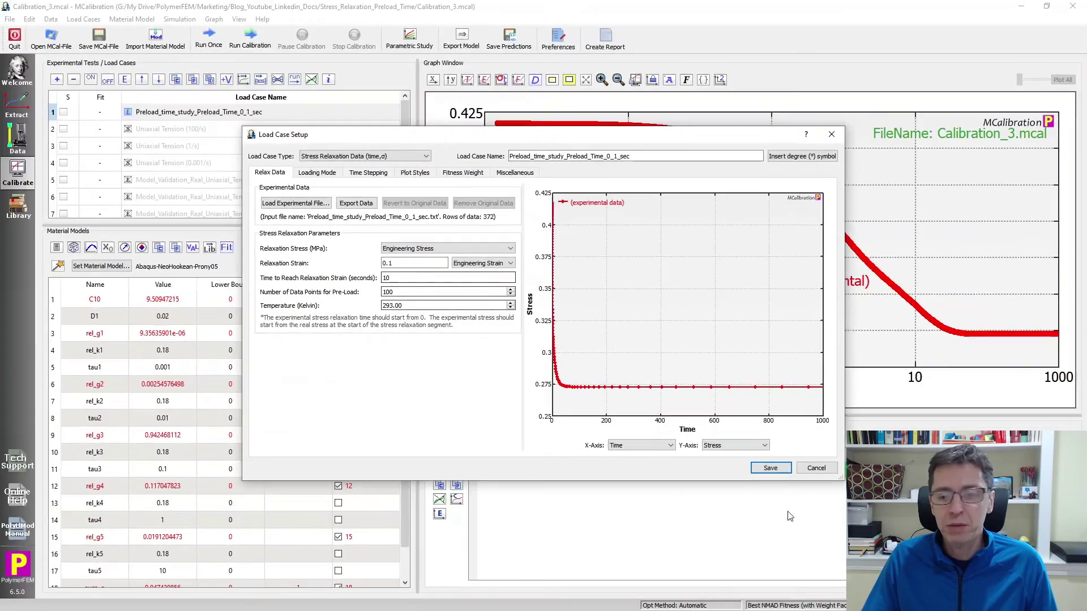
click(816, 469)
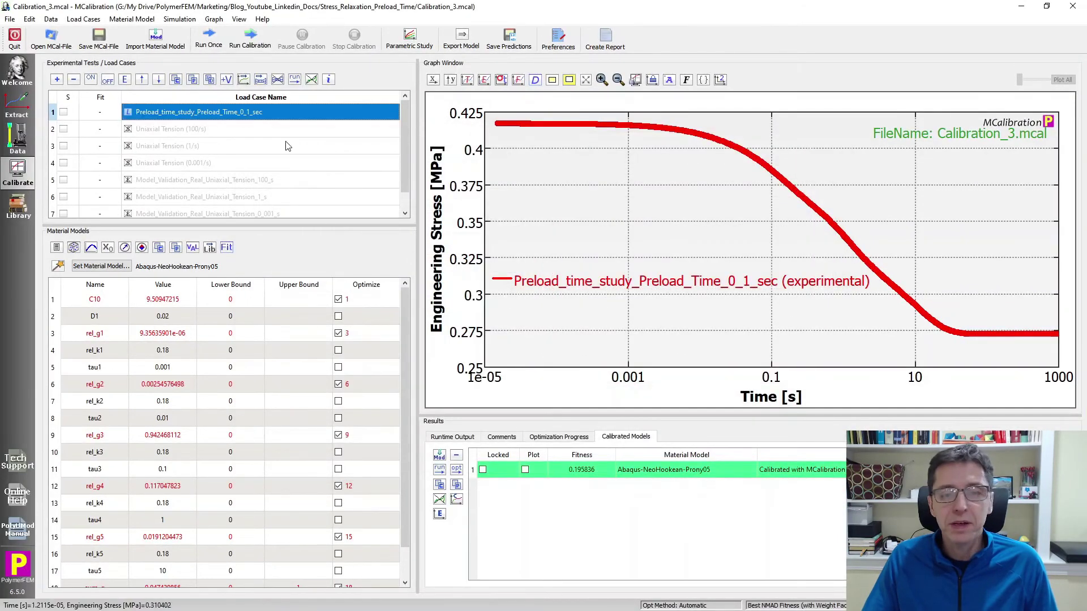
Randomly perturb the optimized material parameters of Calibration_3.mcal and run the preload load case once.
click(74, 249)
click(557, 285)
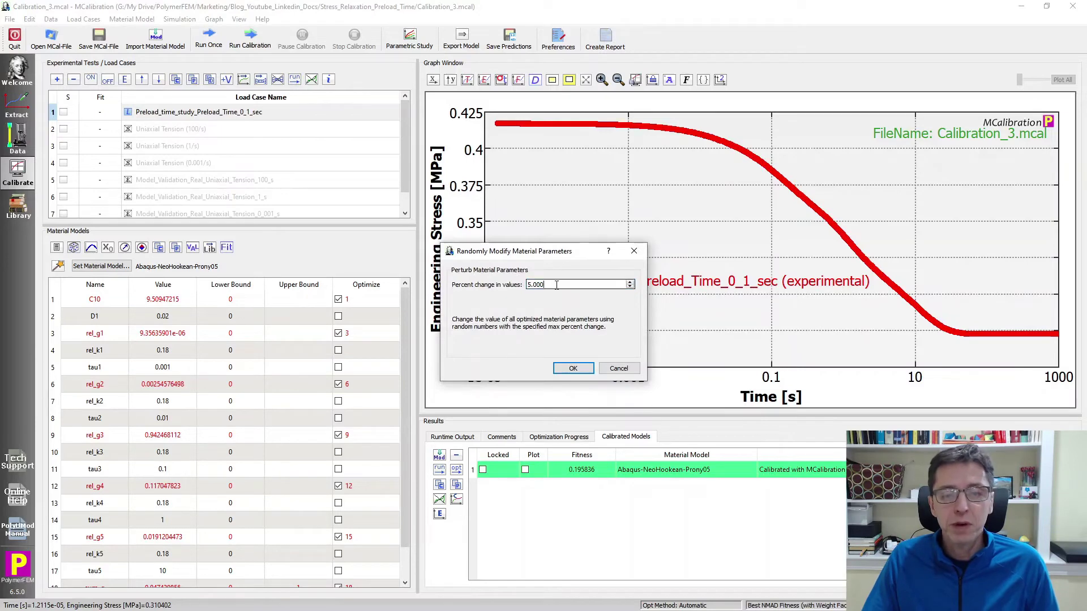
key(Return)
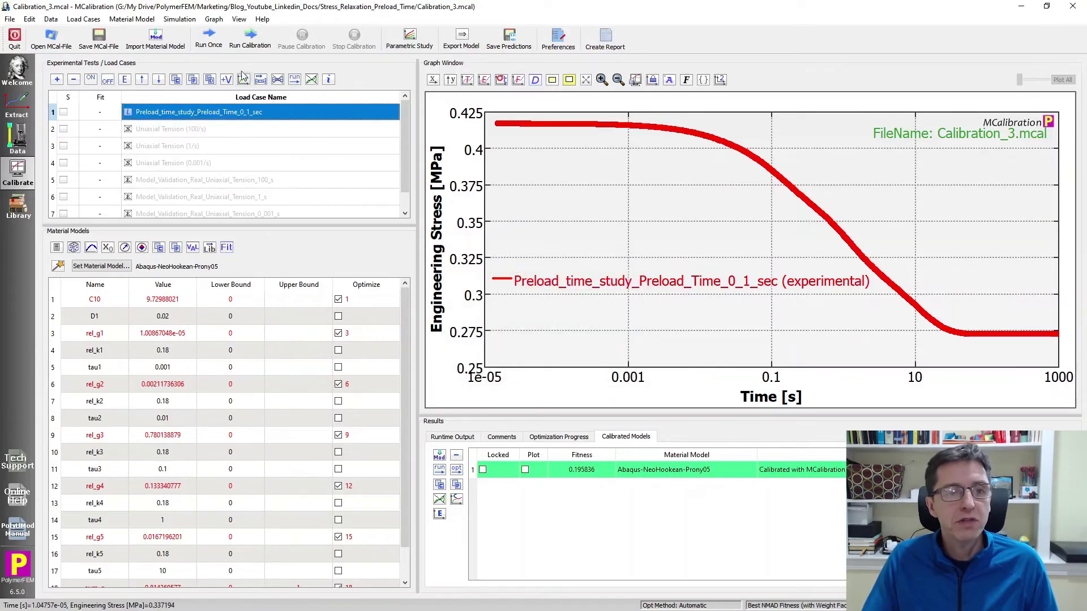
click(209, 37)
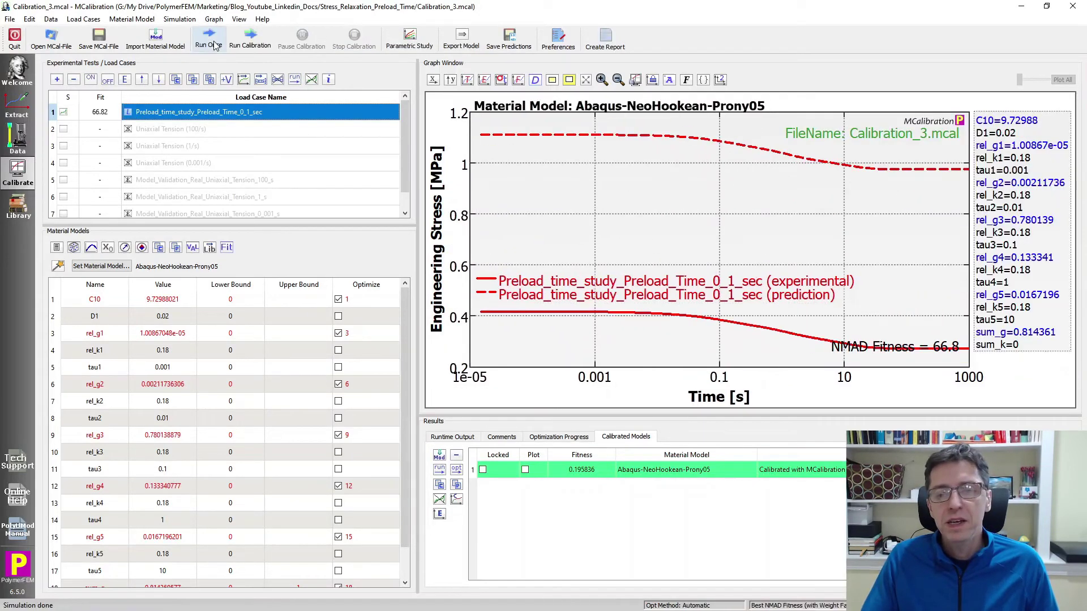
Run the calibration of Calibration_3.mcal on the perturbed parameters and stop it once the prediction approaches the experimental curve.
click(247, 45)
click(796, 506)
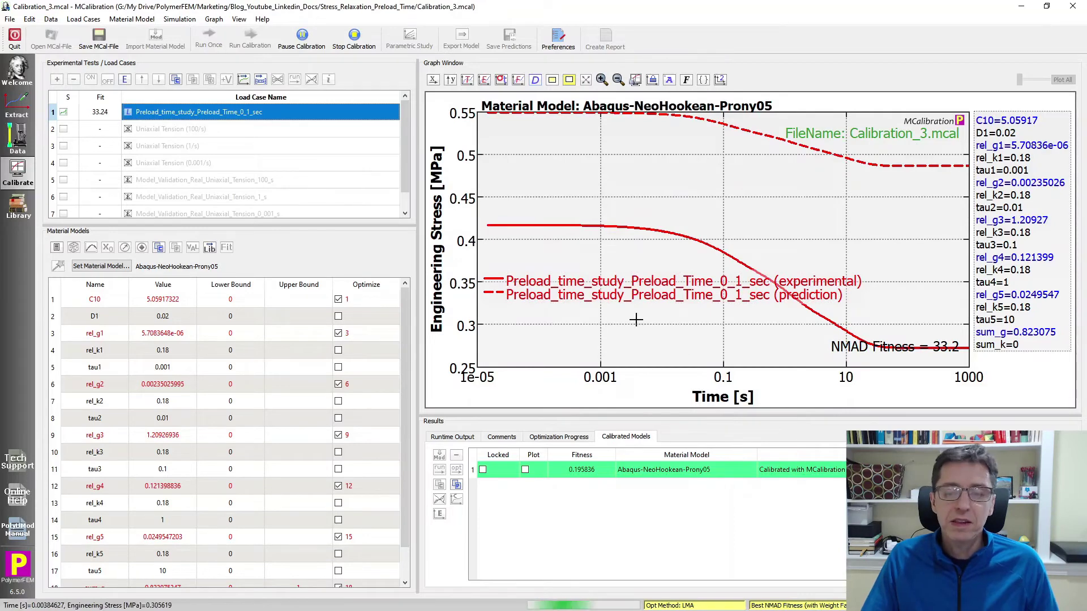
click(355, 43)
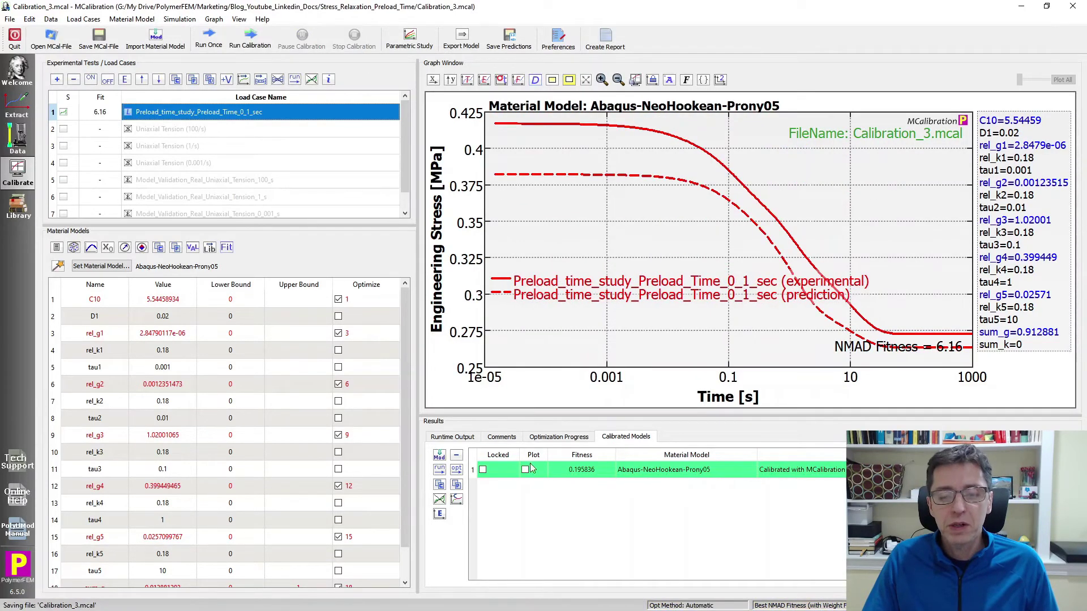
Load and run the stored Abaqus-NeoHookean-Prony05 calibrated model of Calibration_3.mcal and inspect its C10 value.
click(573, 474)
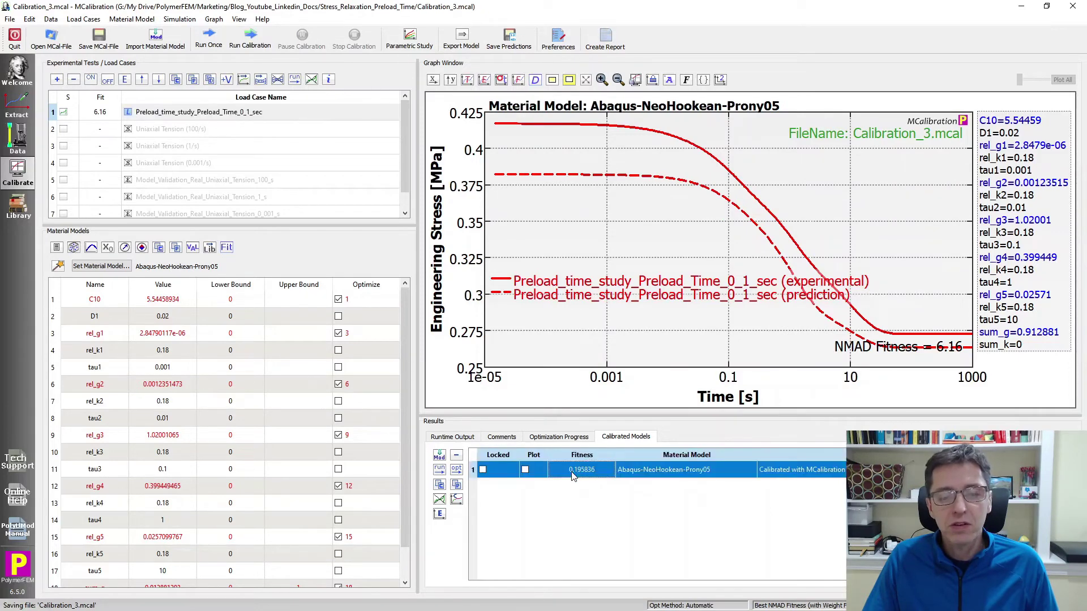
click(438, 473)
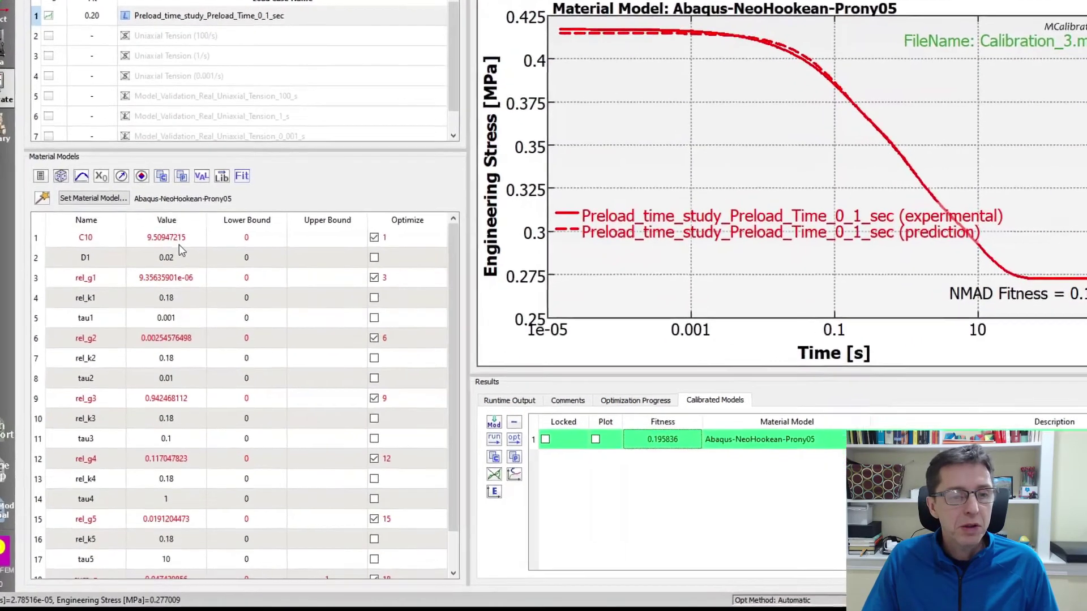
click(170, 300)
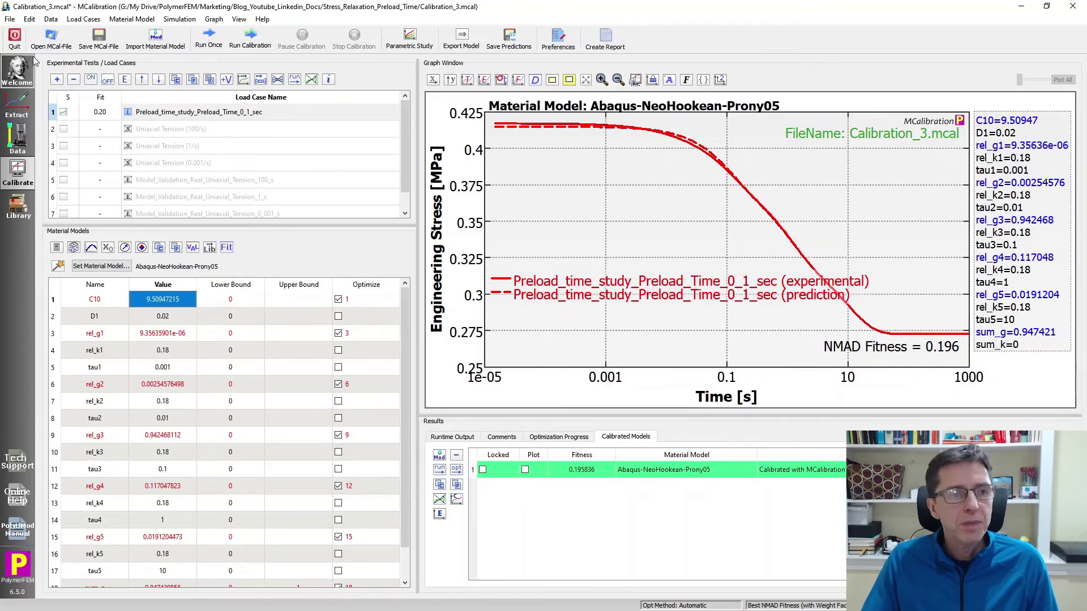
Switch to Calibration_1.mcal and run its three Model_Validation_Real_Uniaxial_Tension load cases once.
click(18, 71)
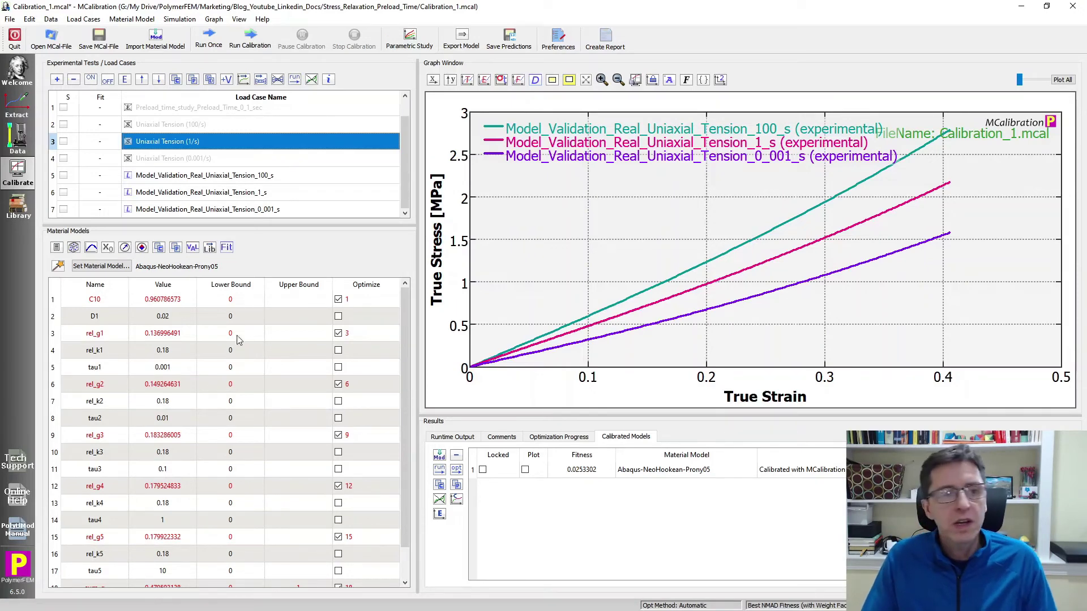
click(208, 38)
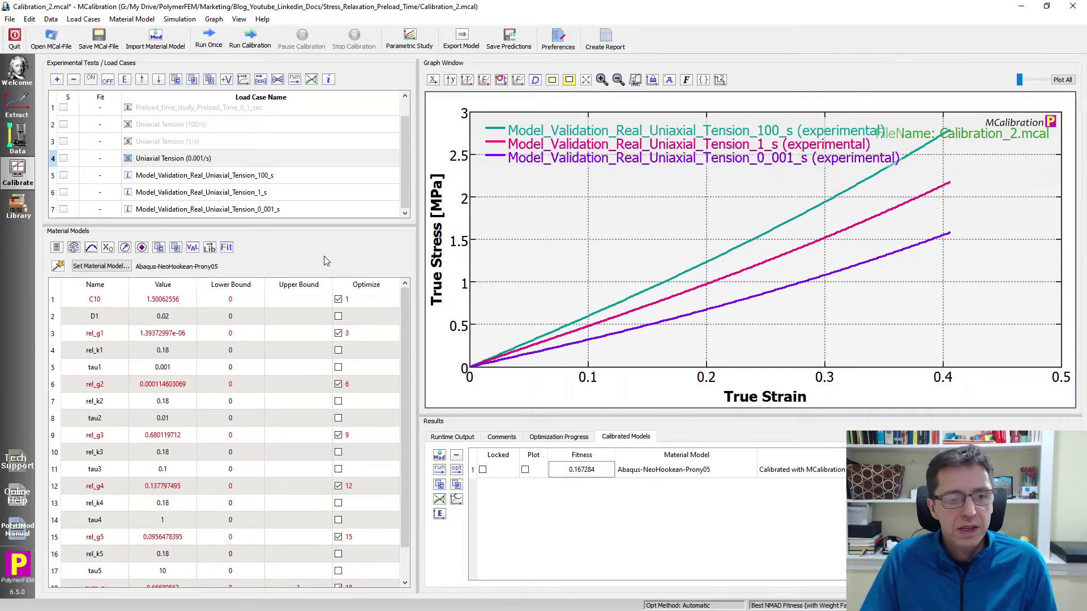
Check the C10 value in Calibration_2.mcal and run its three Model_Validation_Real_Uniaxial_Tension load cases once.
click(187, 301)
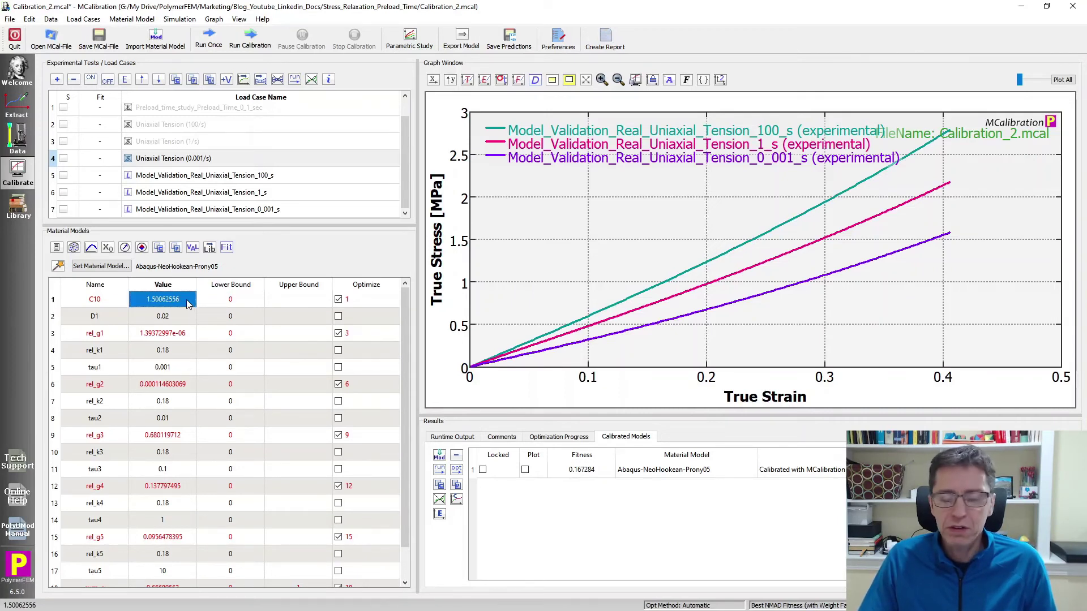
click(207, 39)
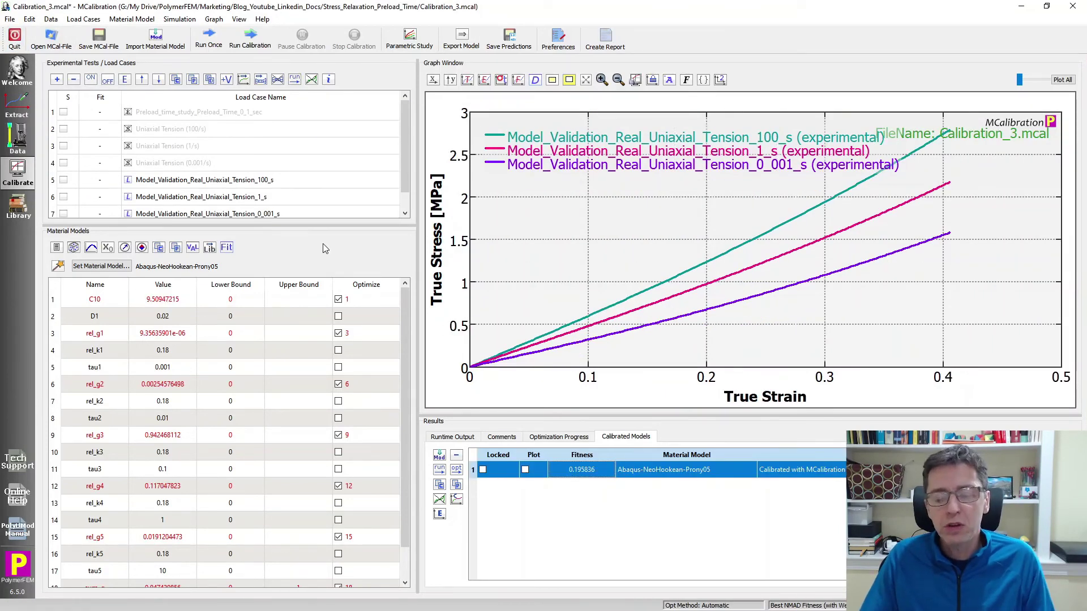
Run the three Model_Validation_Real_Uniaxial_Tension load cases of Calibration_3.mcal once.
click(209, 39)
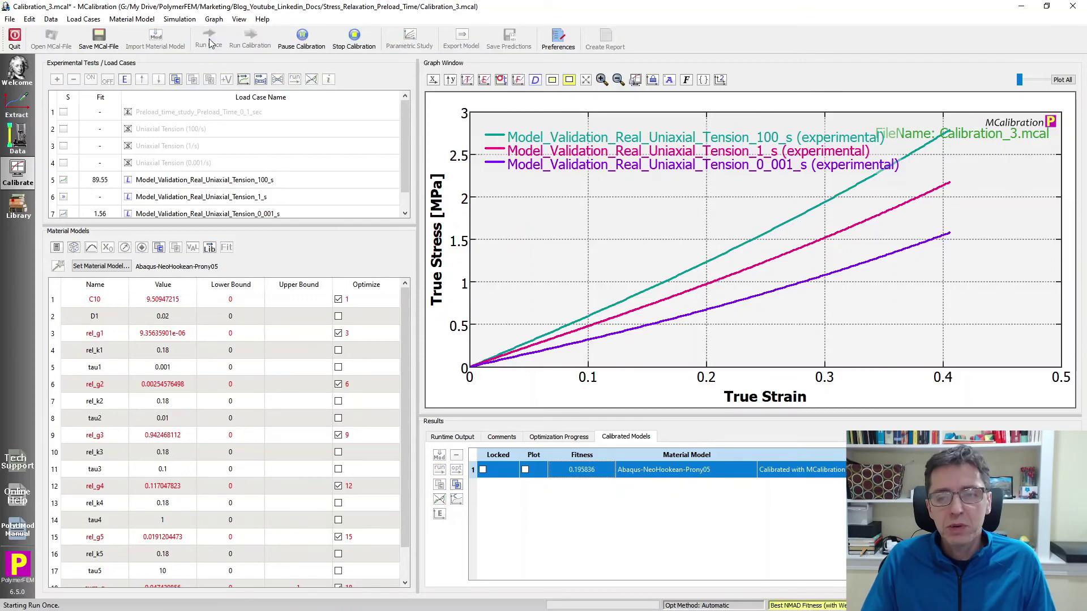